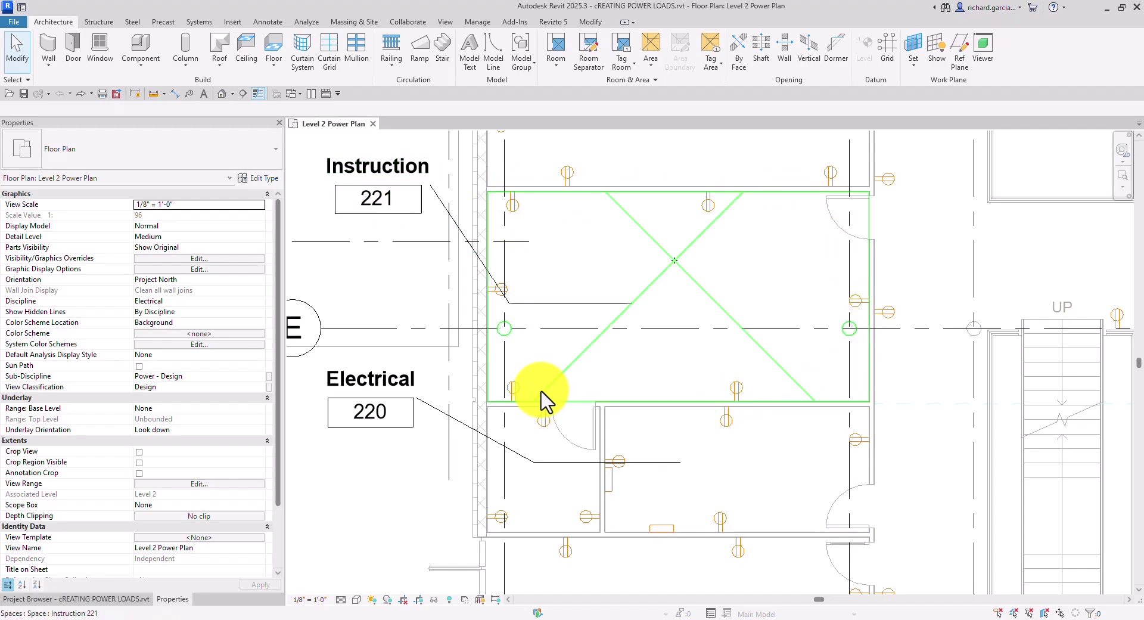
Show the Project Browser alongside the Level 2 Power Plan around the Instruction 221 space
{"action": "scroll", "coordinate": [587, 354], "scroll_direction": "down", "scroll_amount": 4}
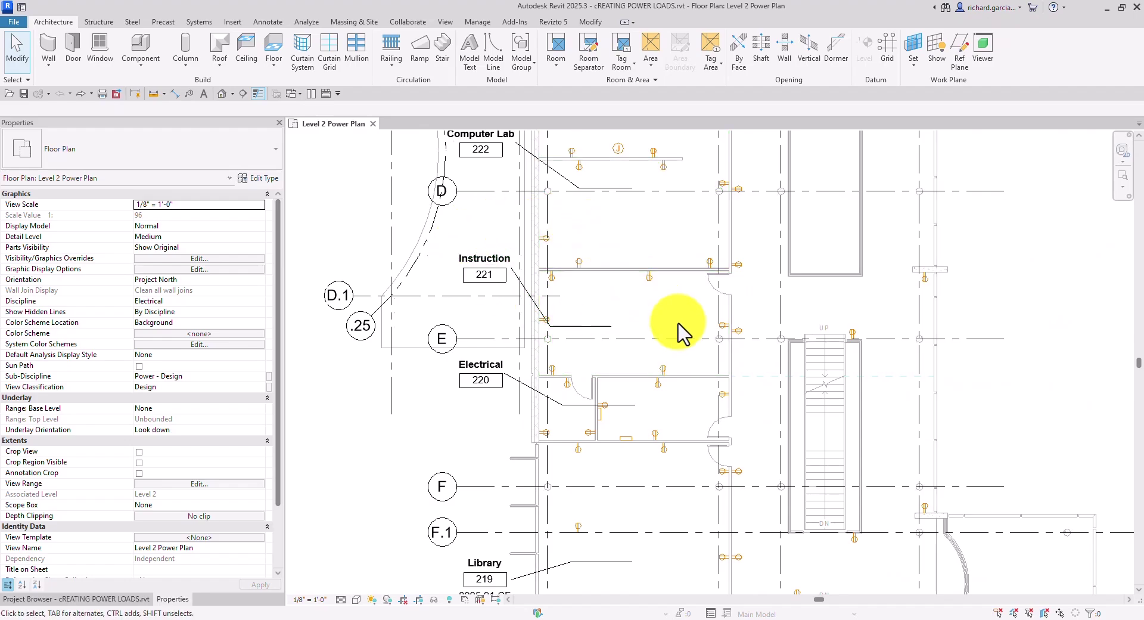
{"action": "scroll", "coordinate": [673, 326], "scroll_direction": "up", "scroll_amount": 2}
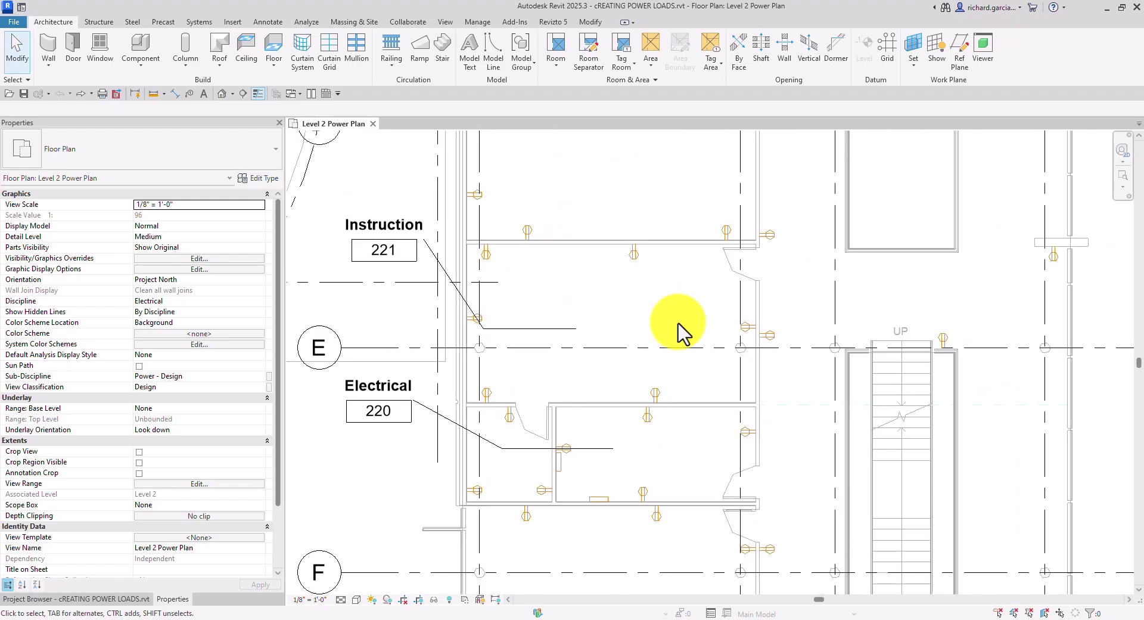
{"action": "middle_click_drag", "start_coordinate": [669, 327], "coordinate": [720, 340]}
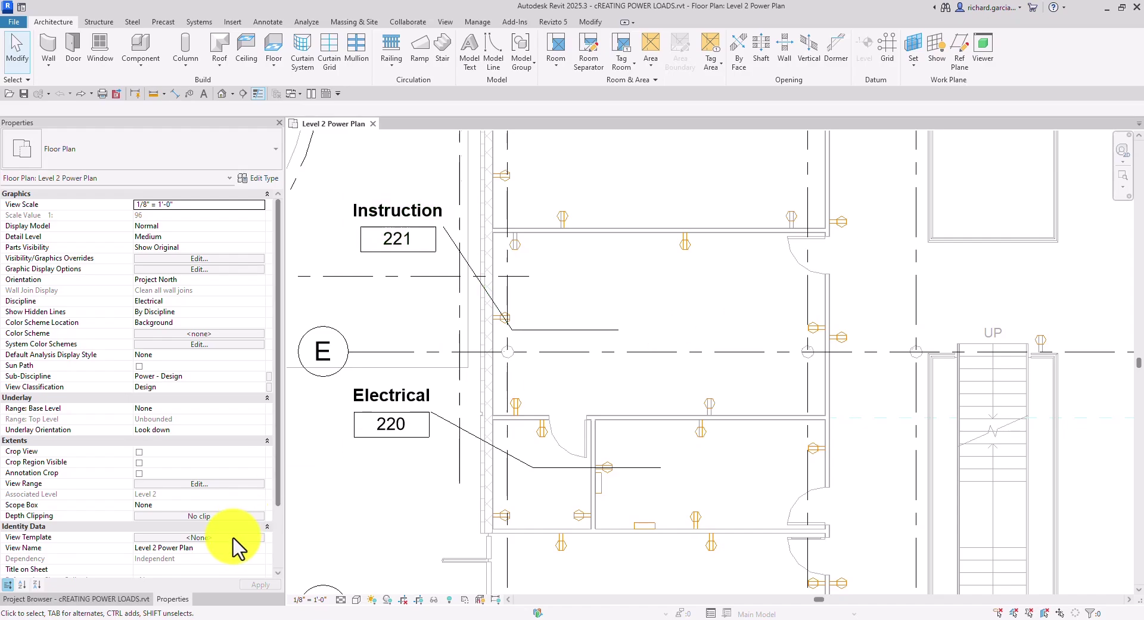
{"action": "left_click", "coordinate": [98, 599]}
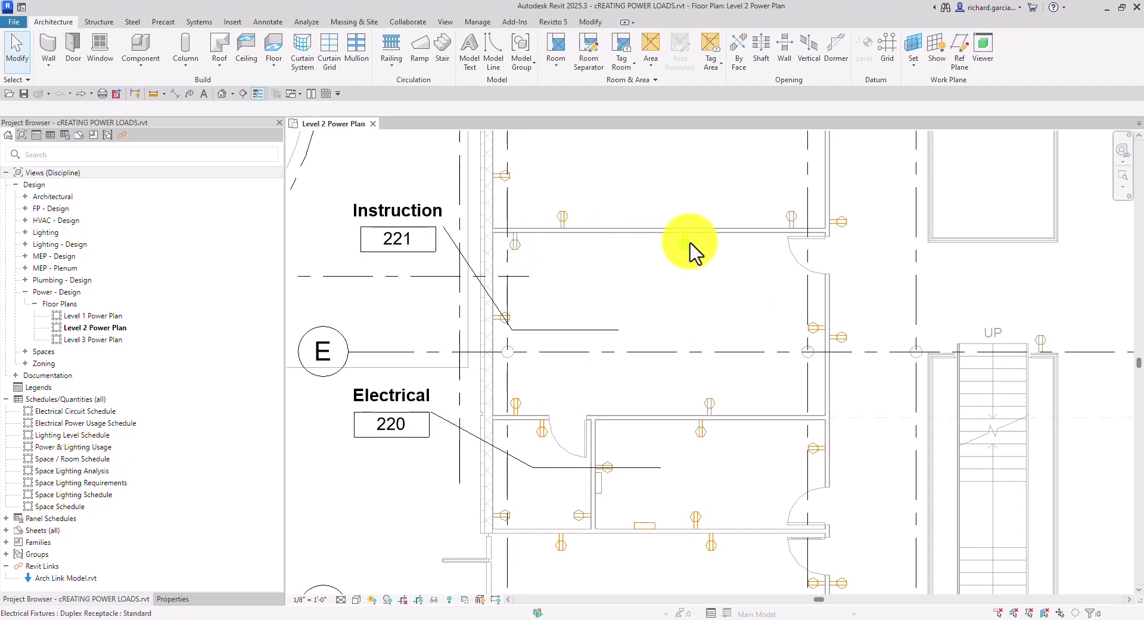
{"action": "left_click", "coordinate": [822, 331]}
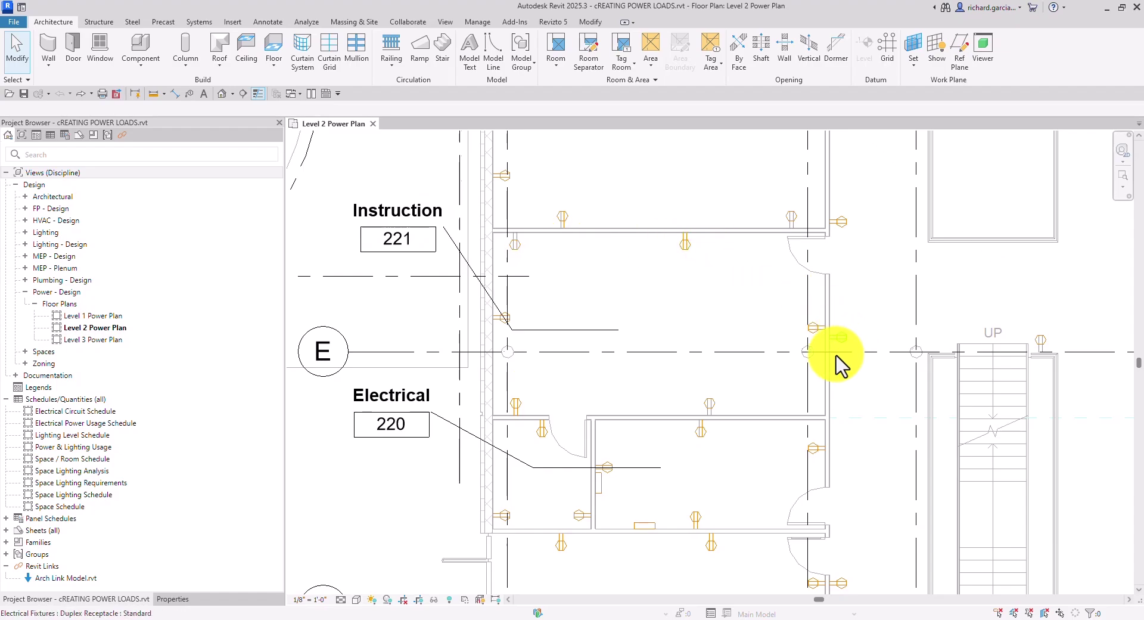
{"action": "scroll", "coordinate": [476, 244], "scroll_direction": "up", "scroll_amount": 2}
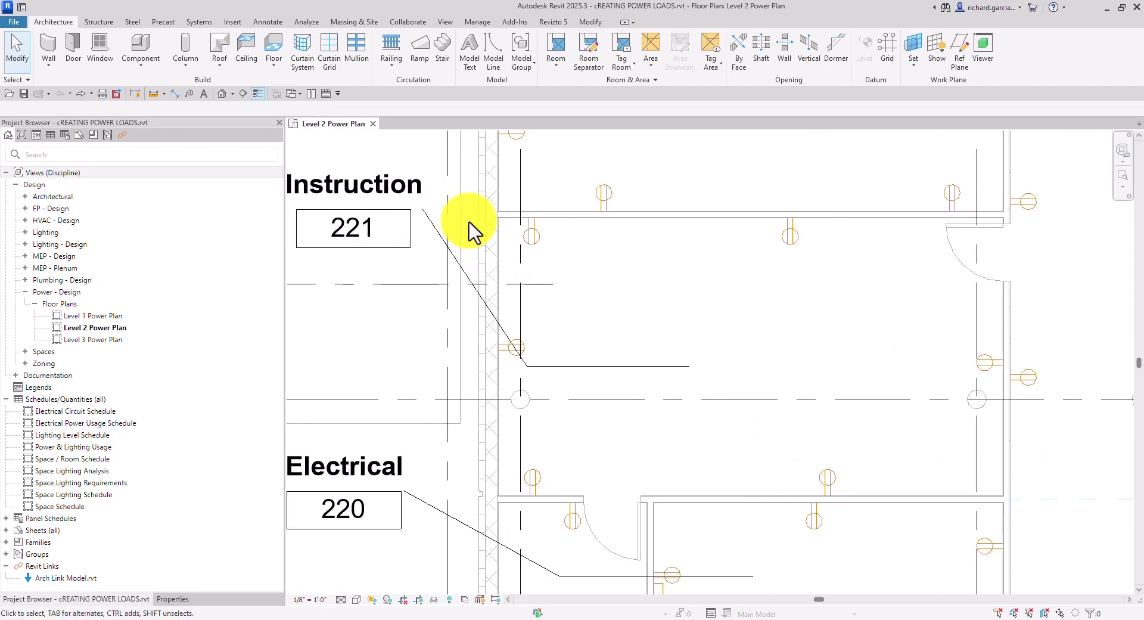
{"action": "left_click_drag", "start_coordinate": [468, 211], "coordinate": [1013, 508]}
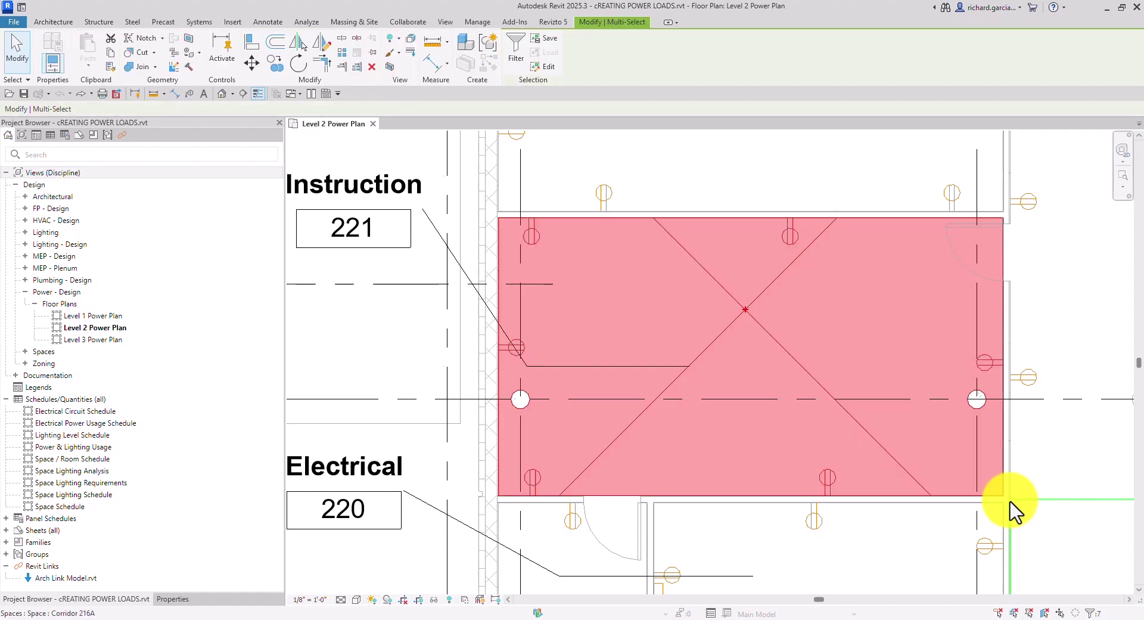
{"action": "left_click", "coordinate": [516, 54]}
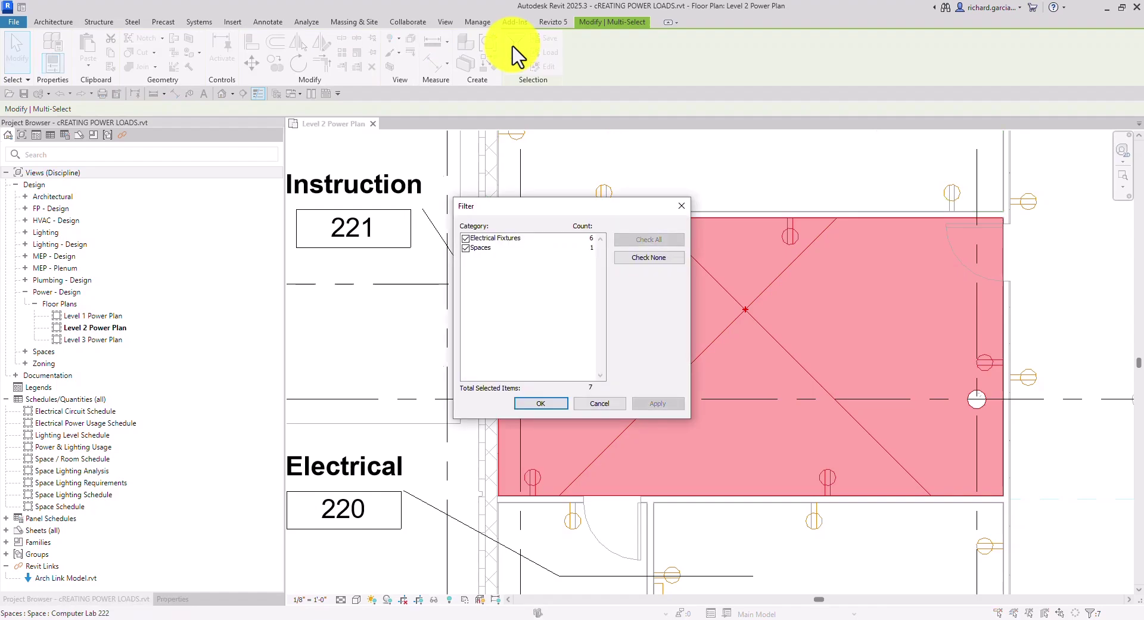
{"action": "left_click", "coordinate": [465, 247]}
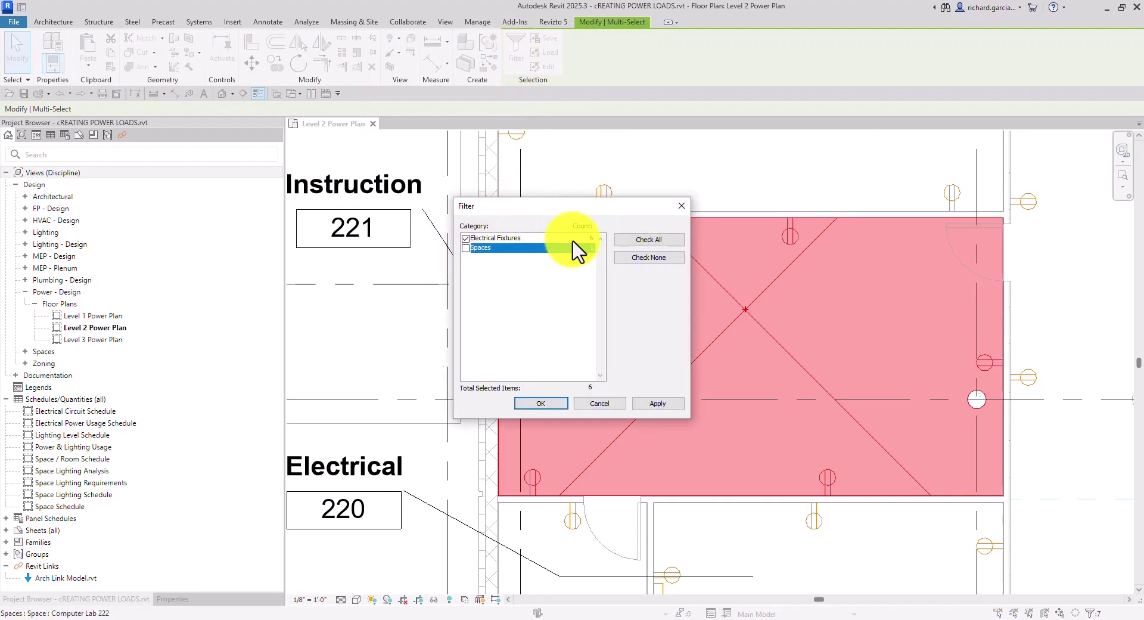
{"action": "left_click", "coordinate": [543, 404]}
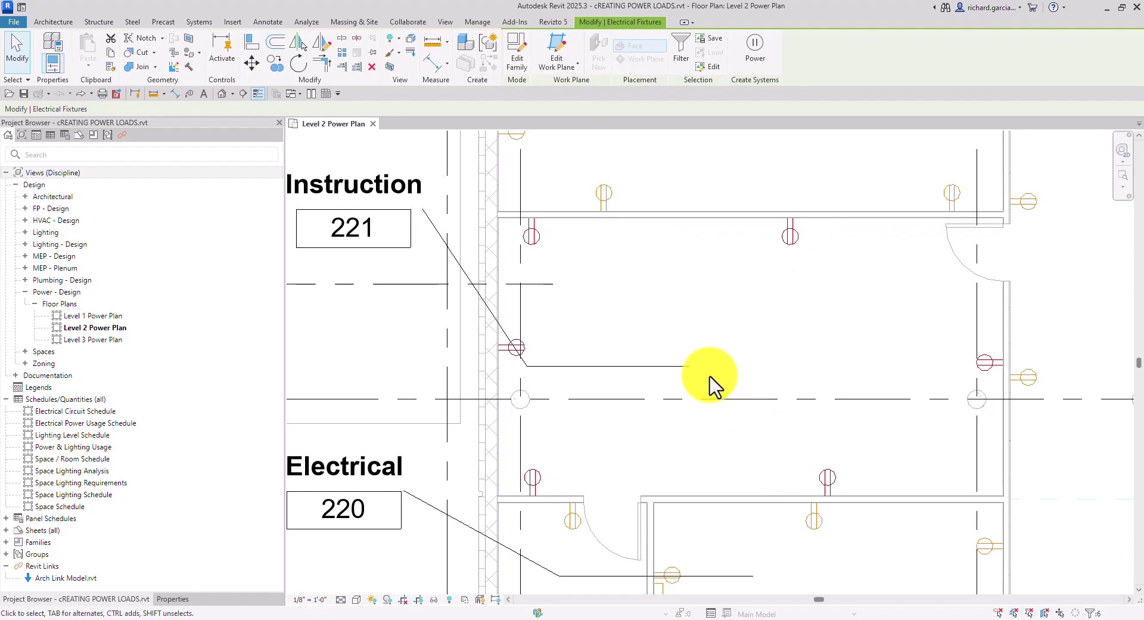
{"action": "key", "text": "Escape"}
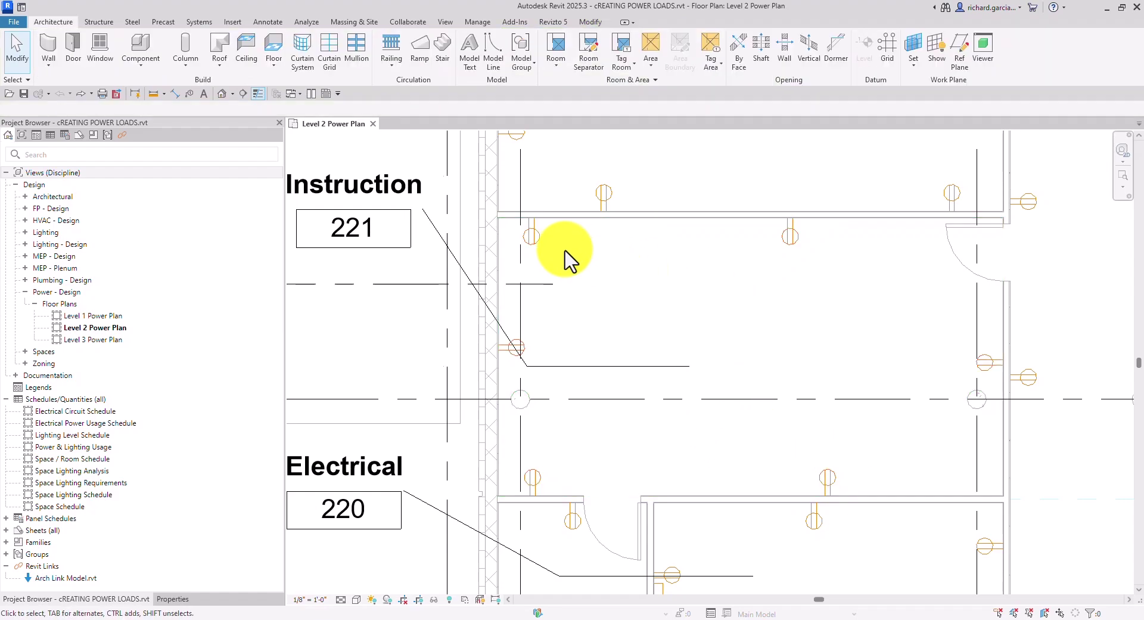
Select the six duplex receptacles inside Instruction 221 and create a power circuit from them
{"action": "left_click", "coordinate": [532, 248]}
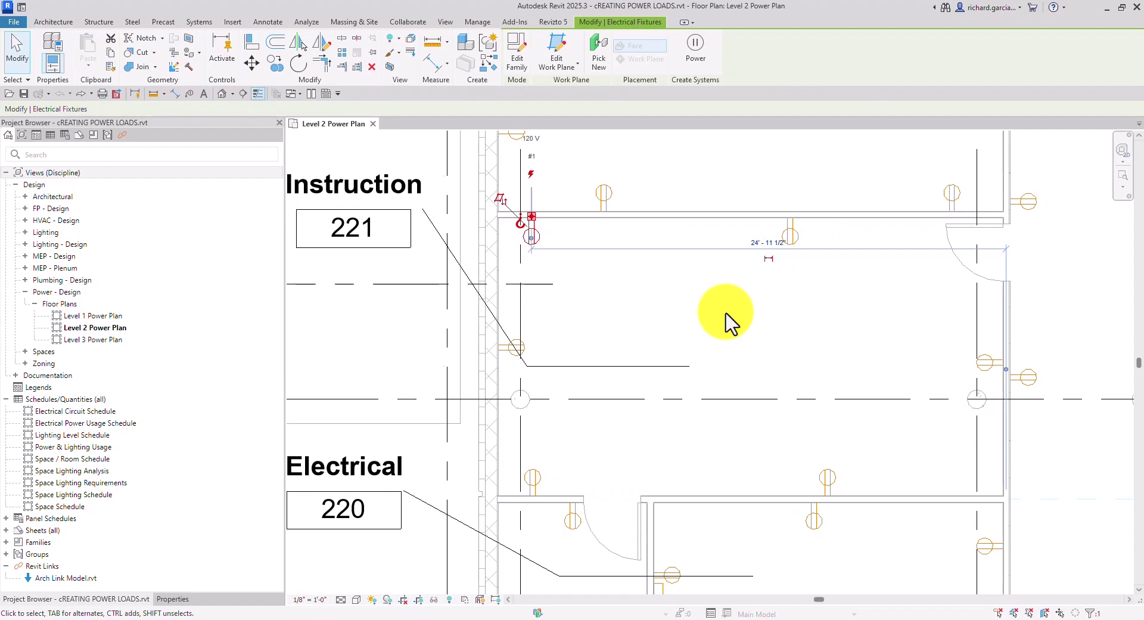
{"action": "left_click", "coordinate": [792, 240], "text": "ctrl"}
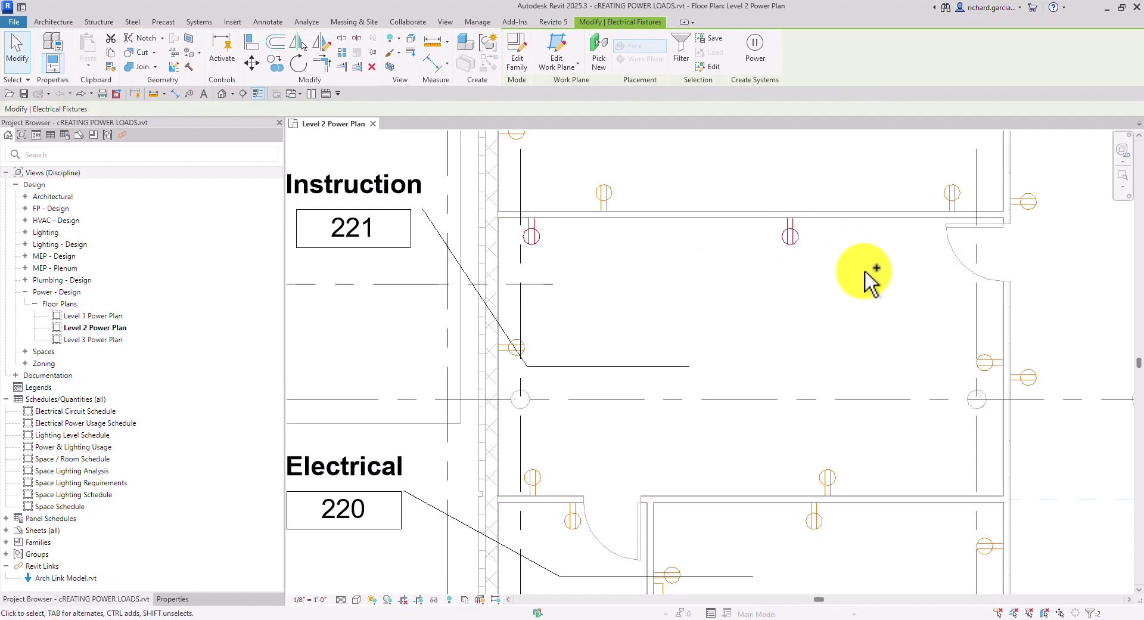
{"action": "left_click", "coordinate": [980, 361], "text": "ctrl"}
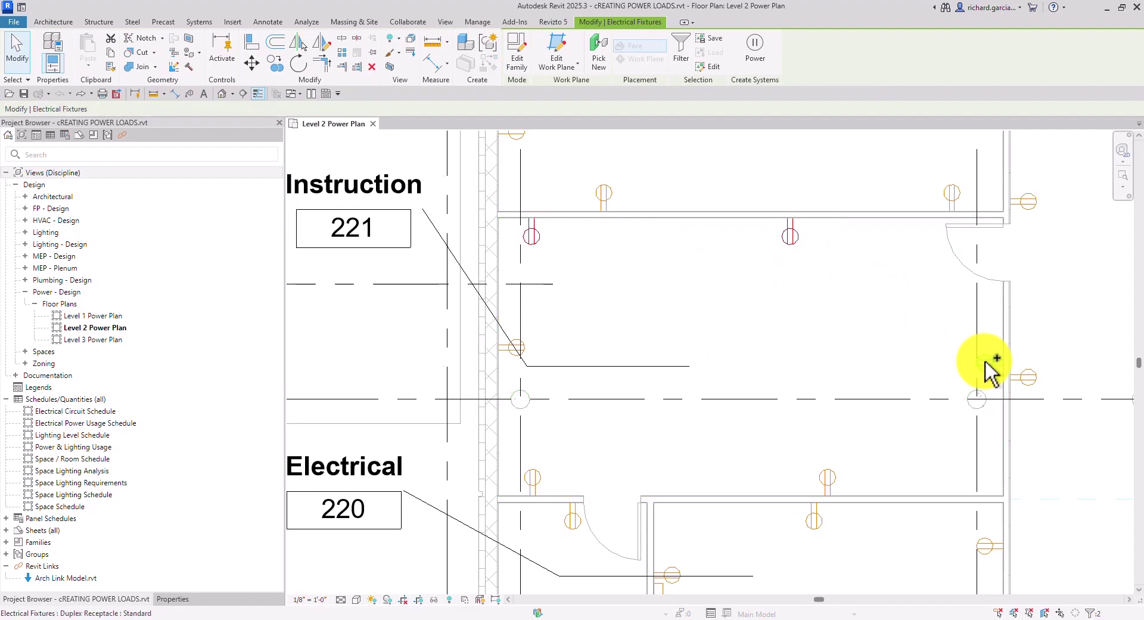
{"action": "left_click", "coordinate": [830, 475], "text": "ctrl"}
{"action": "left_click", "coordinate": [534, 474], "text": "ctrl"}
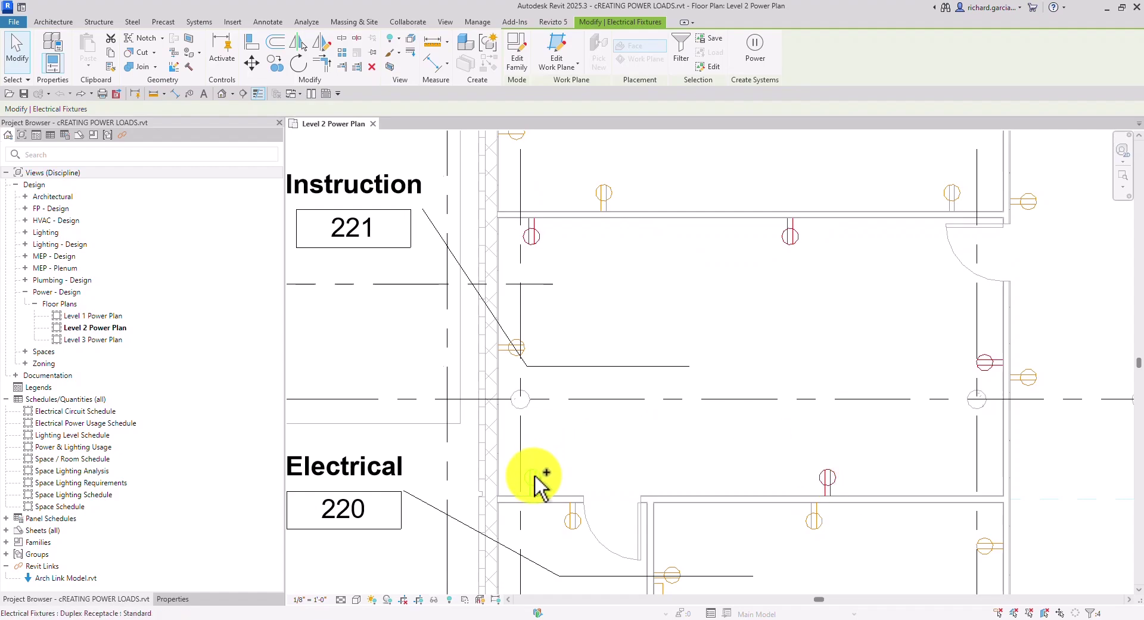
{"action": "left_click", "coordinate": [536, 353], "text": "ctrl"}
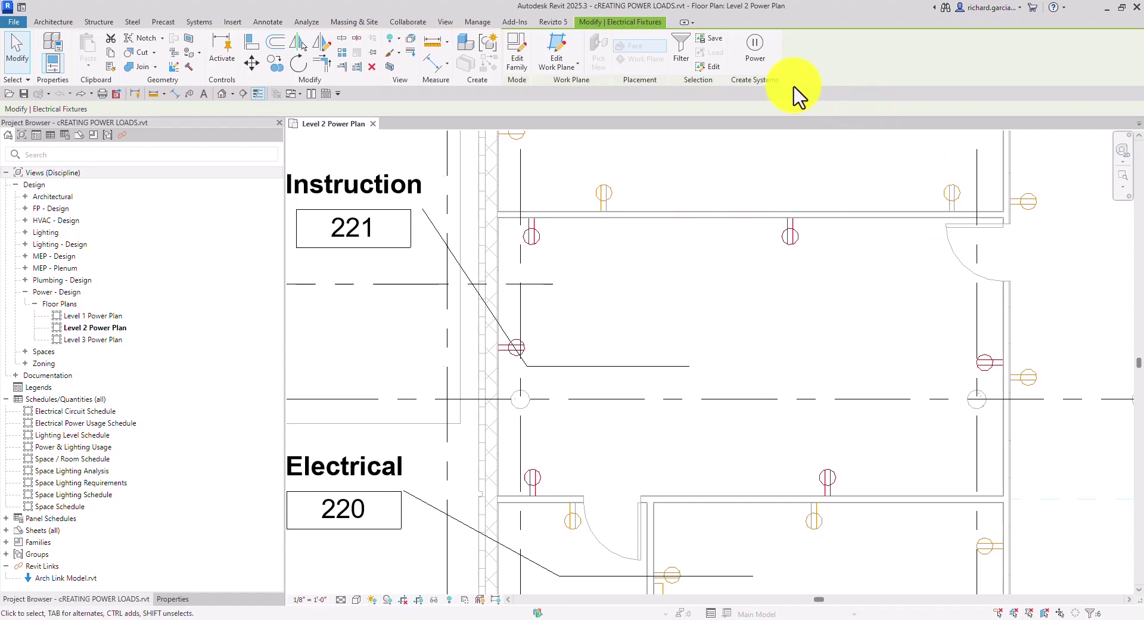
{"action": "left_click", "coordinate": [753, 80]}
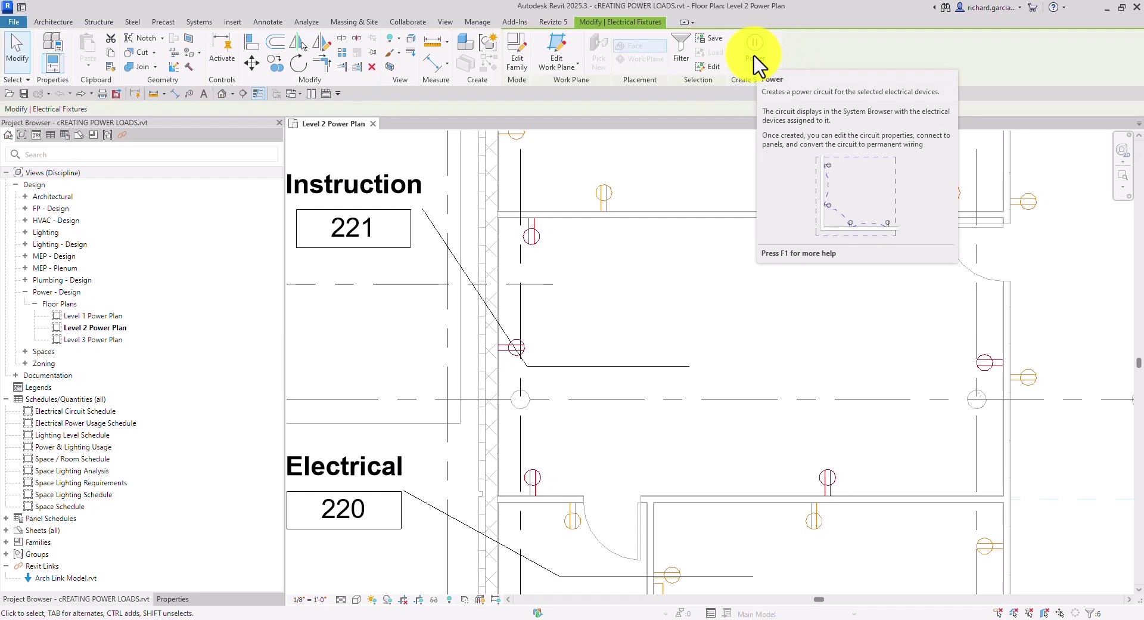
{"action": "left_click", "coordinate": [754, 58]}
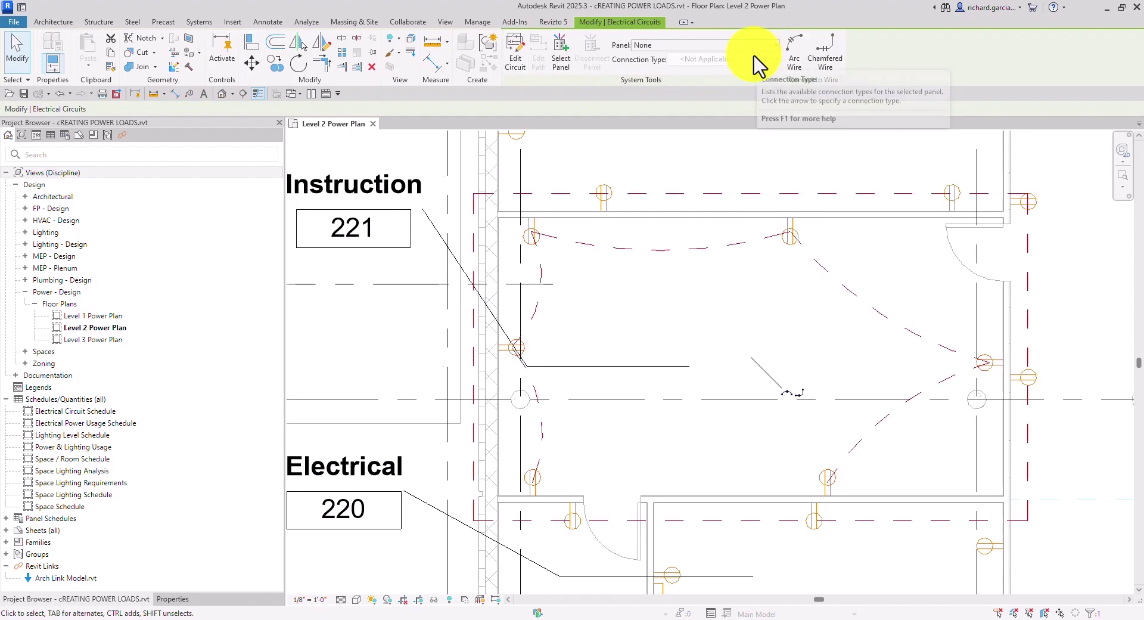
Assign the new receptacle circuit to panel PP-2B on the lower wall of Electrical 220
{"action": "scroll", "coordinate": [695, 286], "scroll_direction": "down", "scroll_amount": 2}
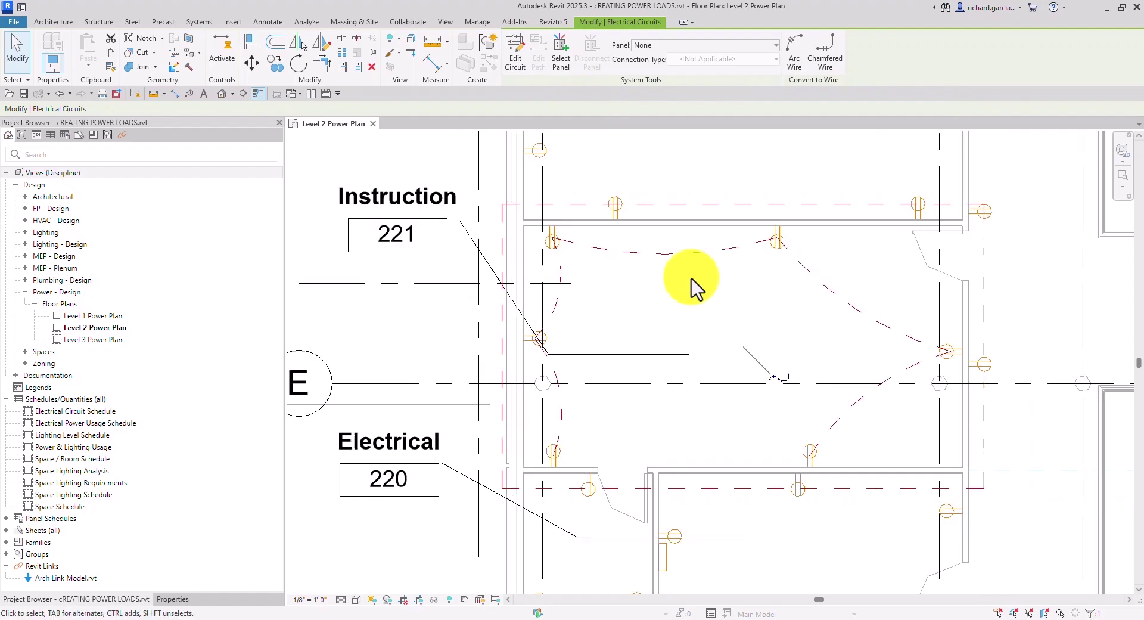
{"action": "middle_click_drag", "start_coordinate": [695, 286], "coordinate": [714, 243]}
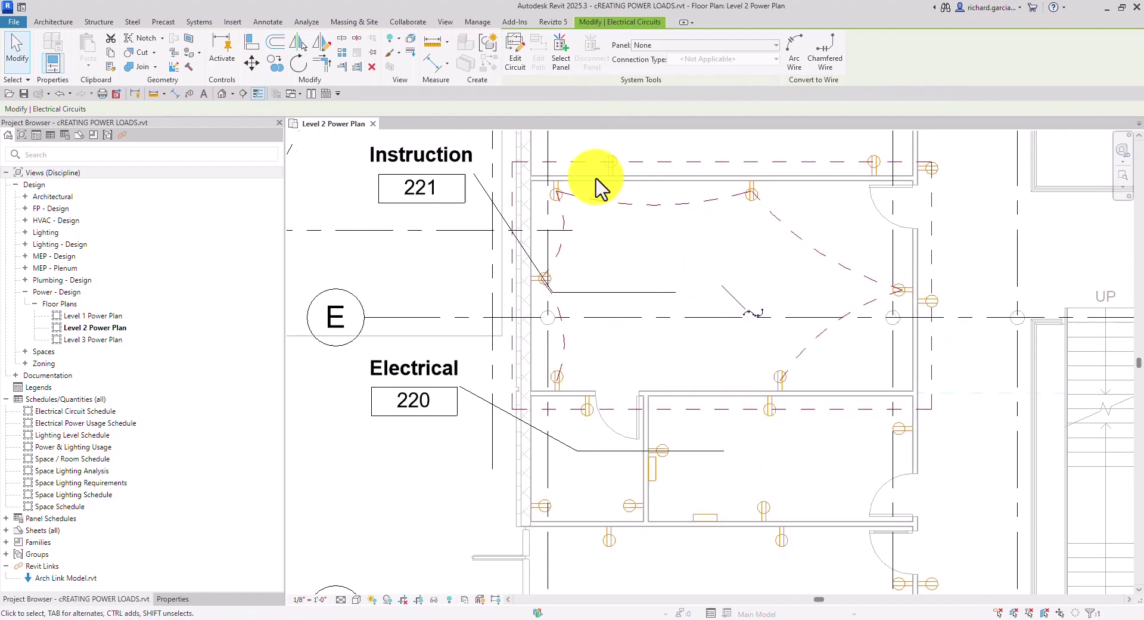
{"action": "left_click", "coordinate": [563, 59]}
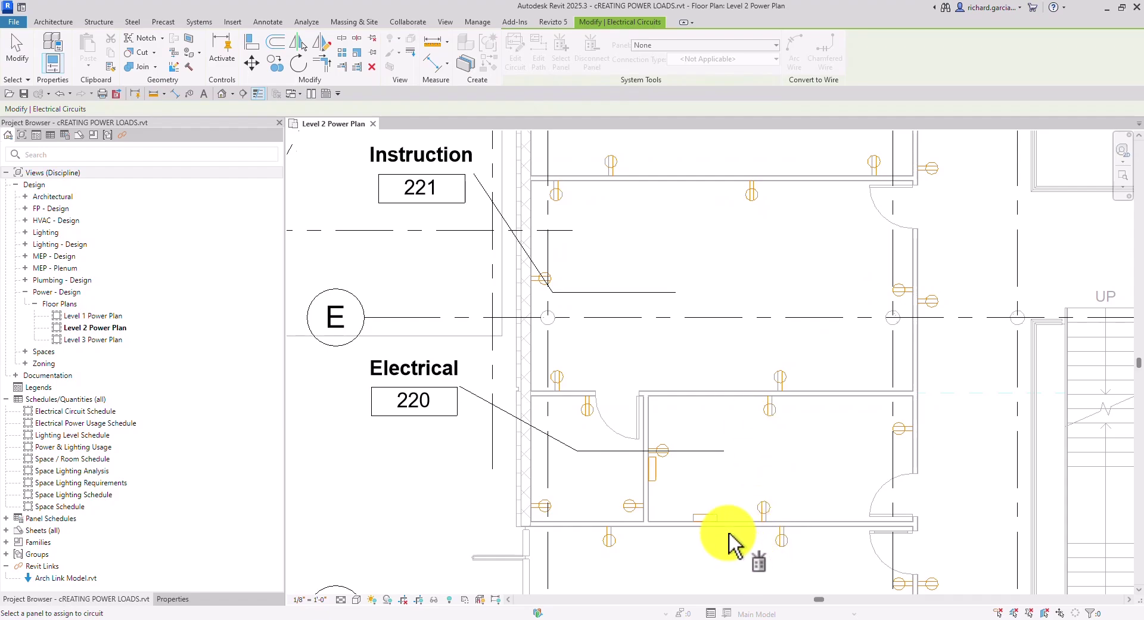
{"action": "left_click", "coordinate": [713, 517]}
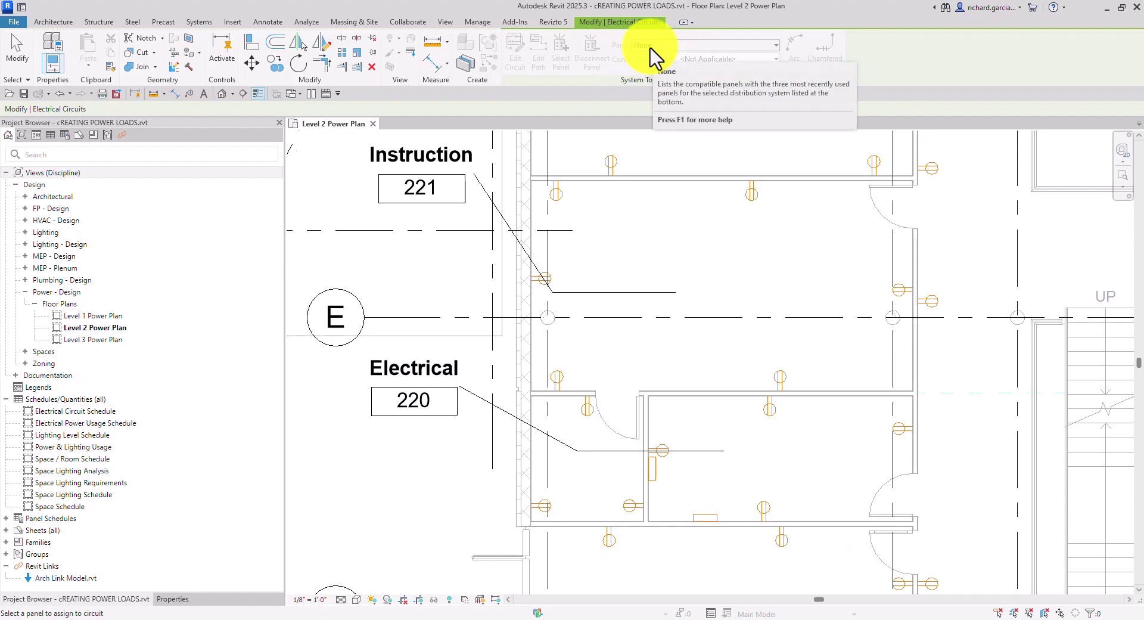
{"action": "left_click", "coordinate": [715, 516]}
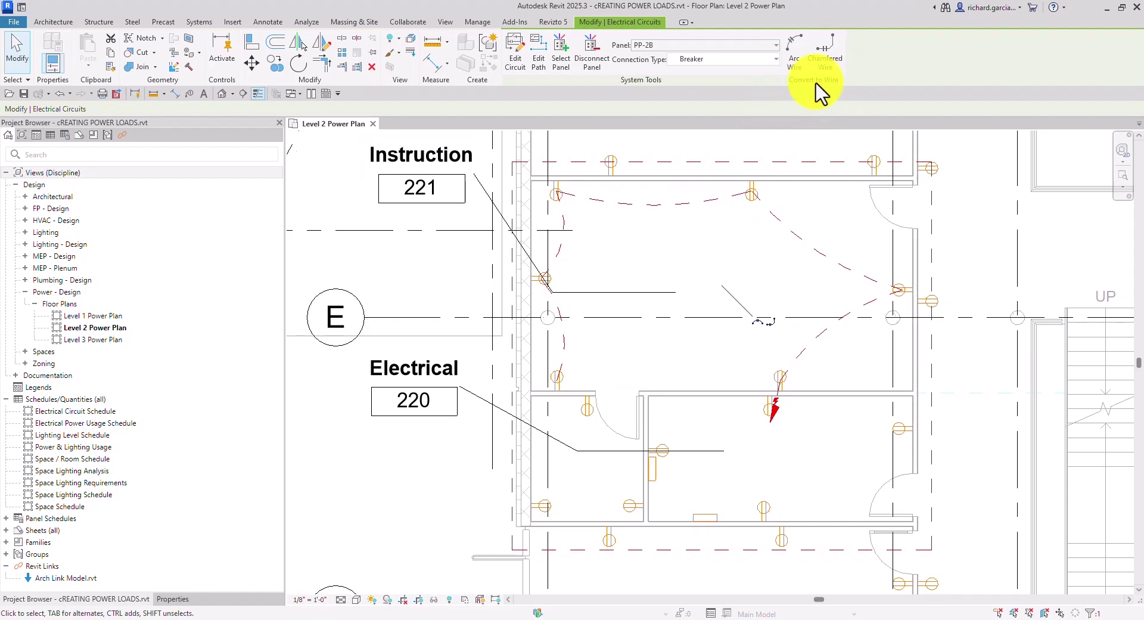
{"action": "left_click", "coordinate": [20, 55]}
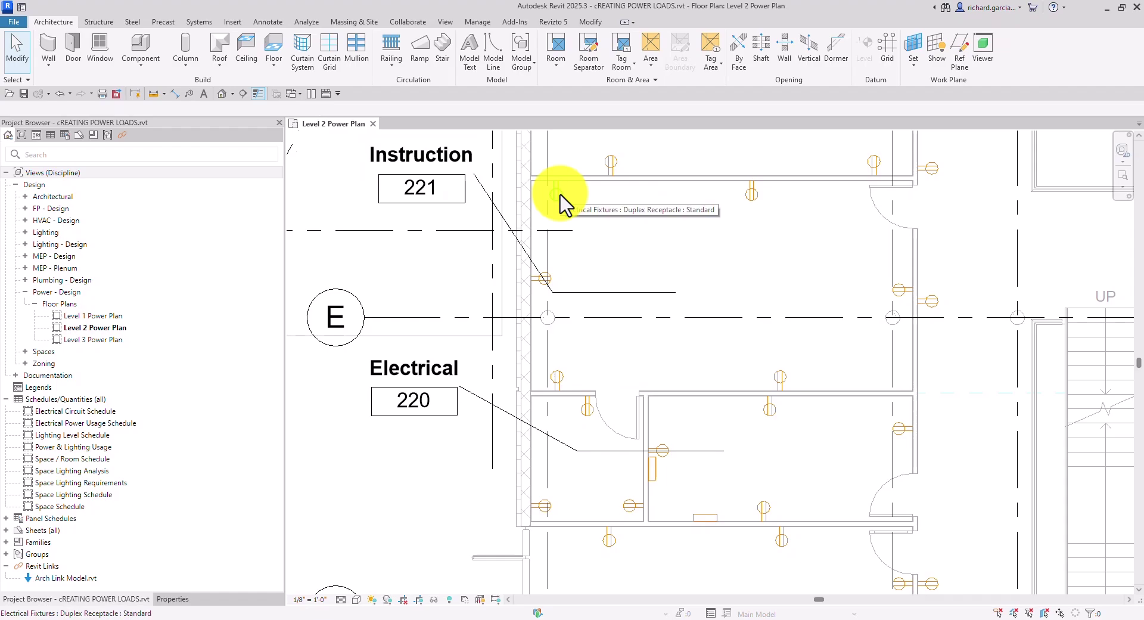
Select the Instruction 221 receptacle circuit and convert it to permanent arc wiring
{"action": "key", "text": "Tab"}
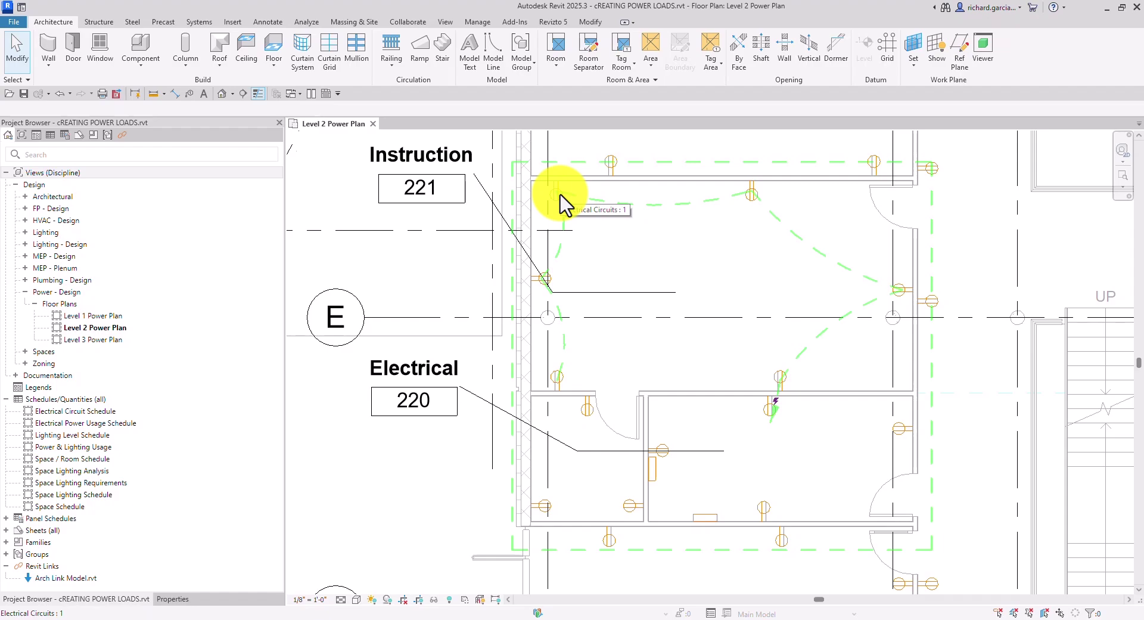
{"action": "left_click", "coordinate": [560, 204]}
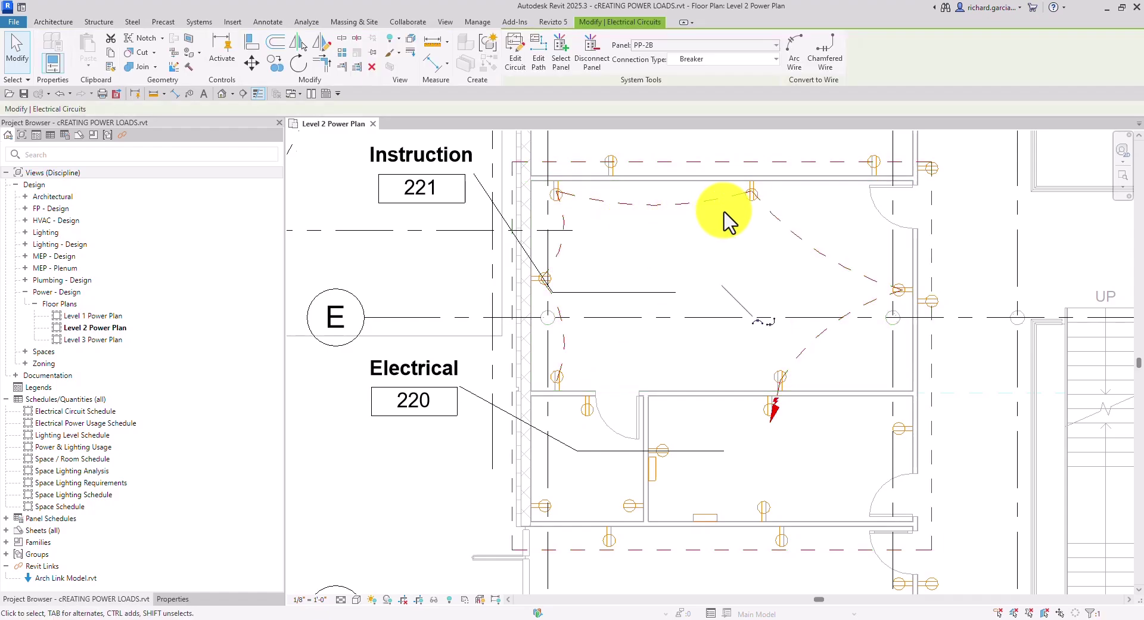
{"action": "left_click", "coordinate": [805, 83]}
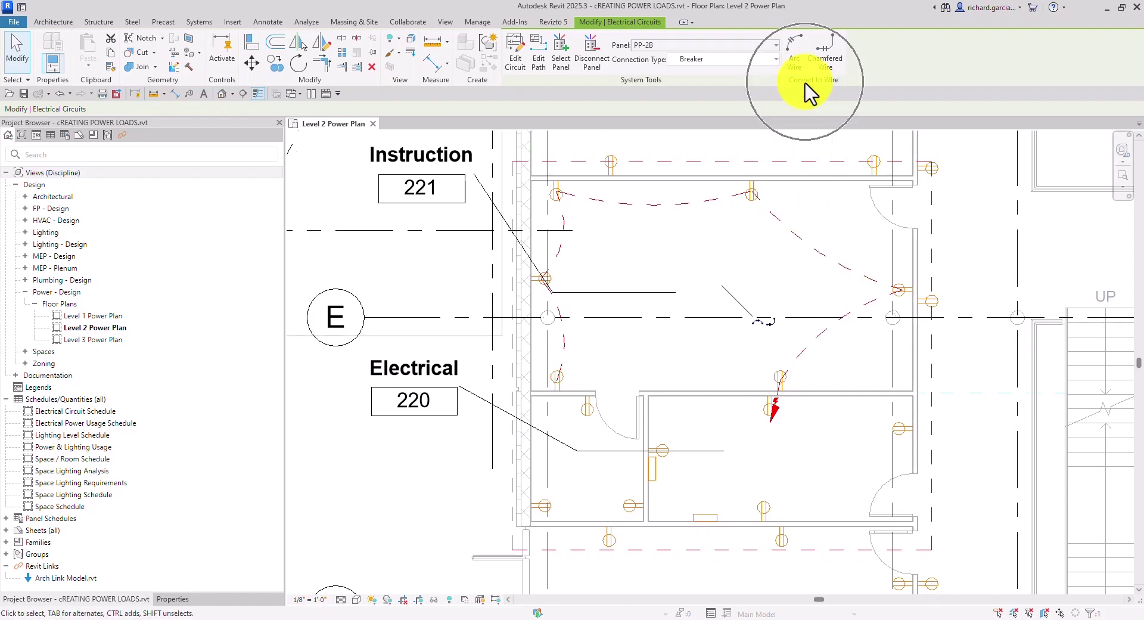
{"action": "left_click", "coordinate": [797, 58]}
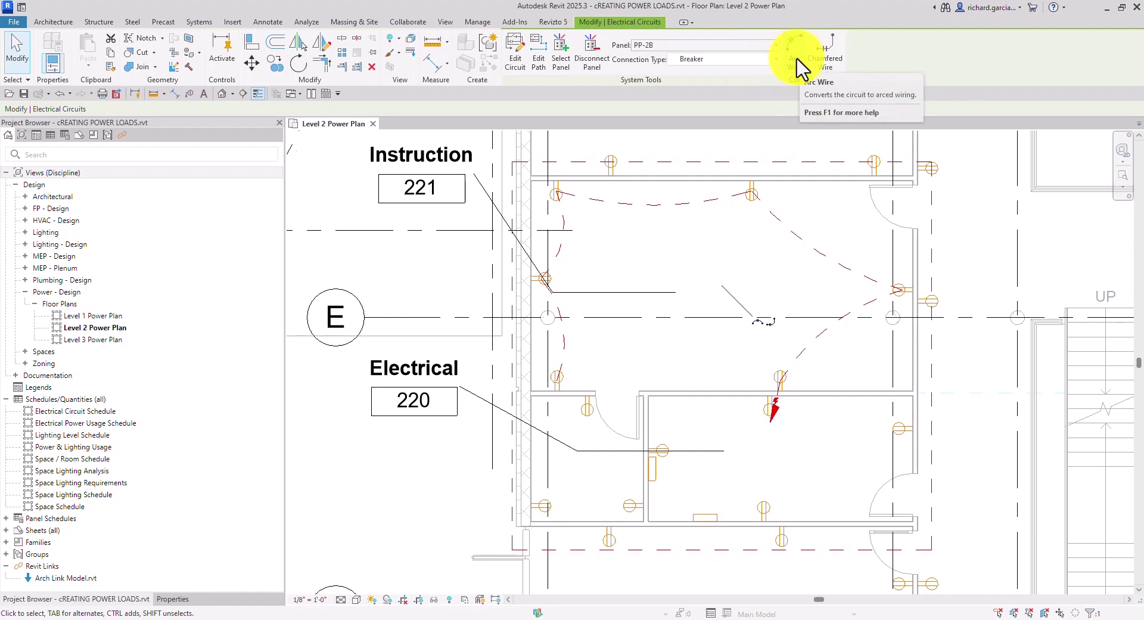
{"action": "left_click", "coordinate": [797, 58]}
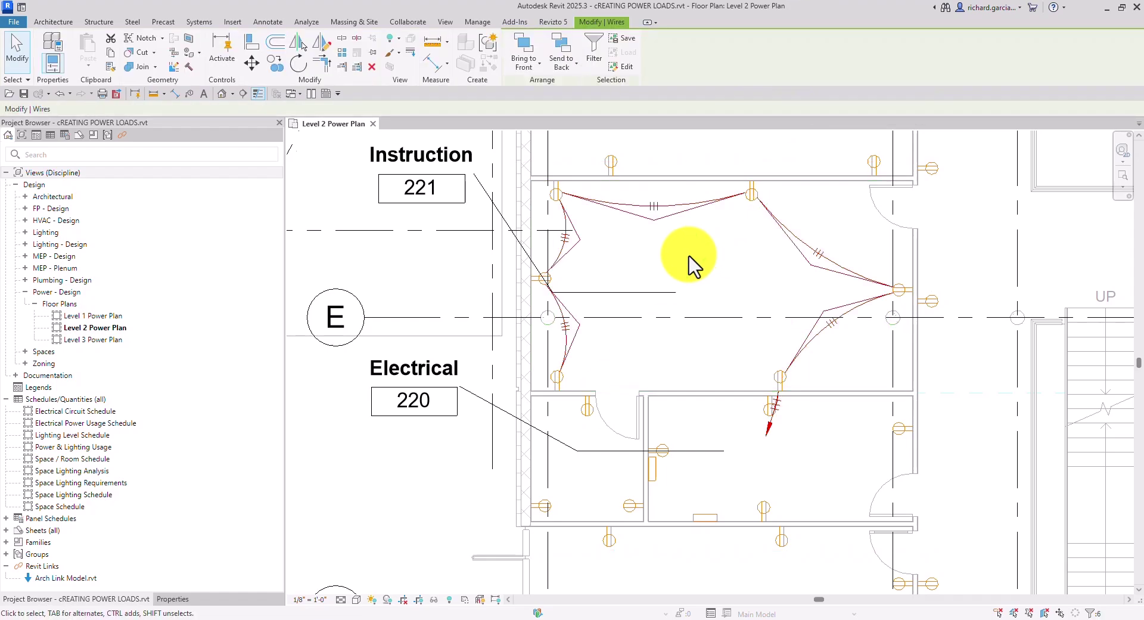
{"action": "left_click", "coordinate": [18, 66]}
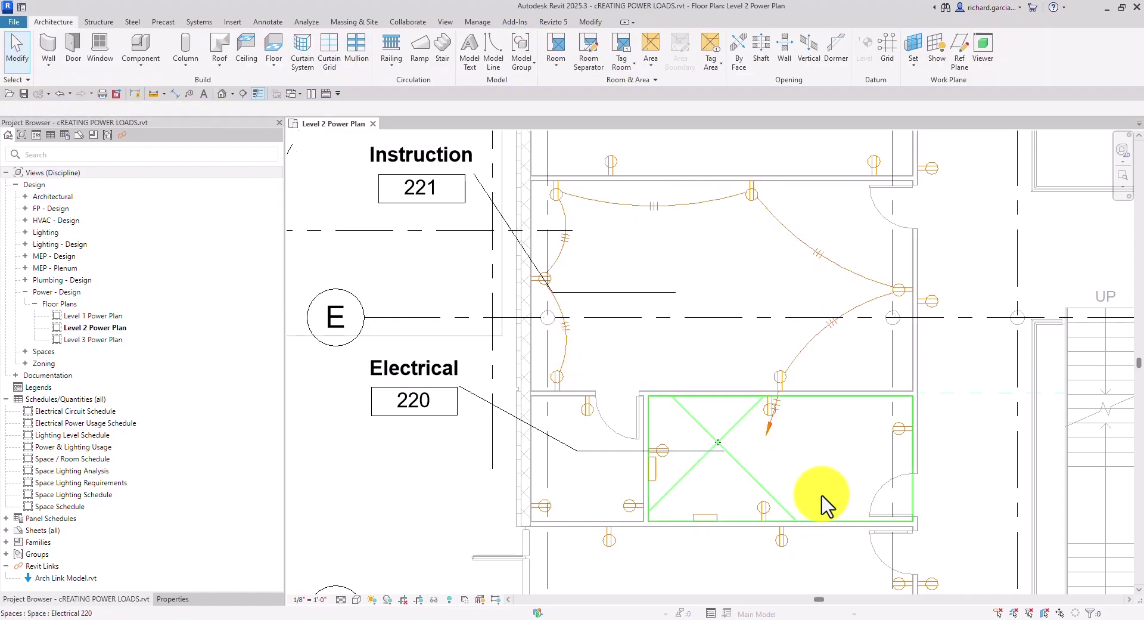
Move the arrow end of the home run wire down toward the panel on the lower wall of Electrical 220
{"action": "scroll", "coordinate": [792, 474], "scroll_direction": "up", "scroll_amount": 1}
{"action": "middle_click_drag", "start_coordinate": [796, 481], "coordinate": [812, 459]}
{"action": "scroll", "coordinate": [807, 358], "scroll_direction": "up", "scroll_amount": 2}
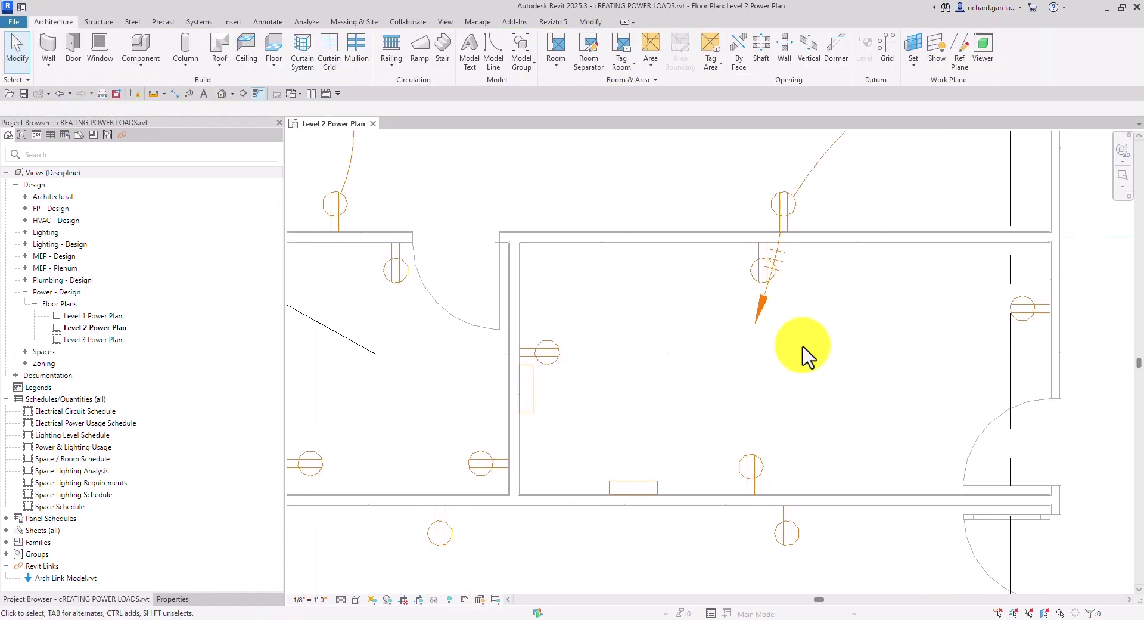
{"action": "left_click", "coordinate": [760, 311]}
{"action": "left_click_drag", "start_coordinate": [768, 327], "coordinate": [655, 450]}
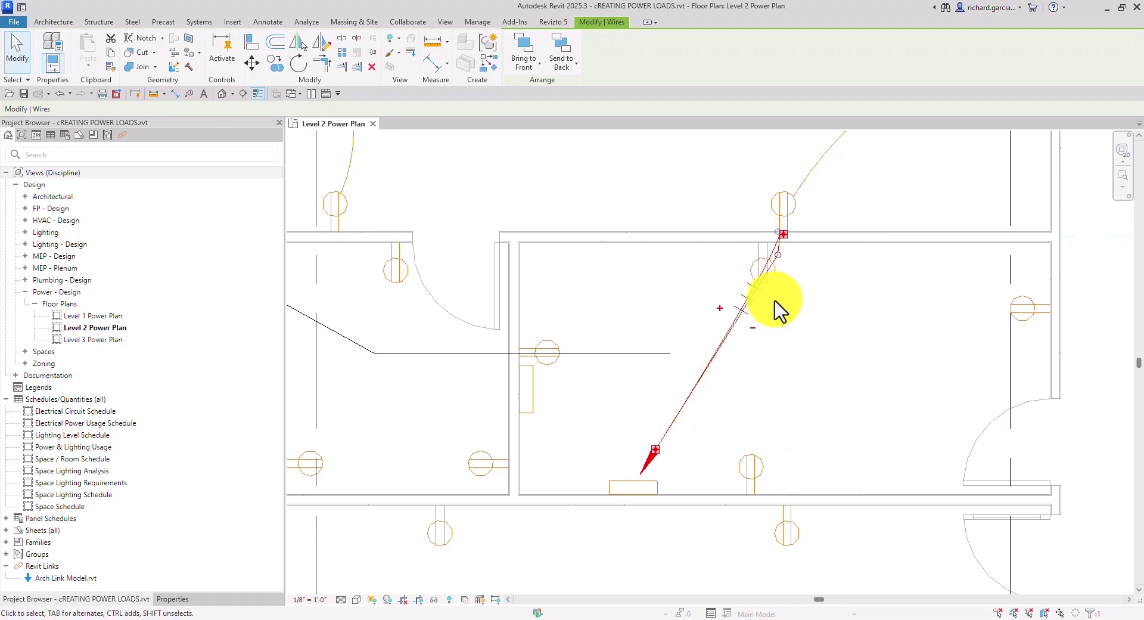
Reshape the home run wire by moving its middle vertex to form a smooth arc and adjusting its arrow end at the panel
{"action": "scroll", "coordinate": [774, 269], "scroll_direction": "up", "scroll_amount": 2}
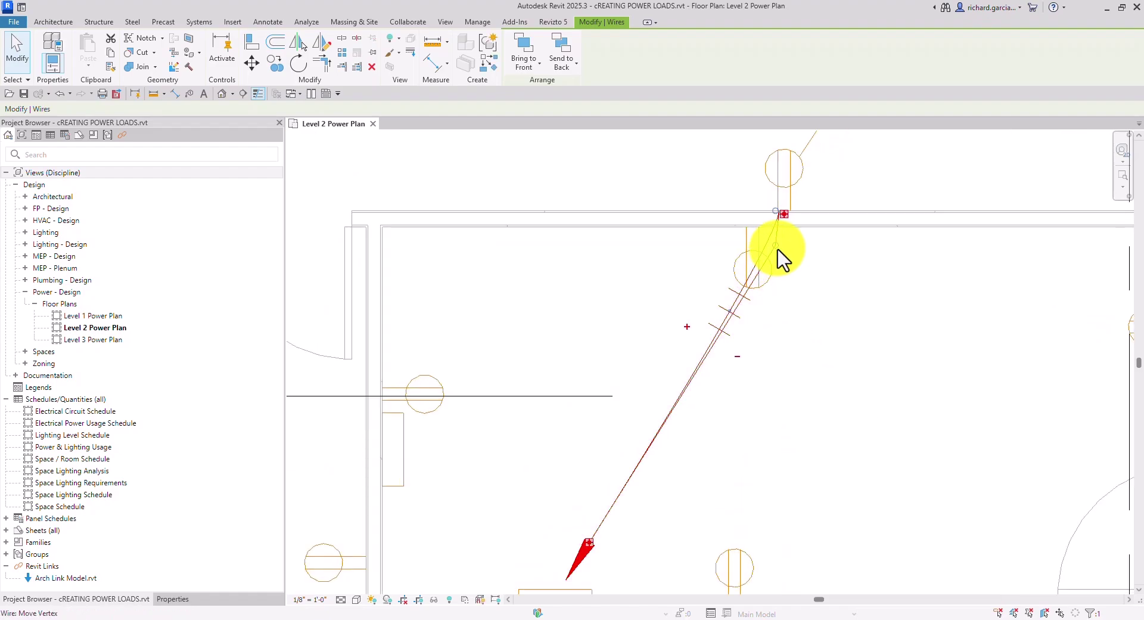
{"action": "left_click_drag", "start_coordinate": [778, 249], "coordinate": [842, 467]}
{"action": "middle_click_drag", "start_coordinate": [843, 467], "coordinate": [660, 329]}
{"action": "scroll", "coordinate": [660, 329], "scroll_direction": "up", "scroll_amount": 2}
{"action": "left_click_drag", "start_coordinate": [688, 336], "coordinate": [716, 362]}
{"action": "scroll", "coordinate": [748, 342], "scroll_direction": "down", "scroll_amount": 2}
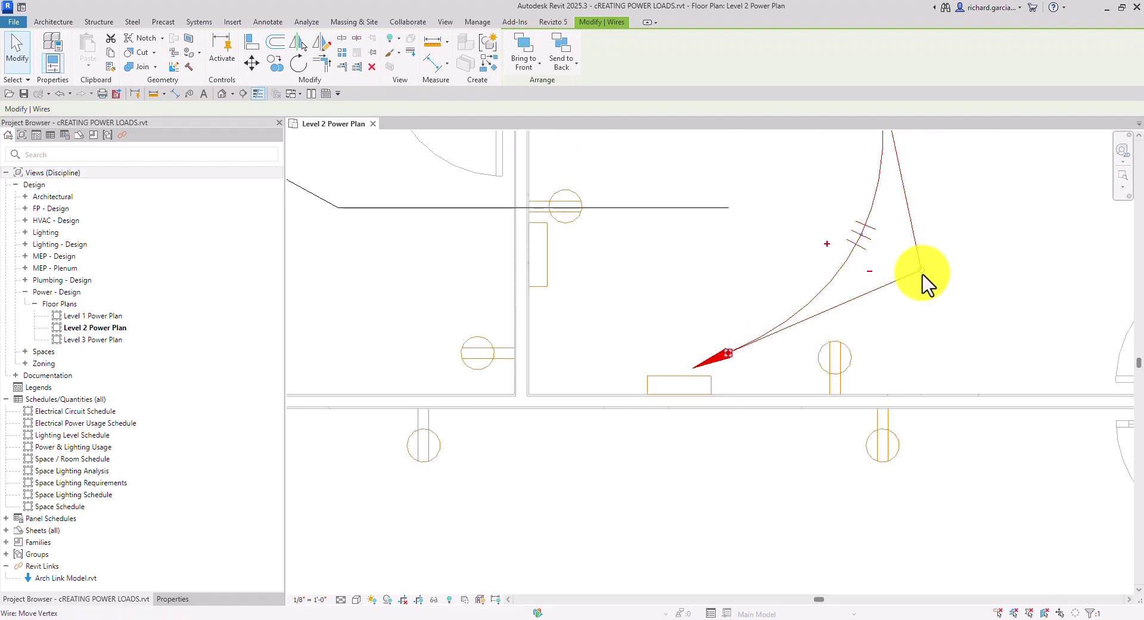
{"action": "left_click_drag", "start_coordinate": [920, 271], "coordinate": [863, 237]}
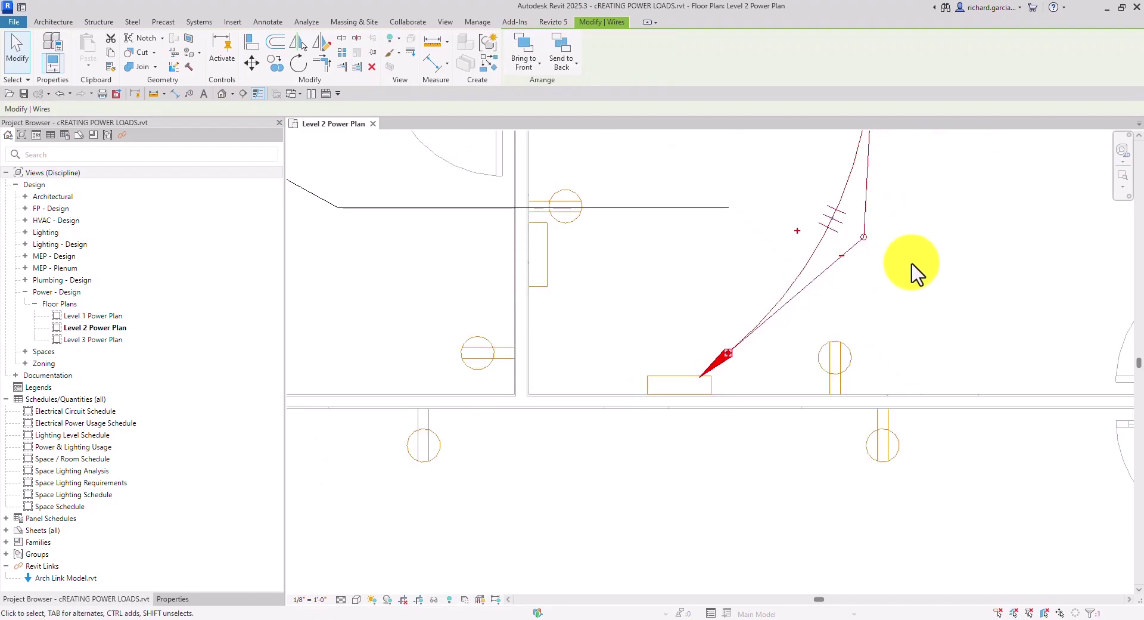
Fine-tune the home run wire by moving its arrow end clear of the panel and its middle vertex outward for a smoother arc
{"action": "left_click_drag", "start_coordinate": [727, 353], "coordinate": [727, 337]}
{"action": "left_click", "coordinate": [870, 308]}
{"action": "scroll", "coordinate": [868, 275], "scroll_direction": "down", "scroll_amount": 3}
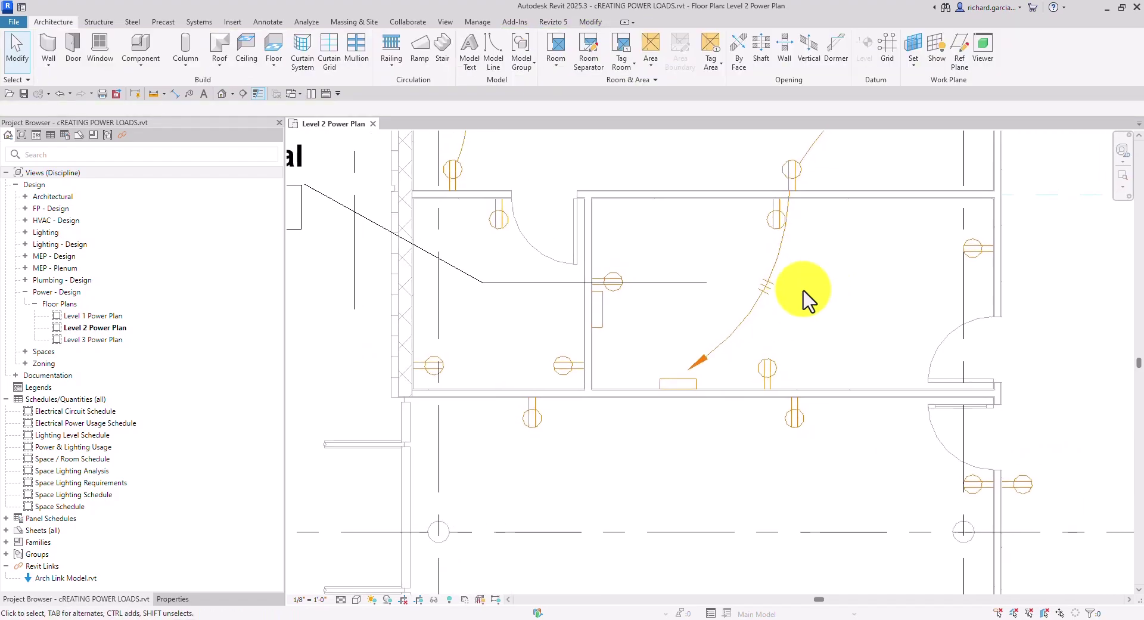
{"action": "left_click", "coordinate": [779, 269]}
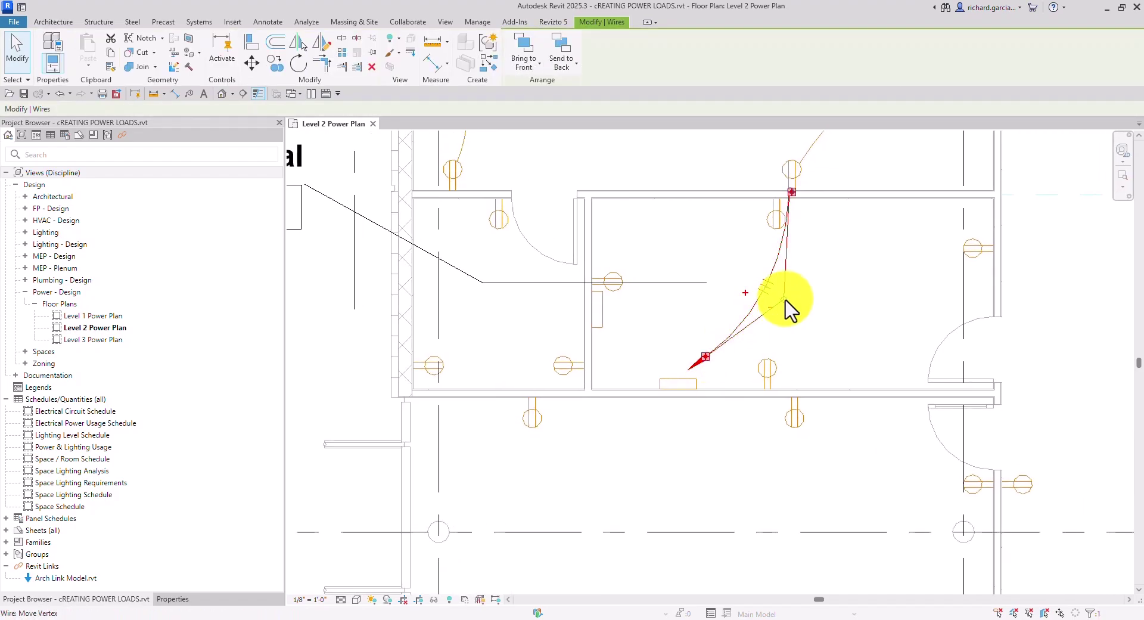
{"action": "left_click_drag", "start_coordinate": [786, 319], "coordinate": [801, 303]}
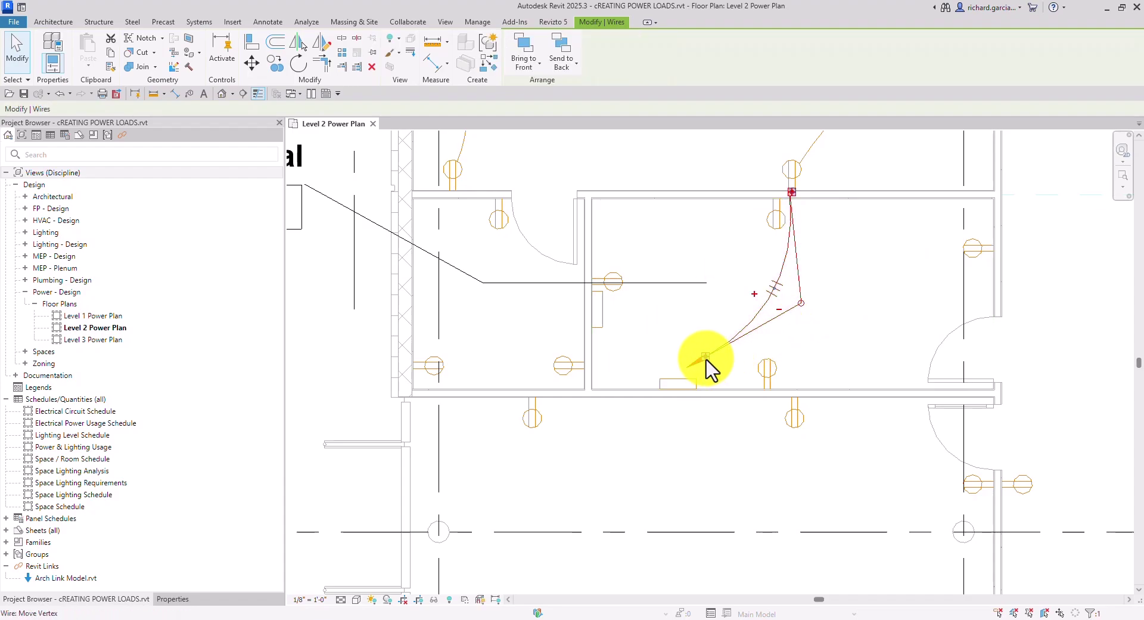
{"action": "left_click_drag", "start_coordinate": [714, 368], "coordinate": [714, 358]}
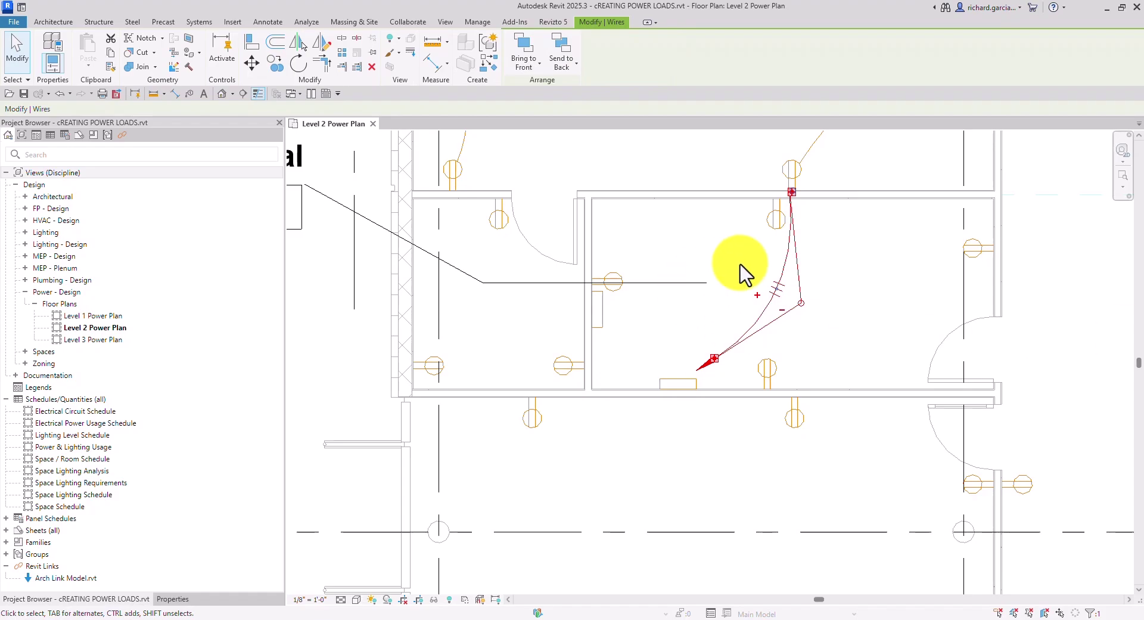
{"action": "left_click", "coordinate": [905, 242]}
{"action": "scroll", "coordinate": [794, 315], "scroll_direction": "up", "scroll_amount": 3}
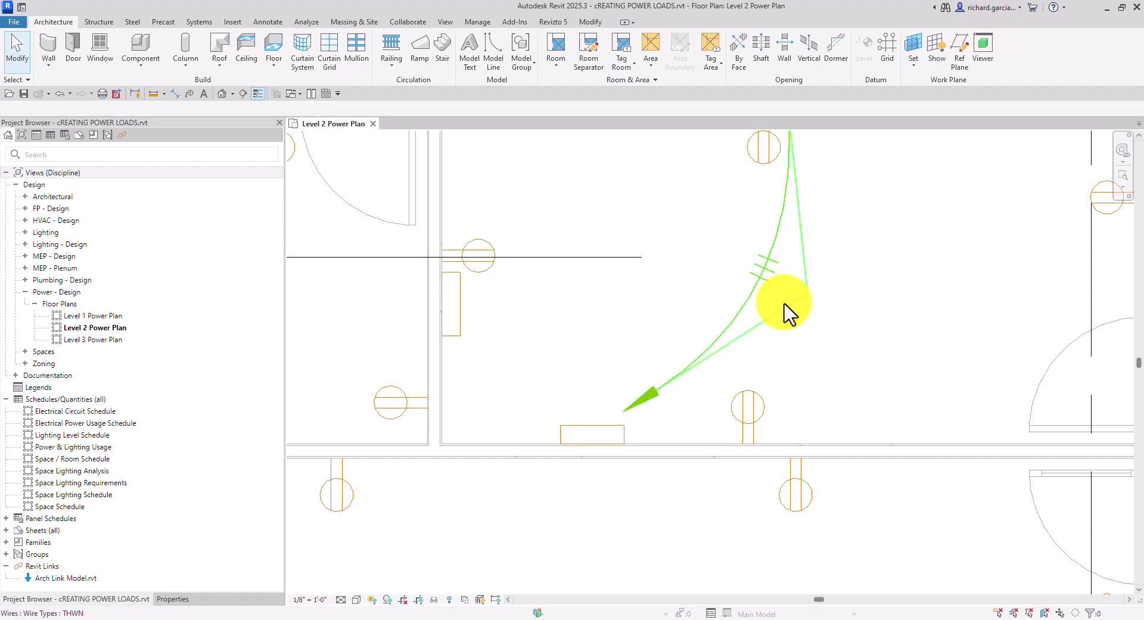
Set the home run wire's hot conductors to 2 and inspect its tick marks
{"action": "scroll", "coordinate": [799, 321], "scroll_direction": "down", "scroll_amount": 3}
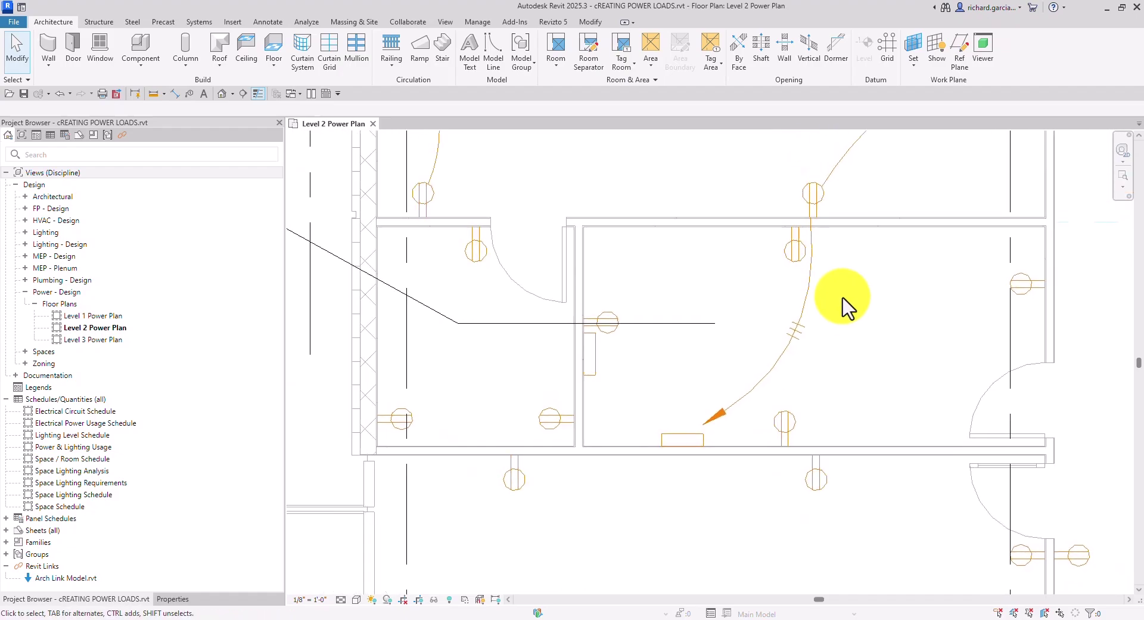
{"action": "left_click", "coordinate": [806, 313]}
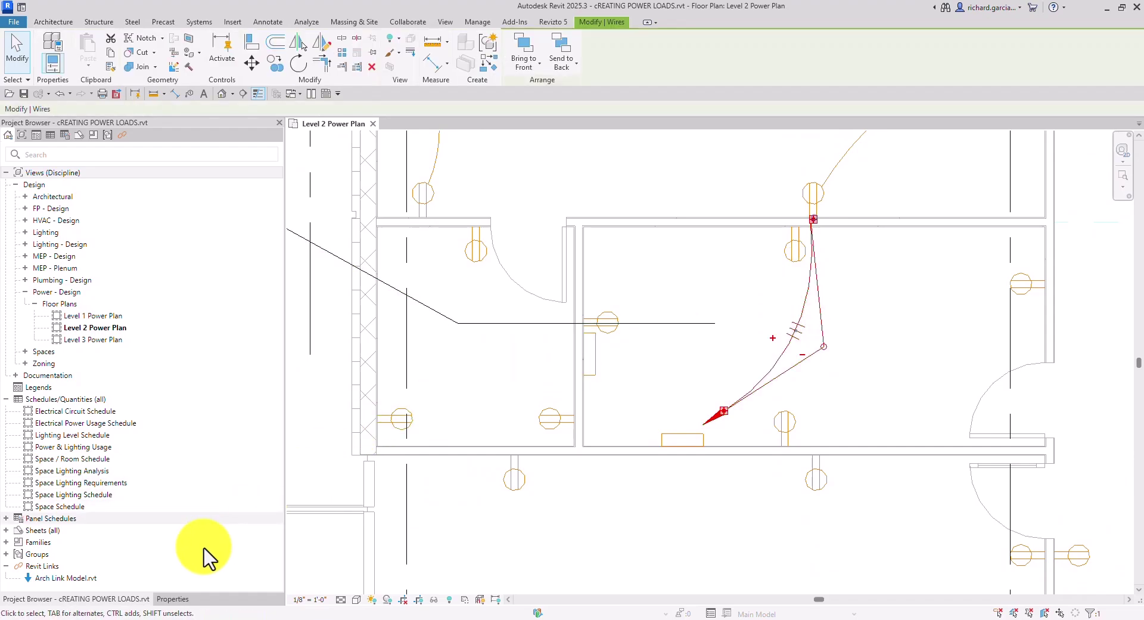
{"action": "left_click", "coordinate": [172, 599]}
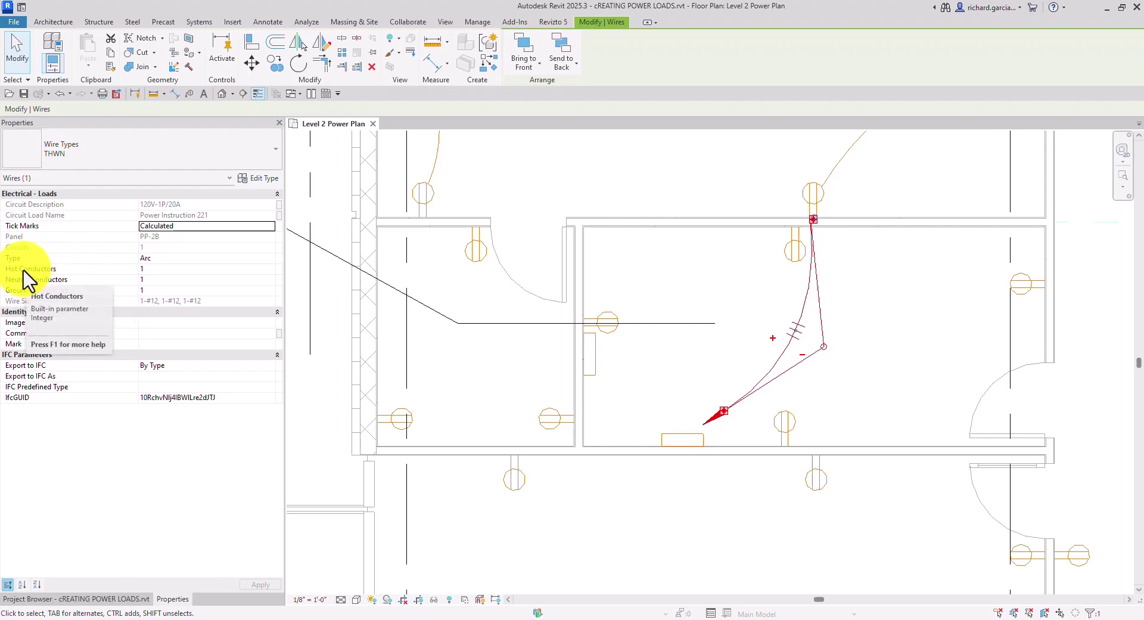
{"action": "left_click", "coordinate": [153, 269]}
{"action": "double_click", "coordinate": [152, 269]}
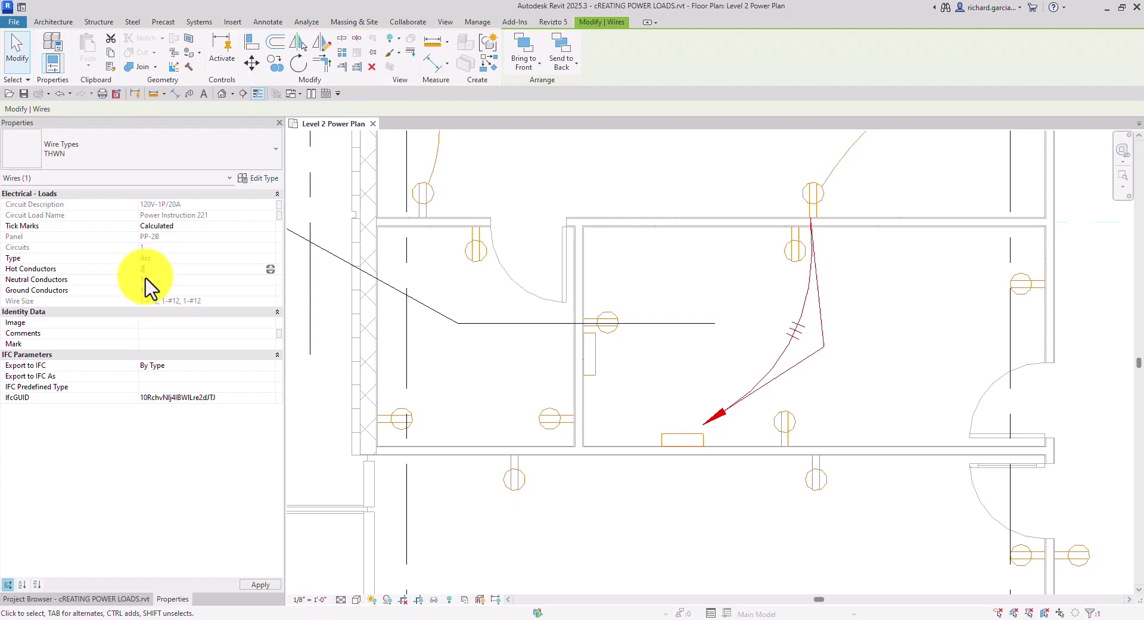
{"action": "left_click", "coordinate": [145, 290]}
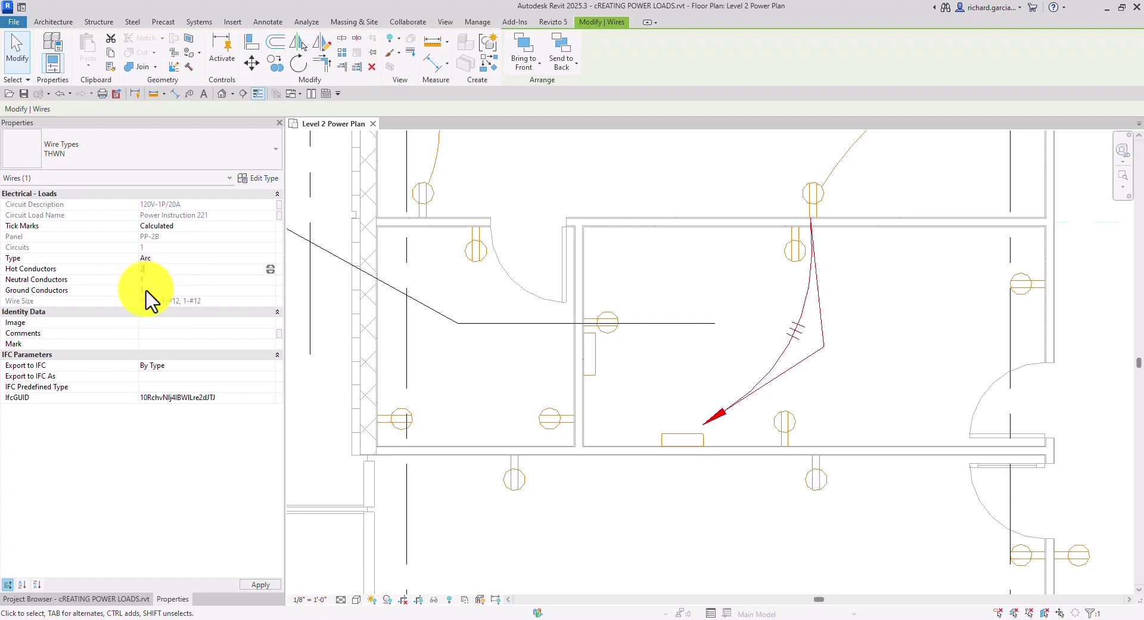
{"action": "left_click", "coordinate": [256, 585]}
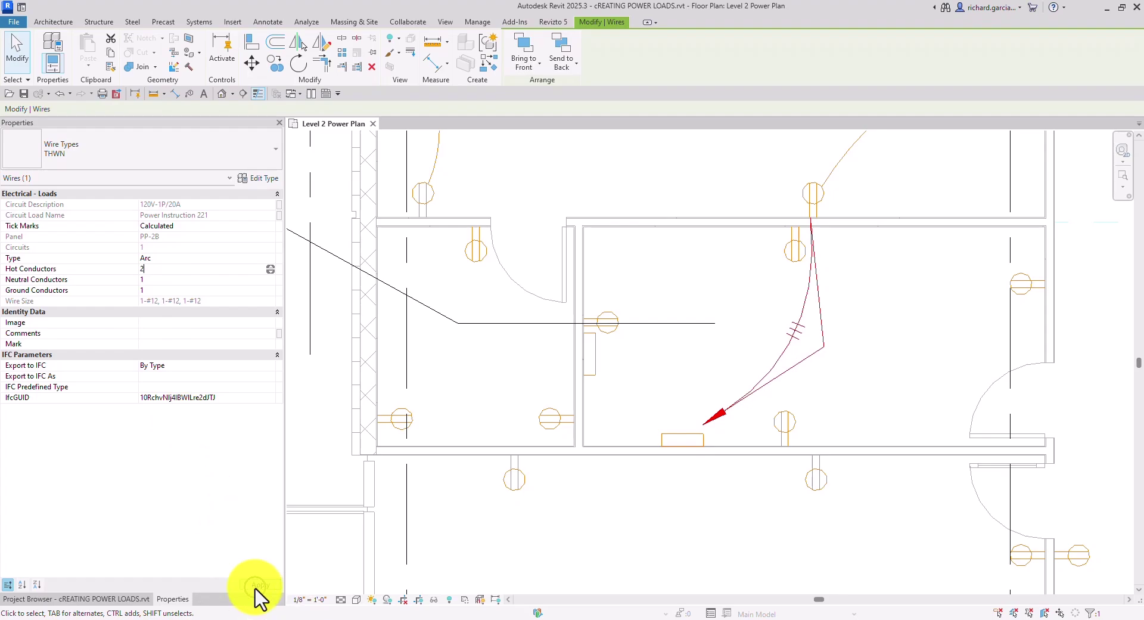
{"action": "scroll", "coordinate": [799, 331], "scroll_direction": "up", "scroll_amount": 3}
{"action": "scroll", "coordinate": [799, 332], "scroll_direction": "up", "scroll_amount": 4}
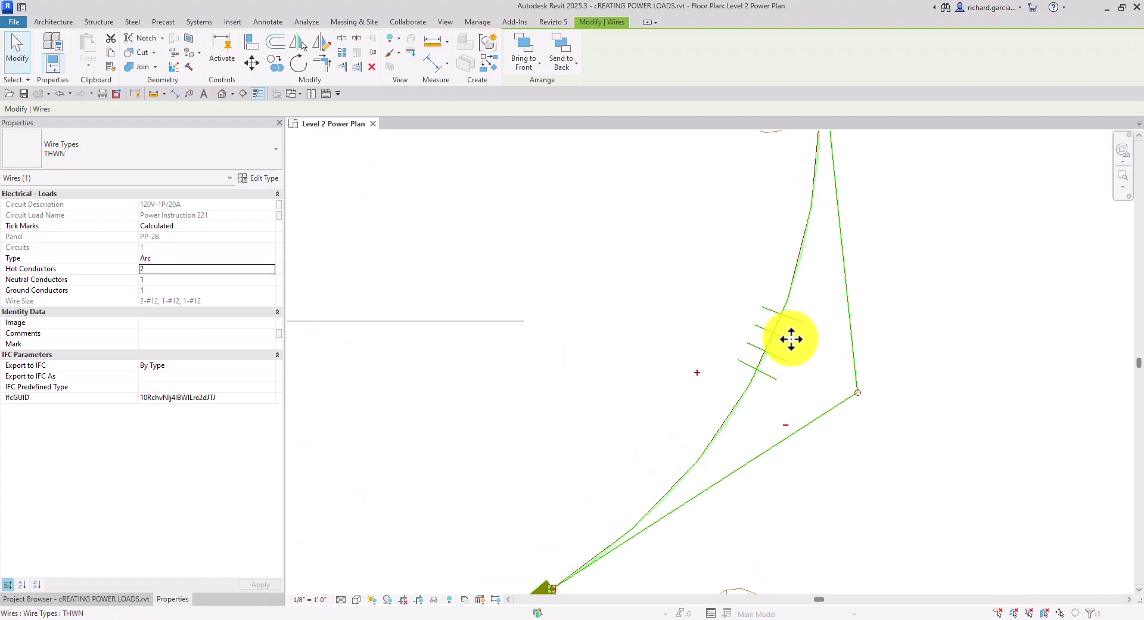
{"action": "left_click", "coordinate": [18, 63]}
{"action": "scroll", "coordinate": [902, 265], "scroll_direction": "down", "scroll_amount": 2}
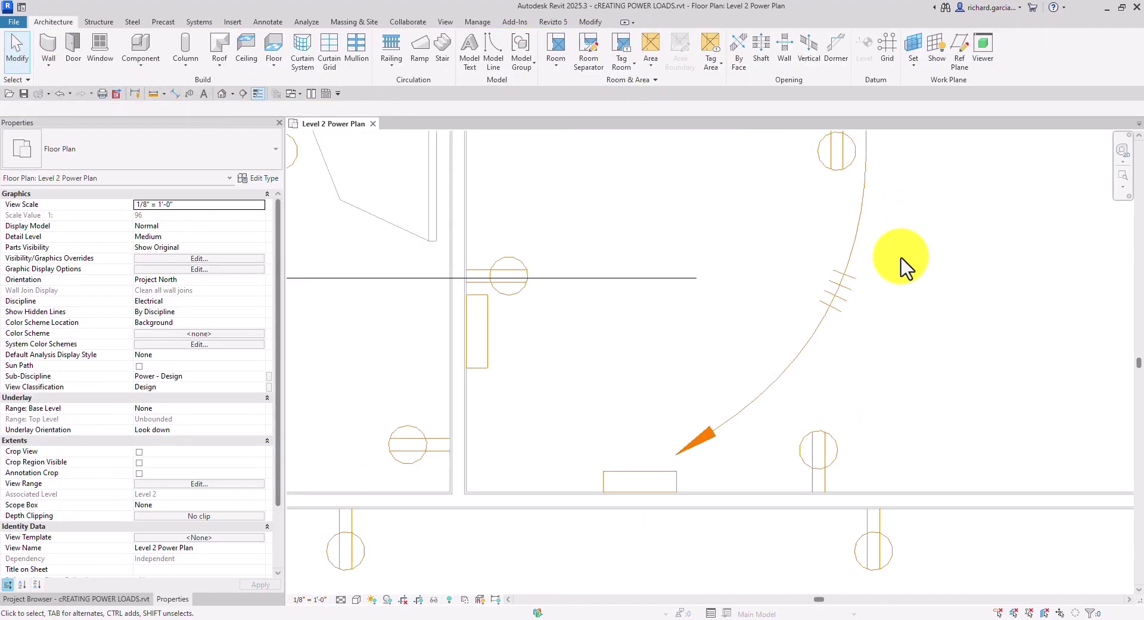
Try adding a hot conductor directly on the home run wire, and reduce the hot conductors to 1
{"action": "left_click", "coordinate": [849, 253]}
{"action": "middle_click_drag", "start_coordinate": [940, 306], "coordinate": [891, 328]}
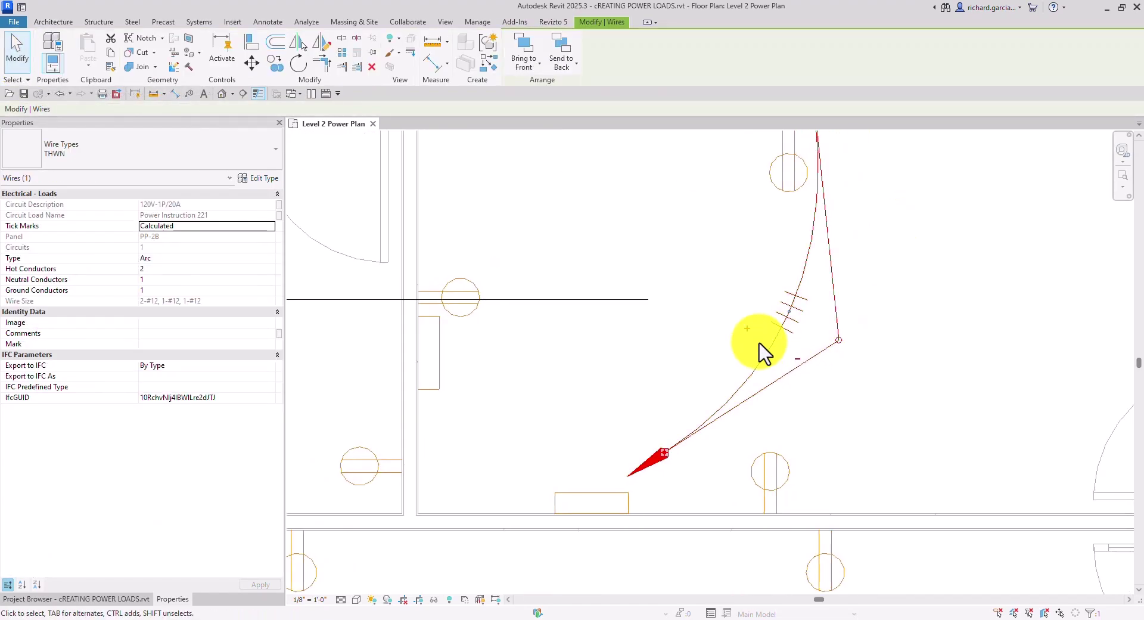
{"action": "left_click", "coordinate": [747, 328]}
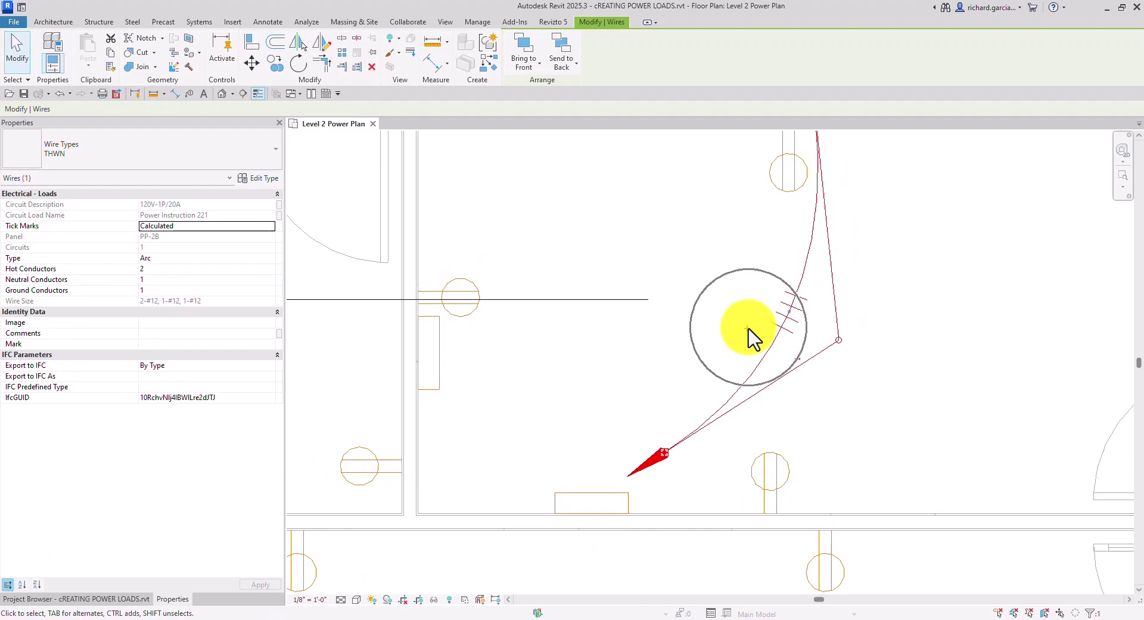
{"action": "left_click", "coordinate": [798, 360]}
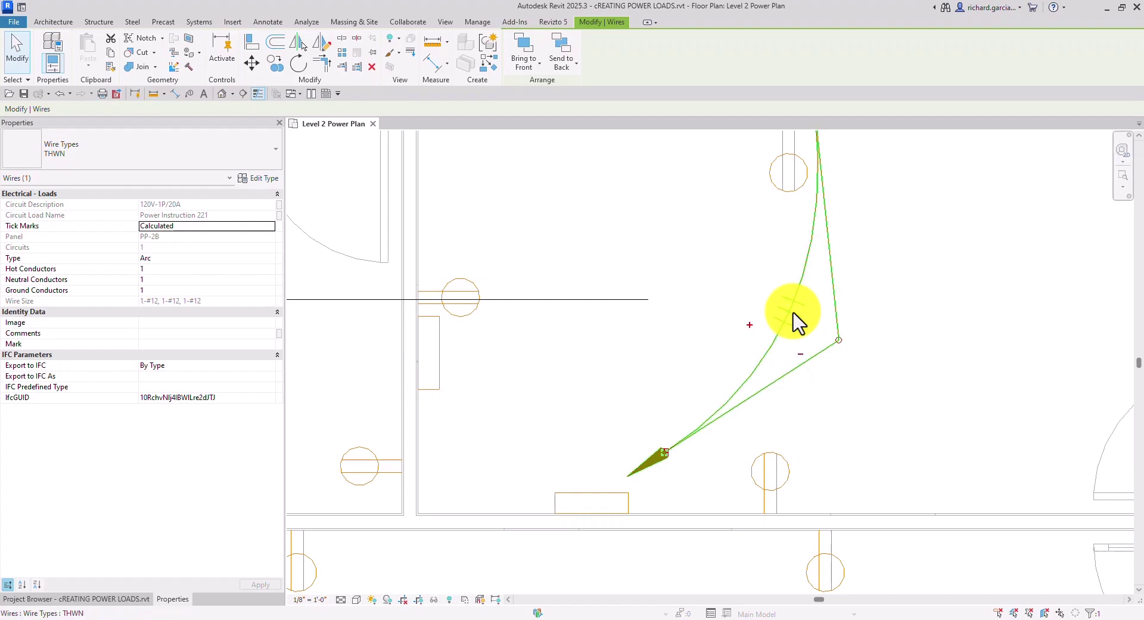
{"action": "left_click", "coordinate": [157, 278]}
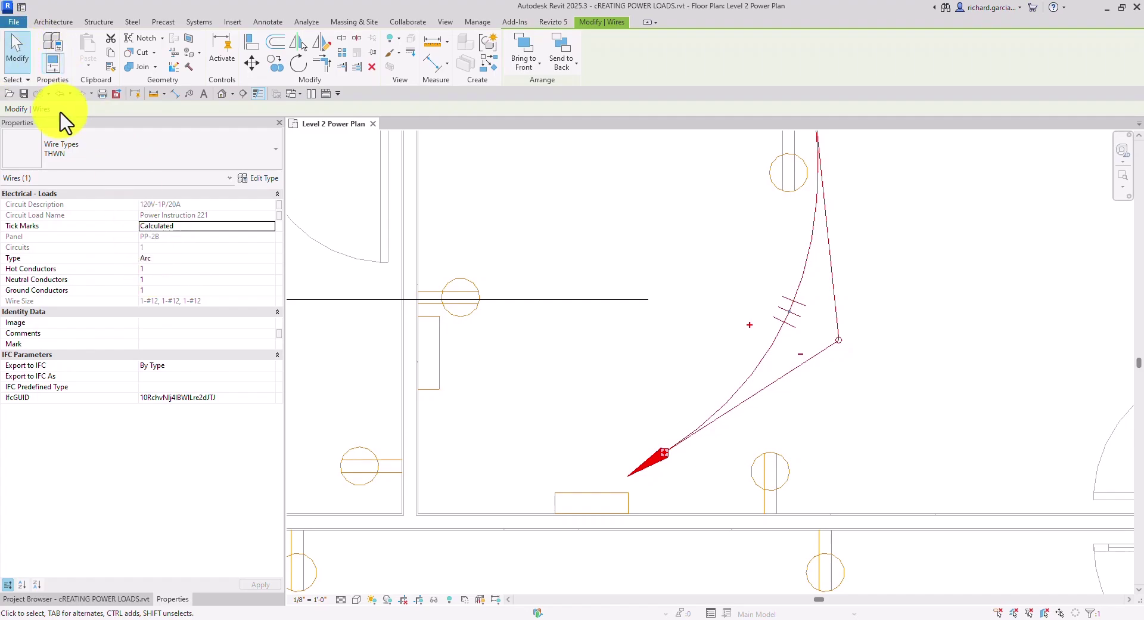
{"action": "left_click", "coordinate": [21, 59]}
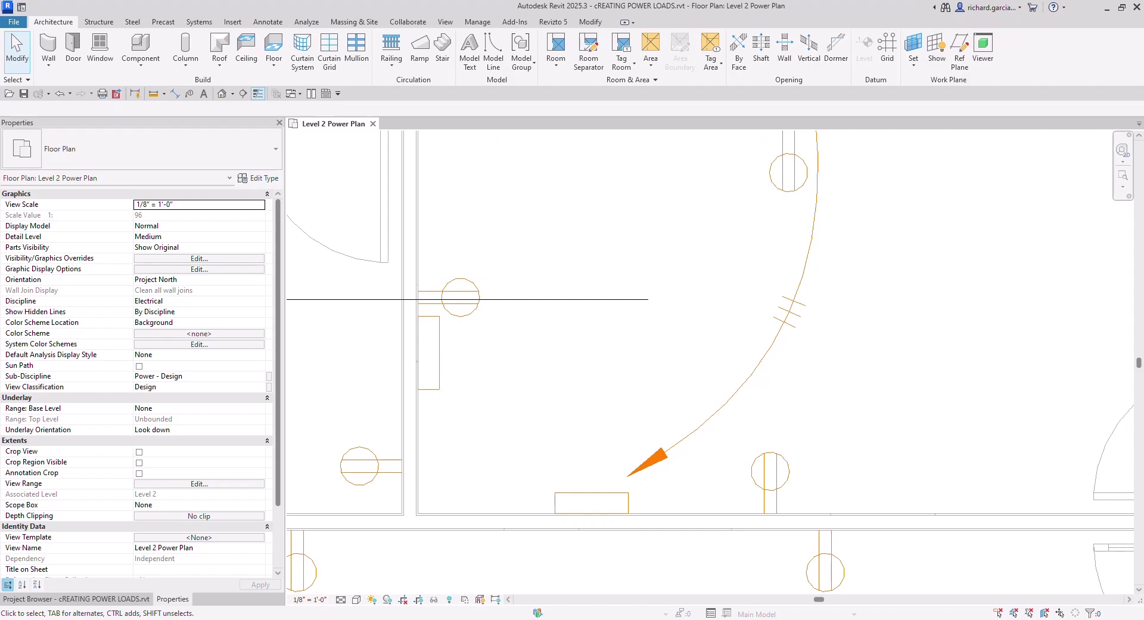
Examine the Hot Wire Tick Mark options in the electrical wiring settings and close the settings without changes
{"action": "scroll", "coordinate": [744, 316], "scroll_direction": "down", "scroll_amount": 2}
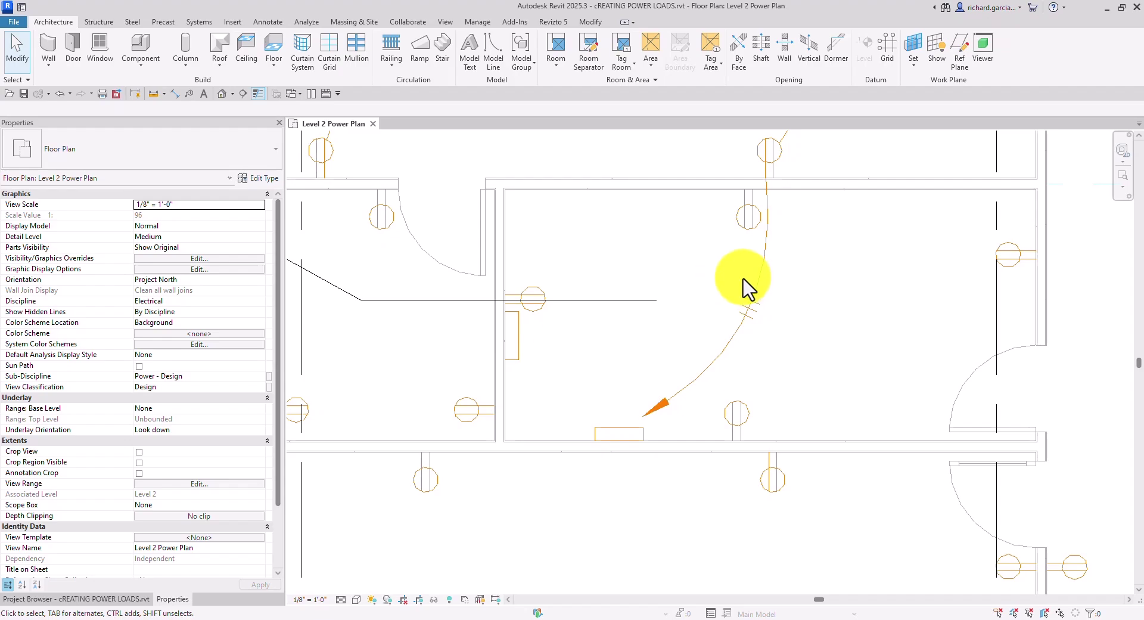
{"action": "left_click", "coordinate": [198, 22]}
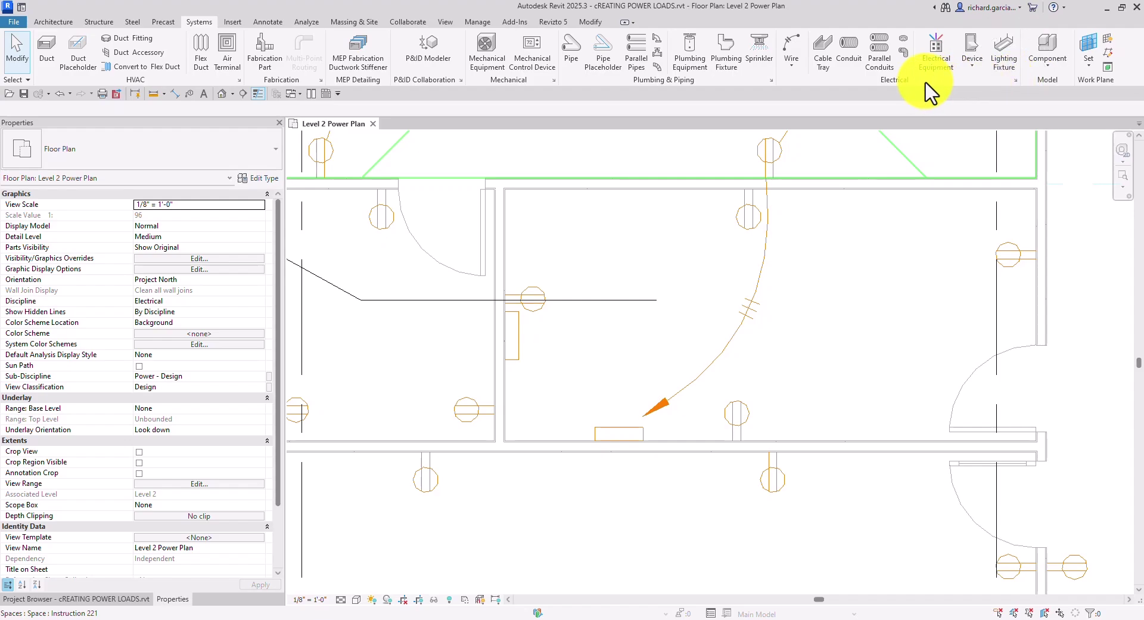
{"action": "left_click", "coordinate": [1017, 83]}
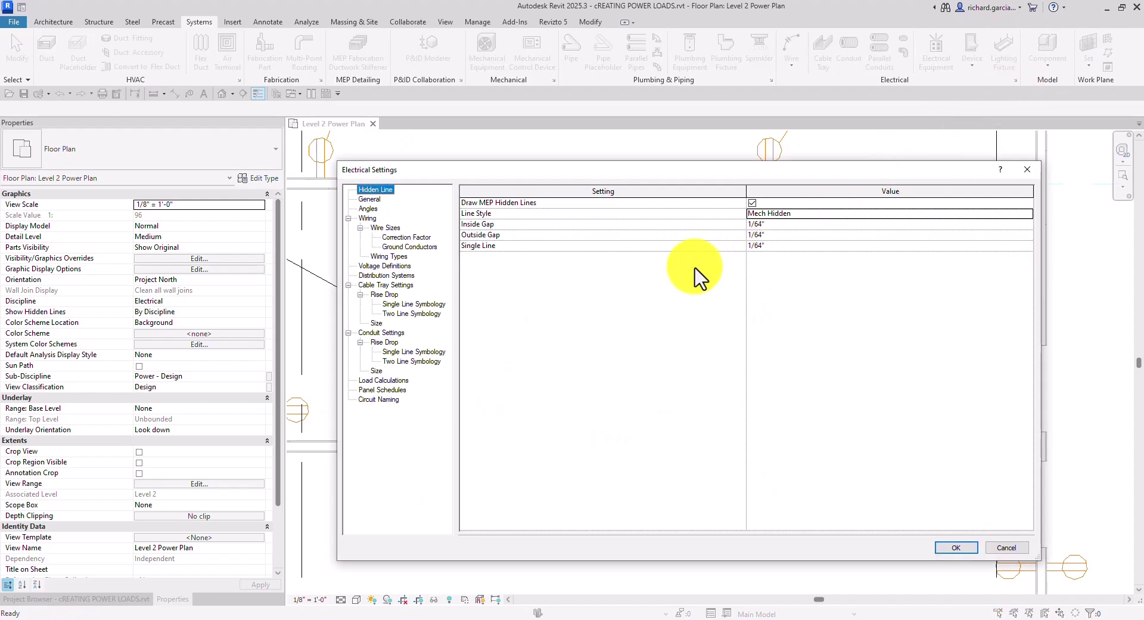
{"action": "left_click", "coordinate": [367, 219]}
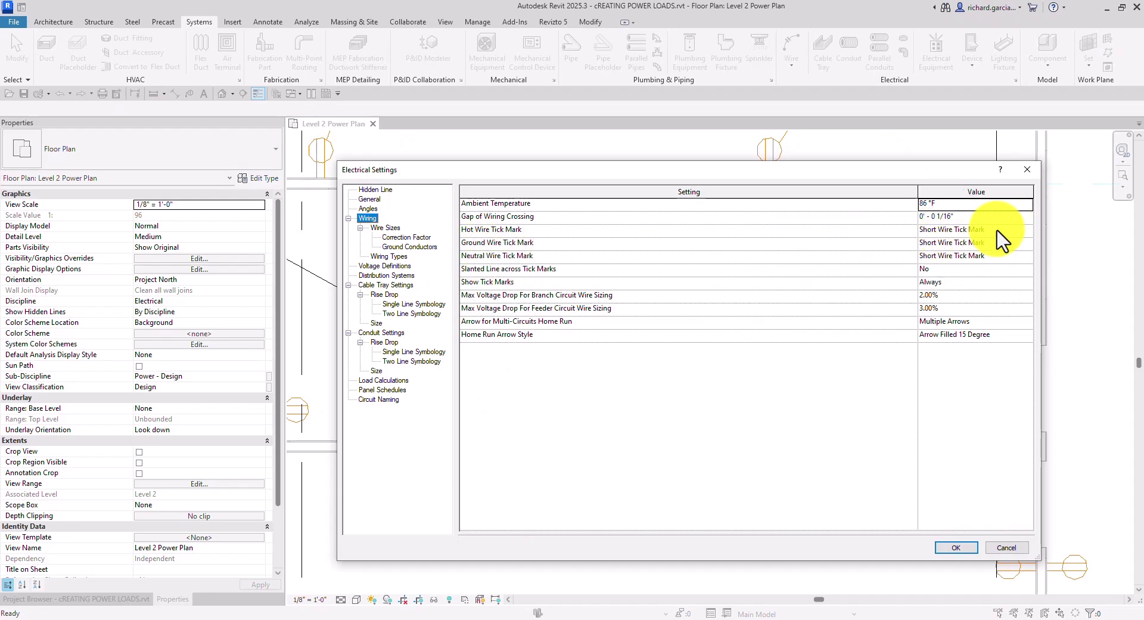
{"action": "left_click", "coordinate": [1027, 231]}
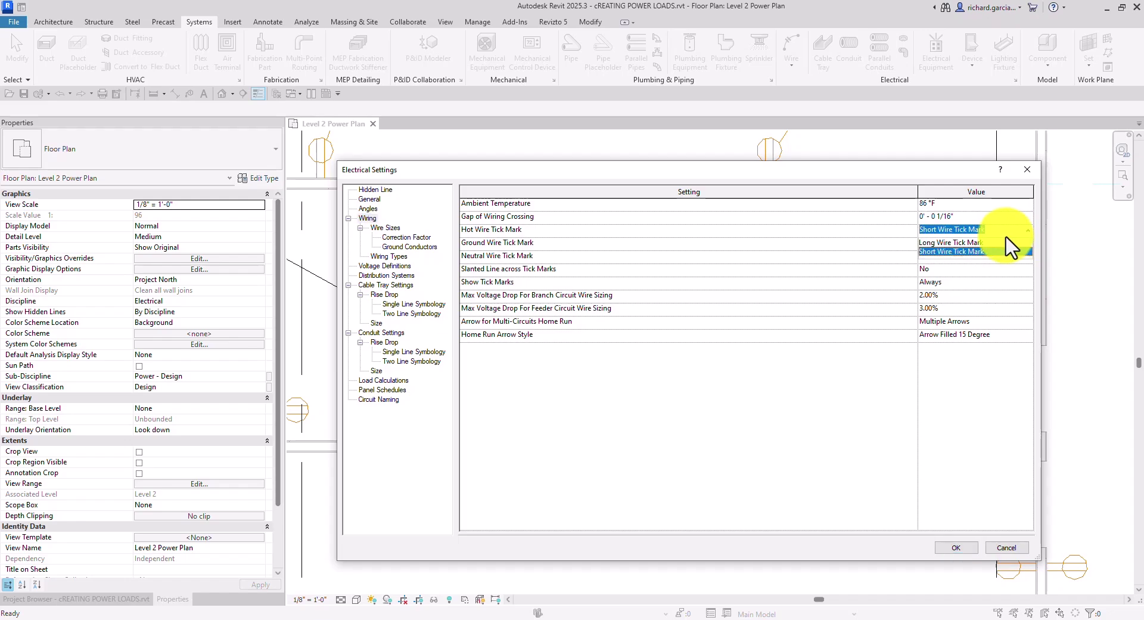
{"action": "left_click", "coordinate": [1027, 231]}
{"action": "left_click", "coordinate": [1028, 231]}
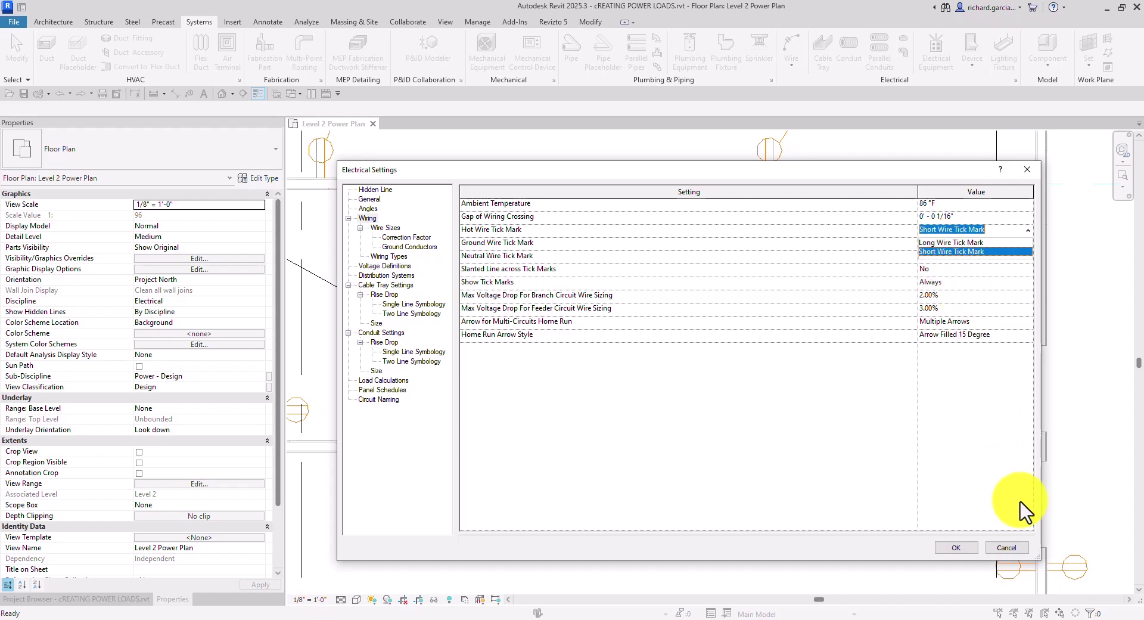
{"action": "left_click", "coordinate": [1013, 548]}
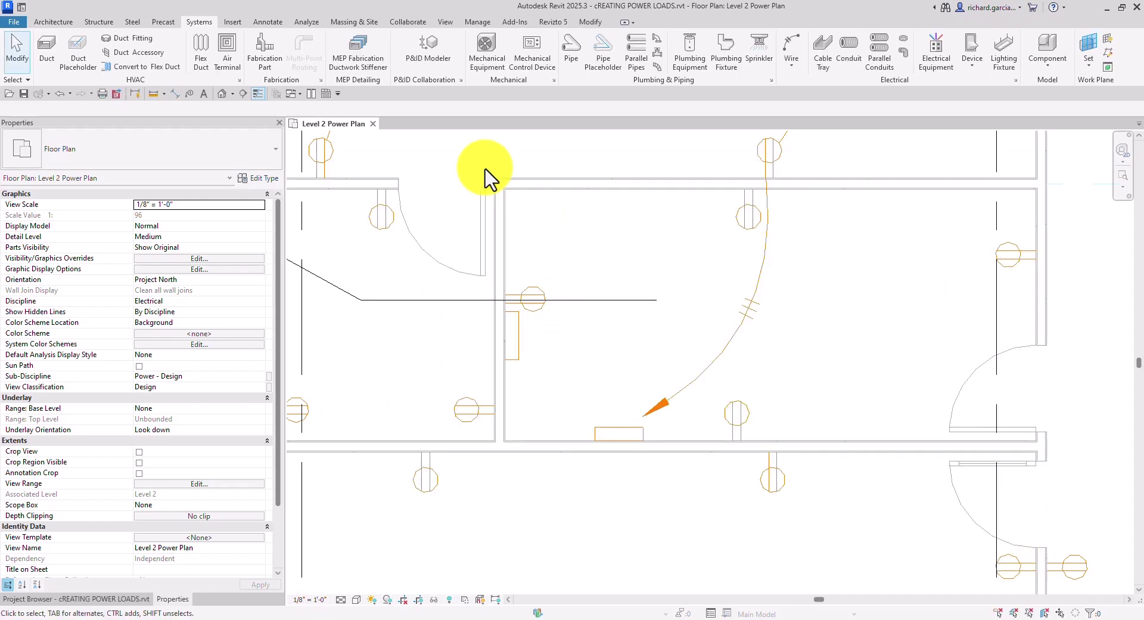
Search the Autodesk family library for HOOK WIRE and load the Hook Wire Tick Mark family from Annotations/Electrical/TickMarks
{"action": "left_click", "coordinate": [231, 22]}
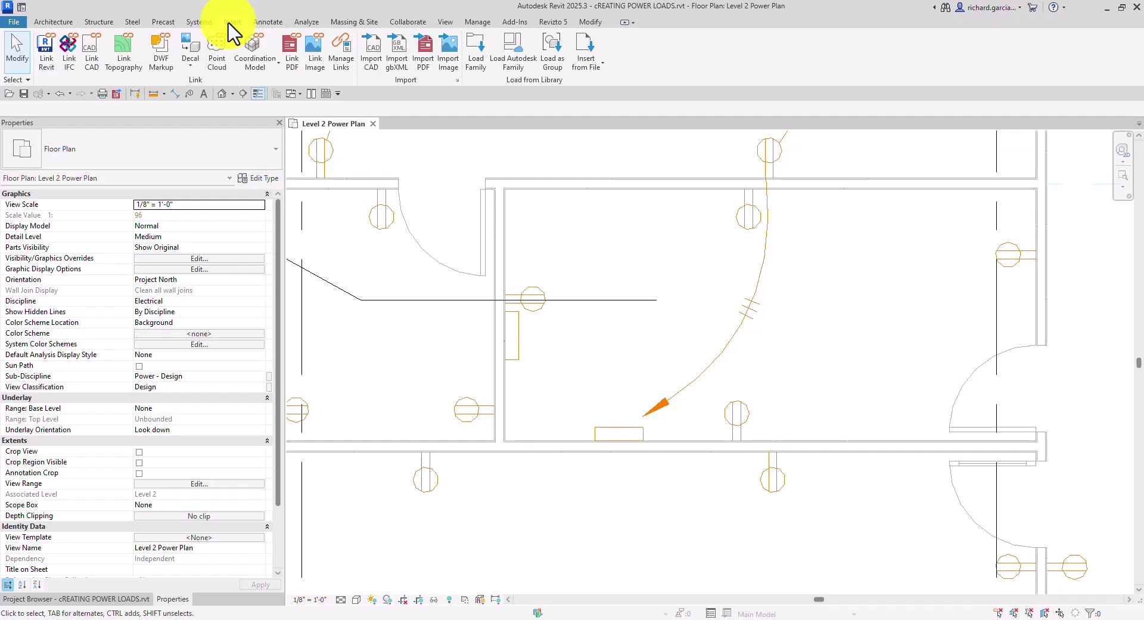
{"action": "left_click", "coordinate": [513, 60]}
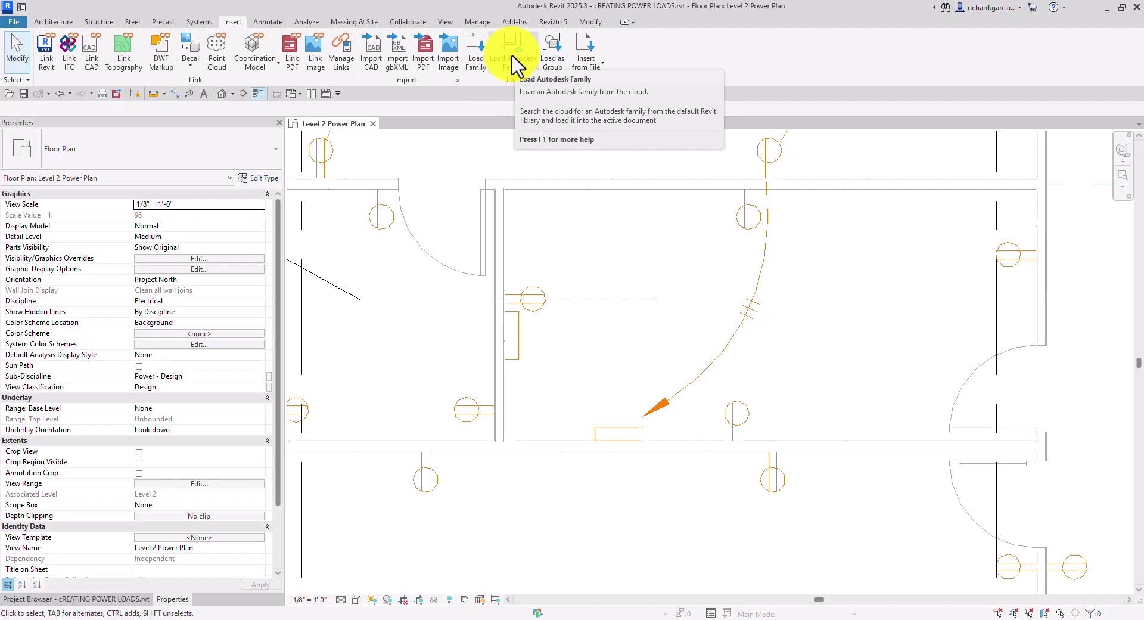
{"action": "left_click", "coordinate": [514, 60]}
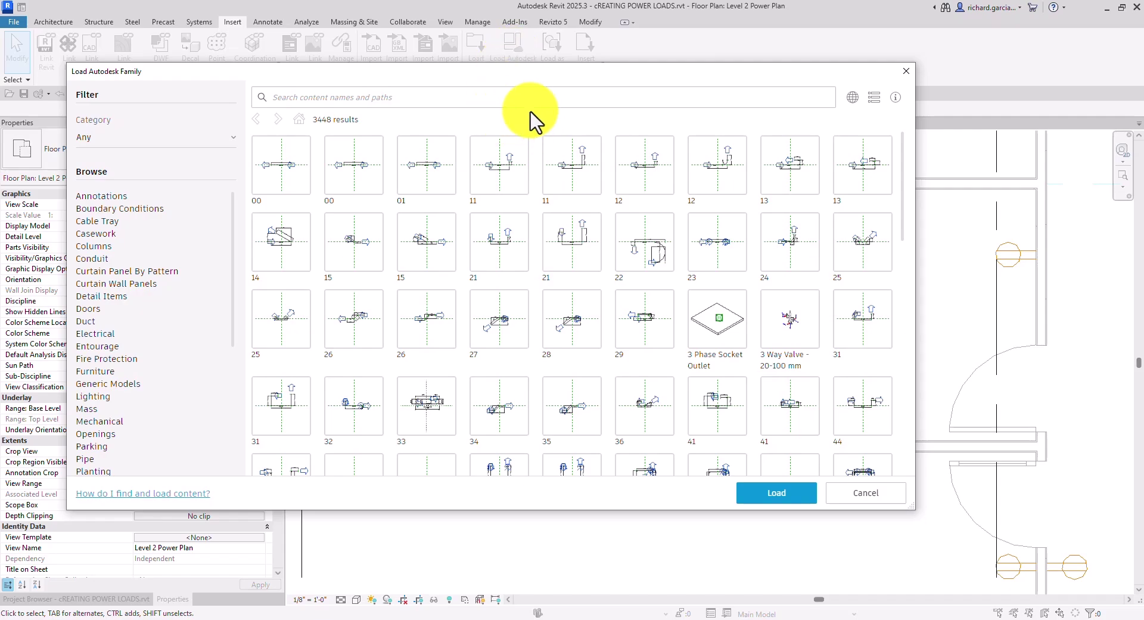
{"action": "left_click", "coordinate": [320, 96]}
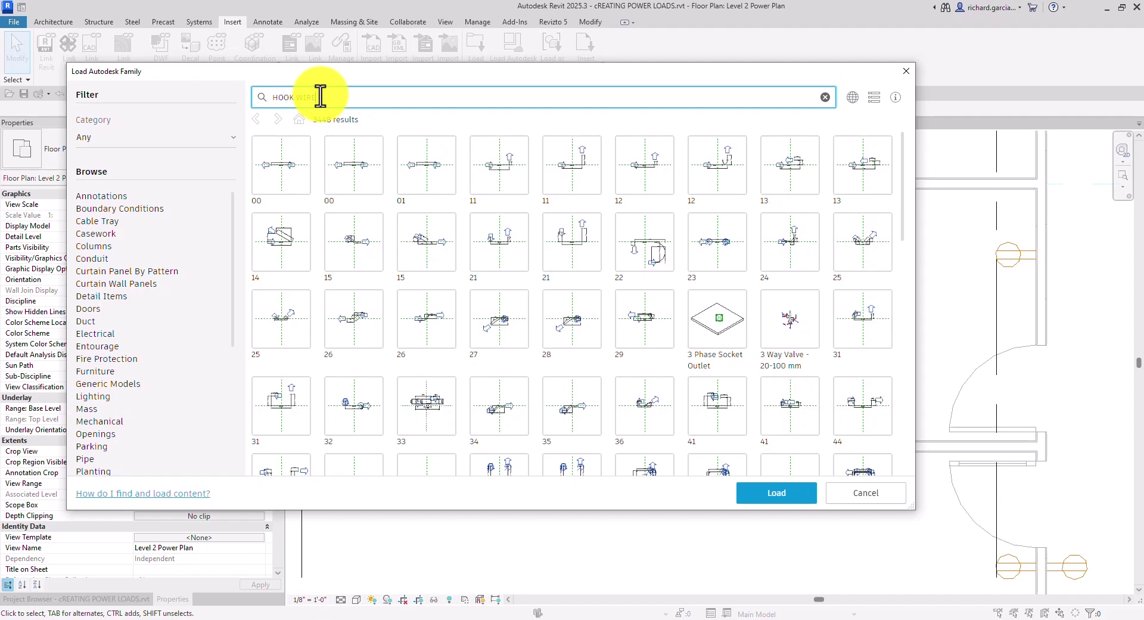
{"action": "key", "text": "Return"}
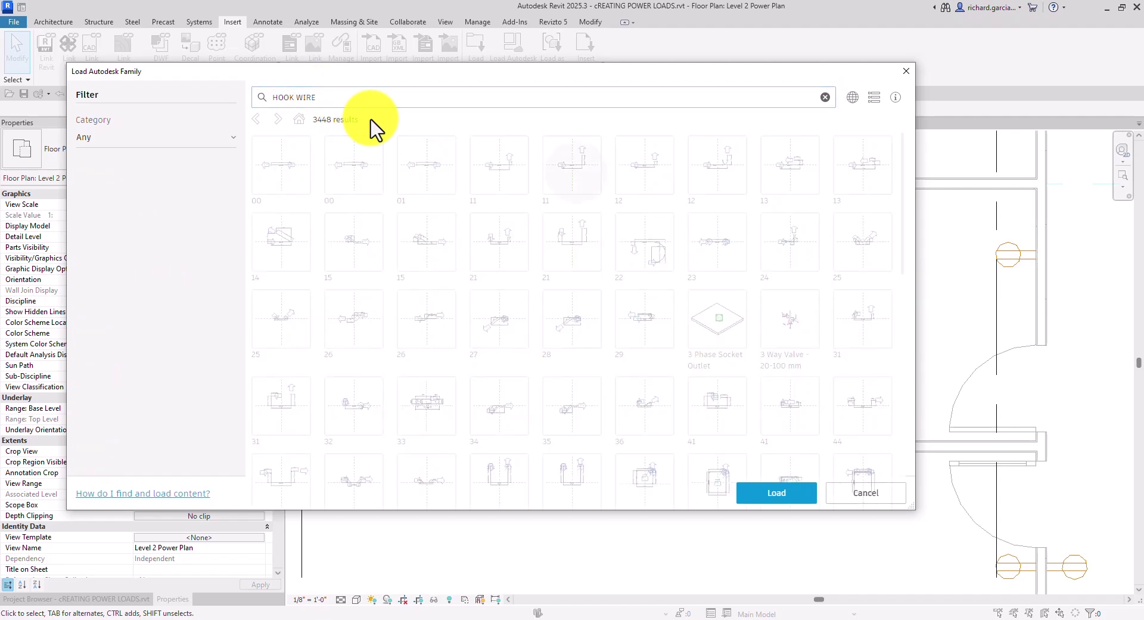
{"action": "left_click", "coordinate": [271, 193]}
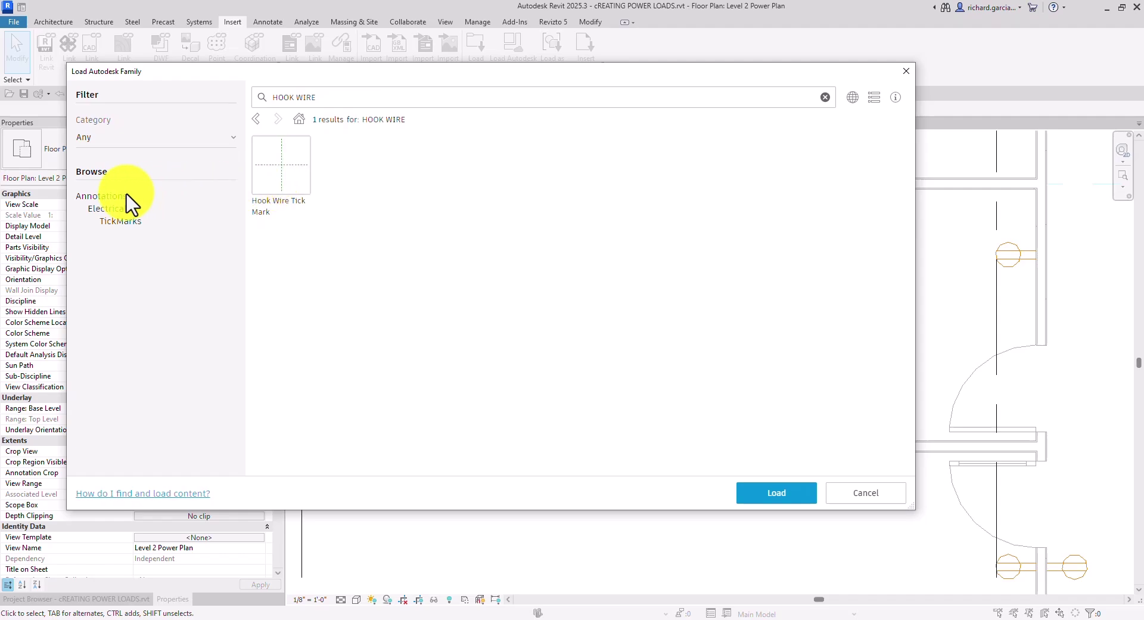
{"action": "left_click", "coordinate": [112, 197]}
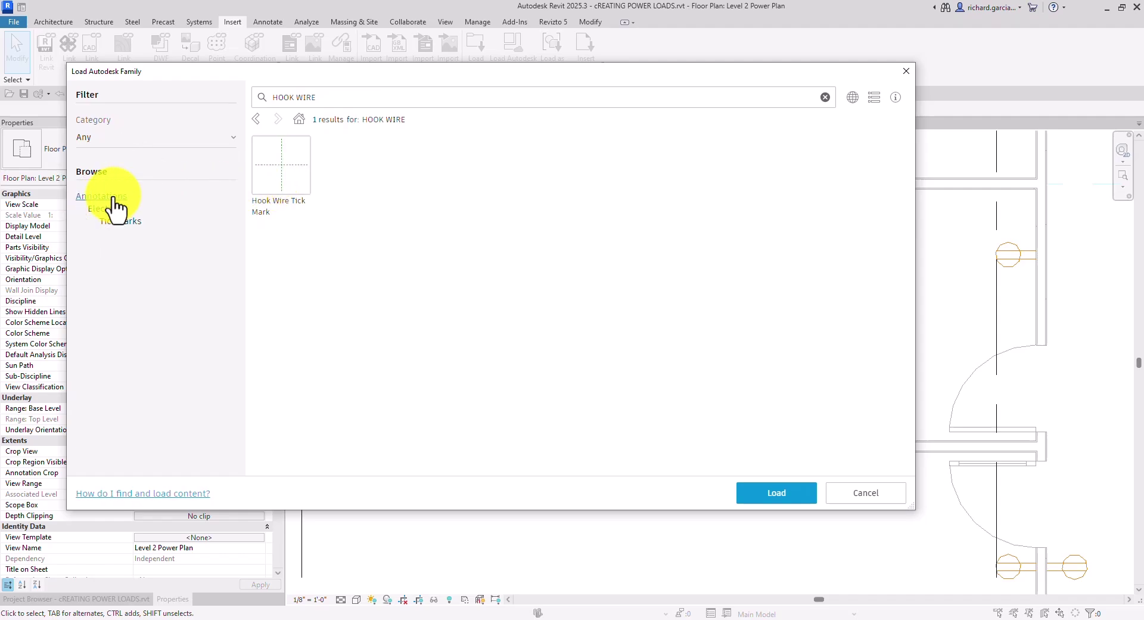
{"action": "left_click", "coordinate": [122, 221]}
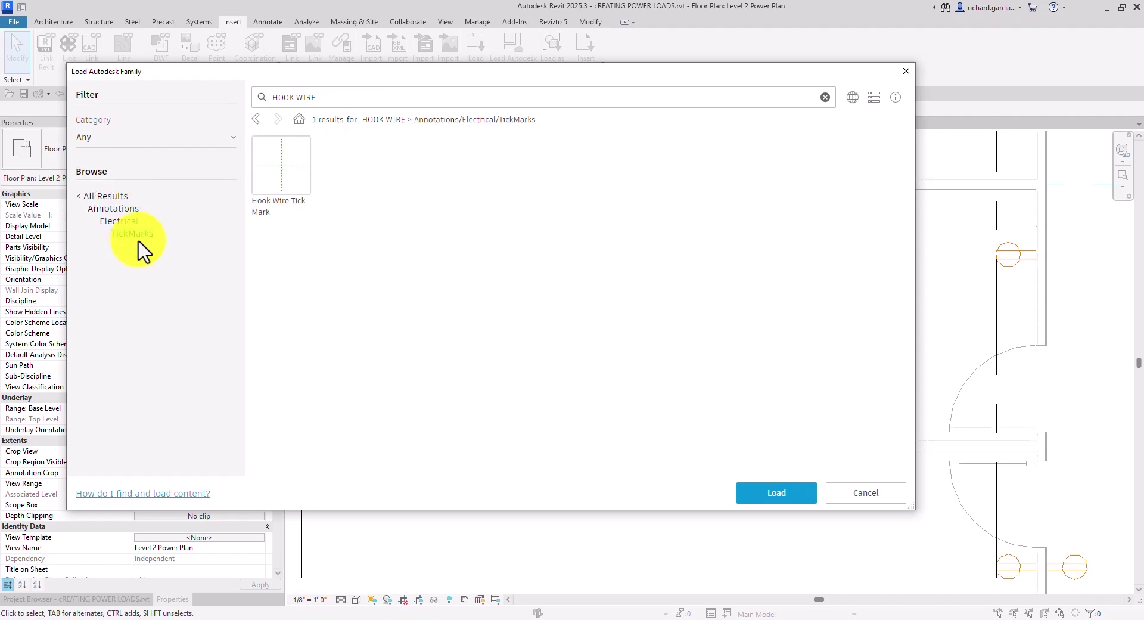
{"action": "left_click", "coordinate": [299, 171]}
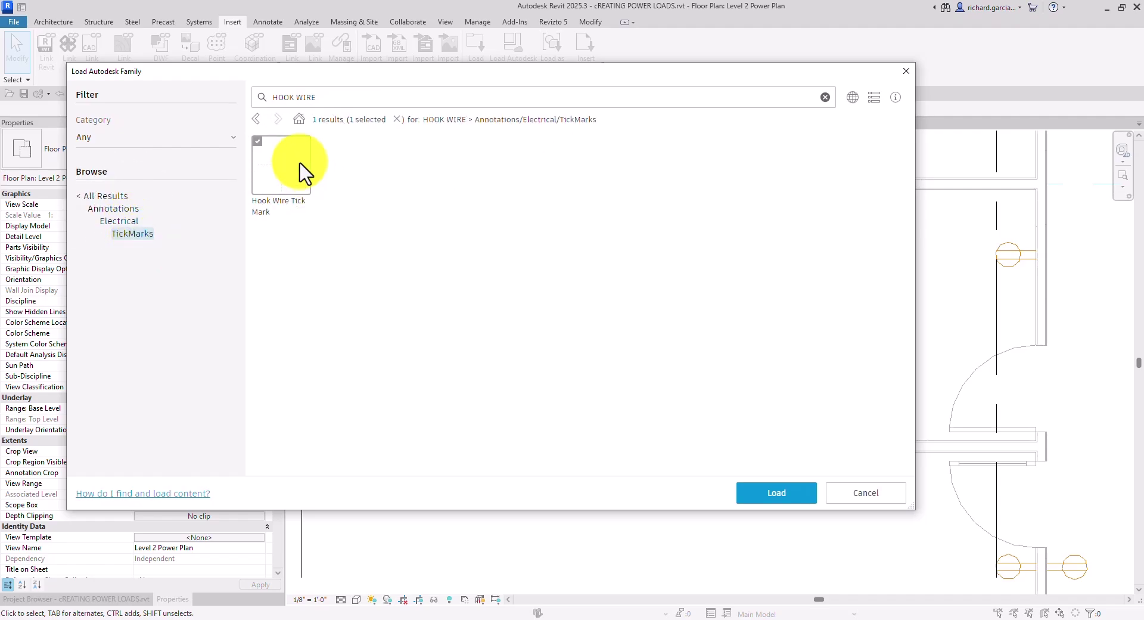
{"action": "left_click", "coordinate": [770, 502]}
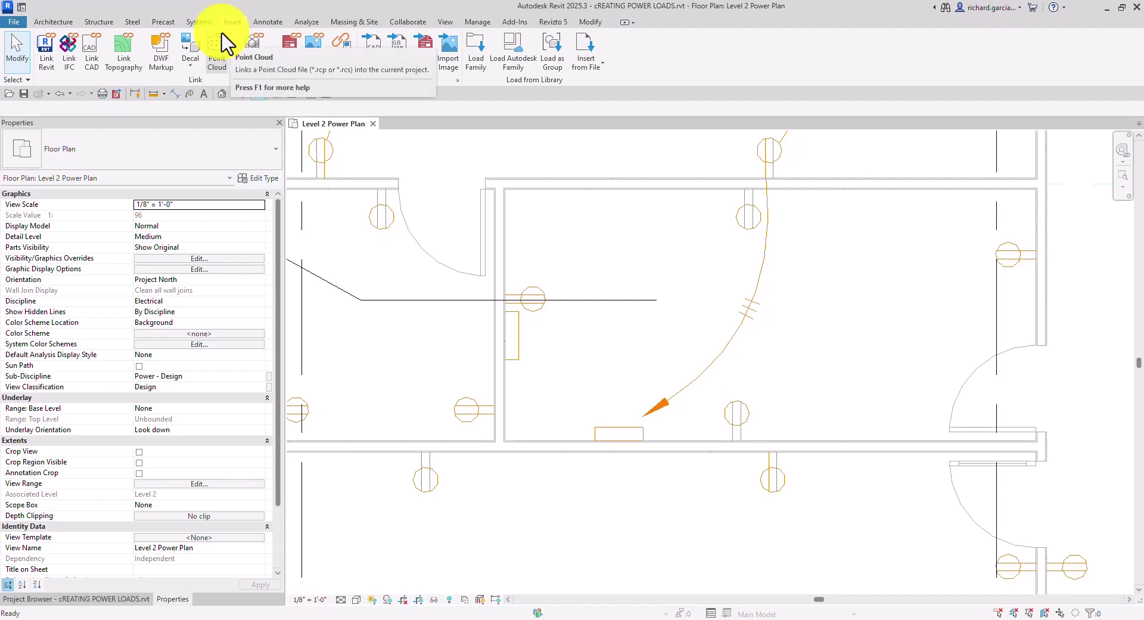
Set the Ground Wire Tick Mark to Hook Wire Tick Mark in the electrical wiring settings
{"action": "key", "text": "e"}
{"action": "key", "text": "s"}
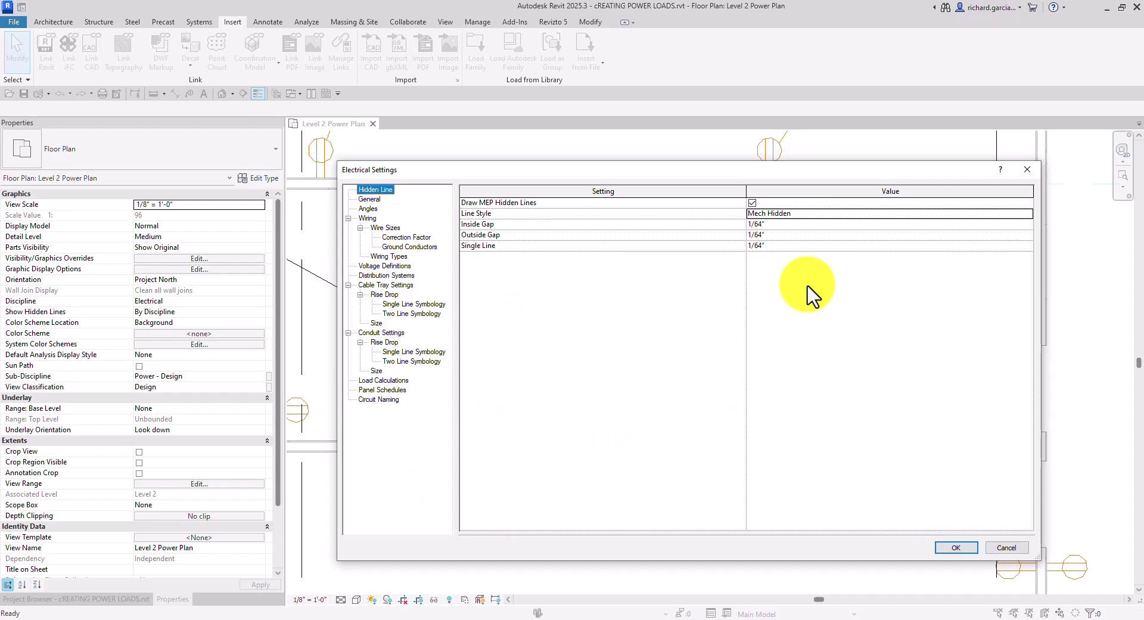
{"action": "left_click", "coordinate": [376, 228]}
{"action": "left_click", "coordinate": [367, 218]}
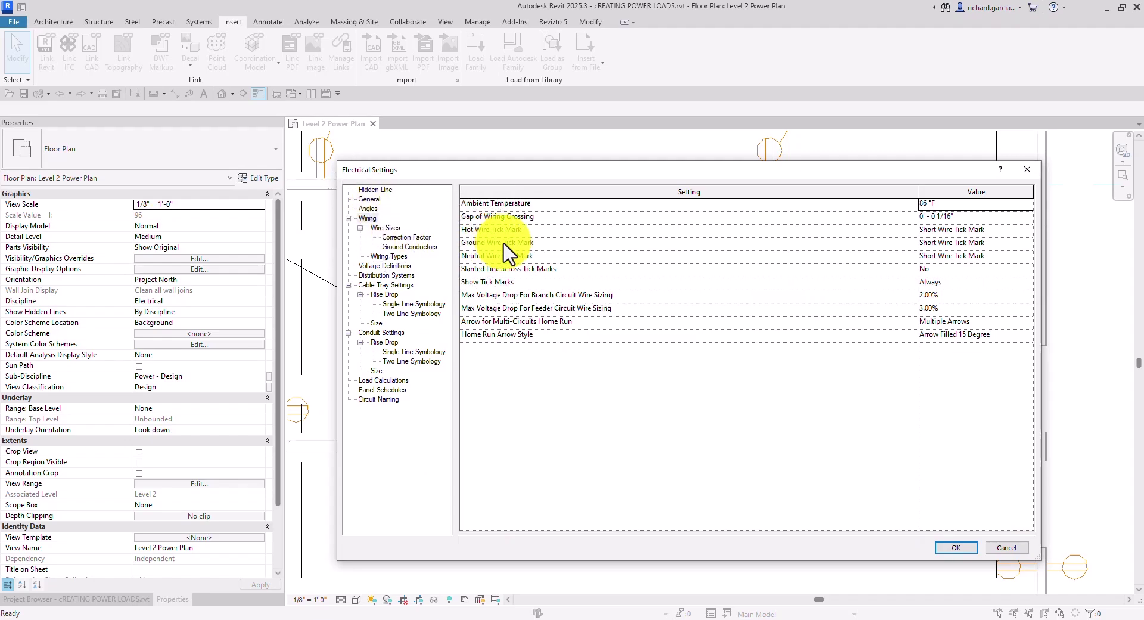
{"action": "left_click", "coordinate": [999, 244]}
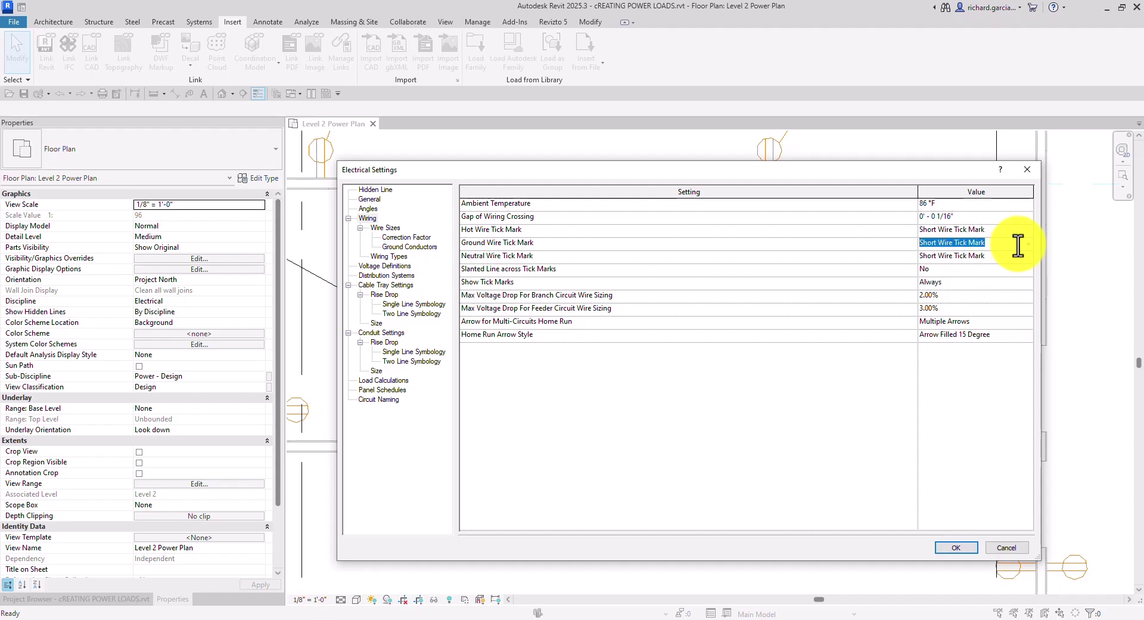
{"action": "left_click", "coordinate": [1028, 245]}
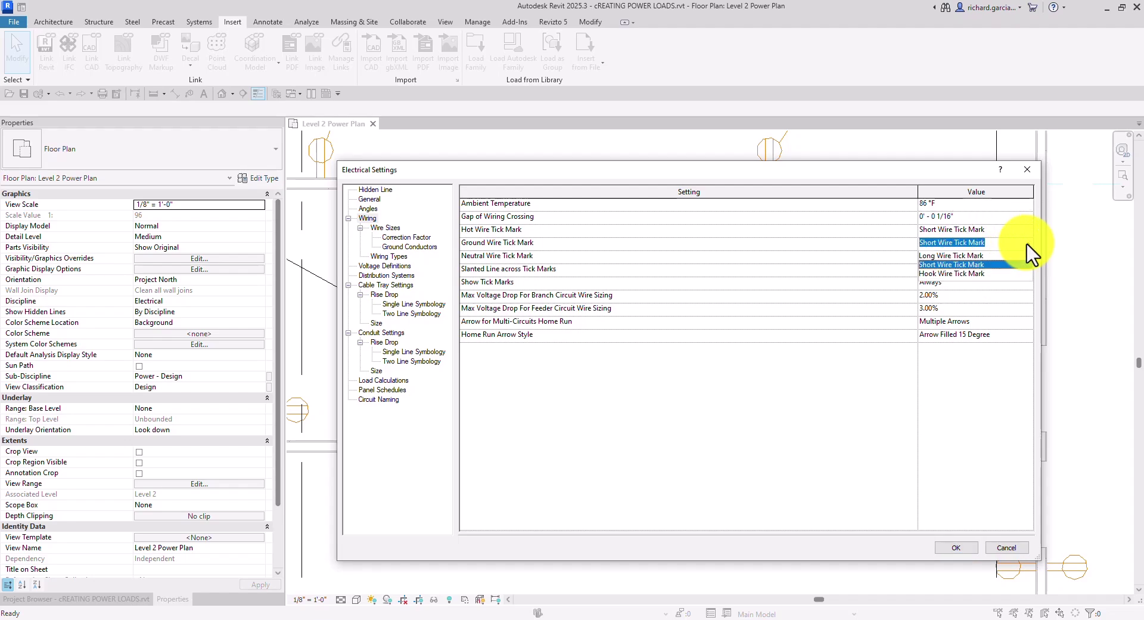
{"action": "left_click", "coordinate": [943, 275]}
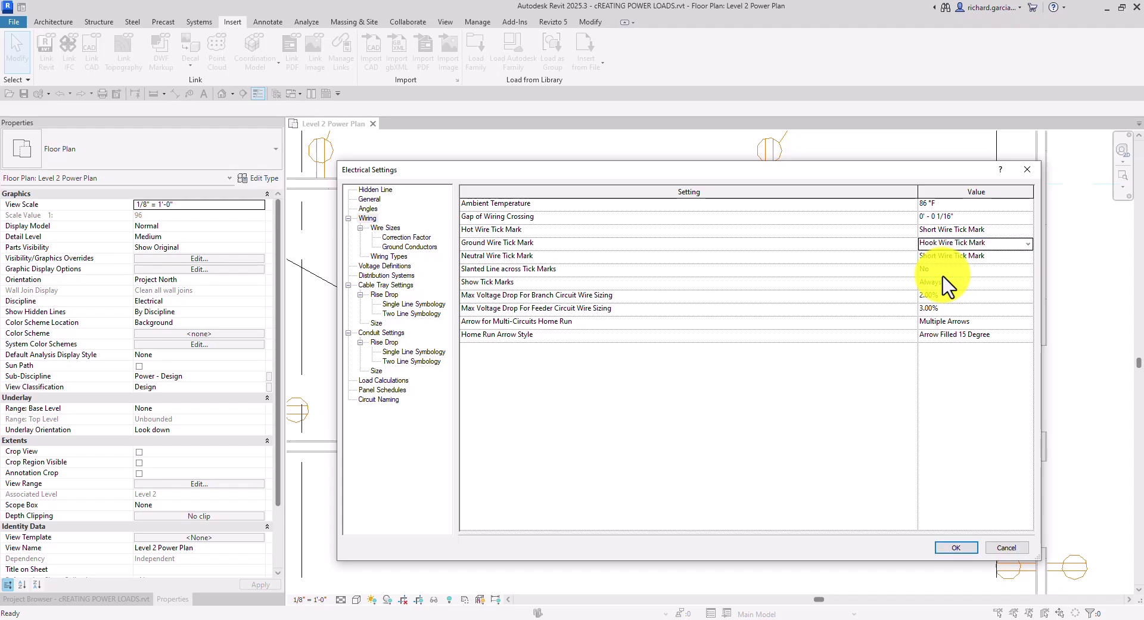
Set the Neutral Wire Tick Mark to Long Wire Tick Mark and apply the electrical settings
{"action": "left_click", "coordinate": [970, 256]}
{"action": "left_click", "coordinate": [1028, 257]}
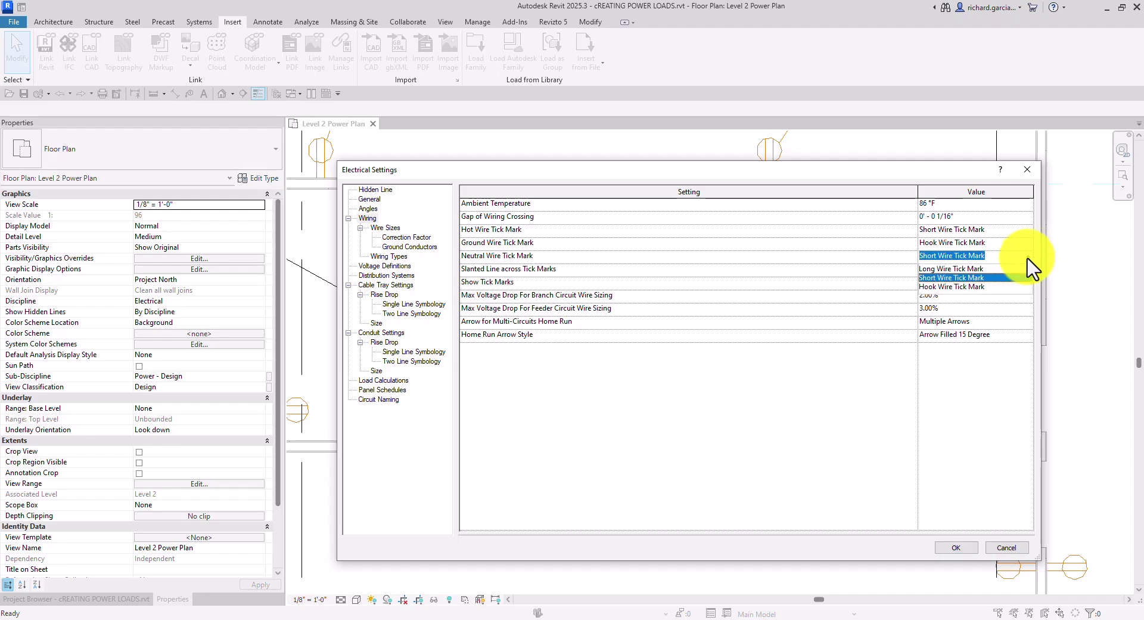
{"action": "left_click", "coordinate": [941, 269]}
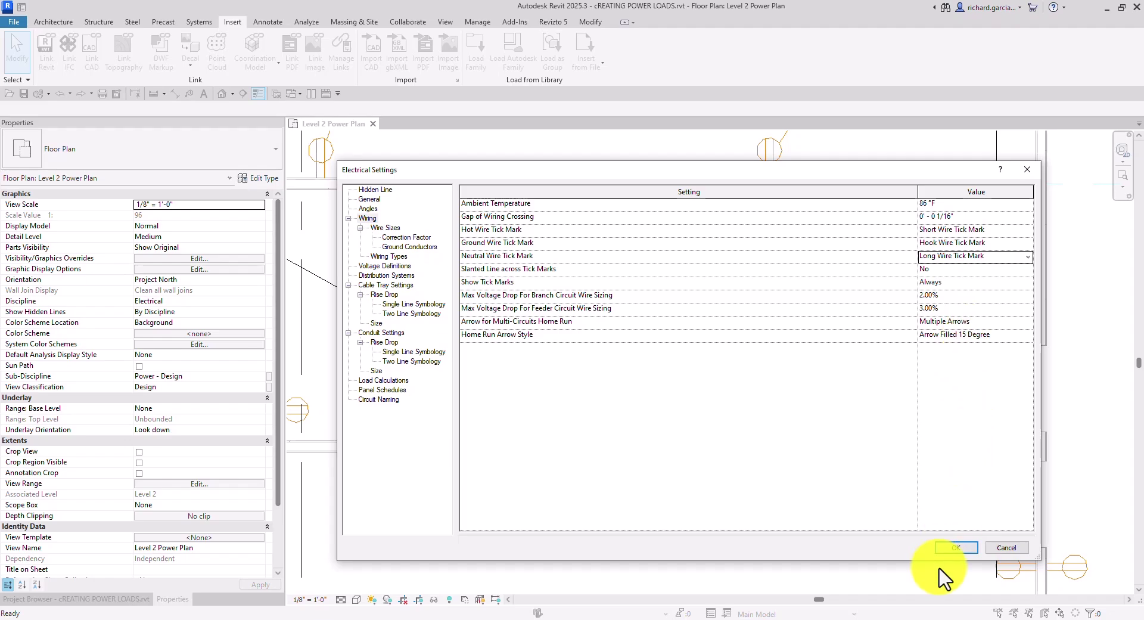
{"action": "left_click", "coordinate": [953, 548]}
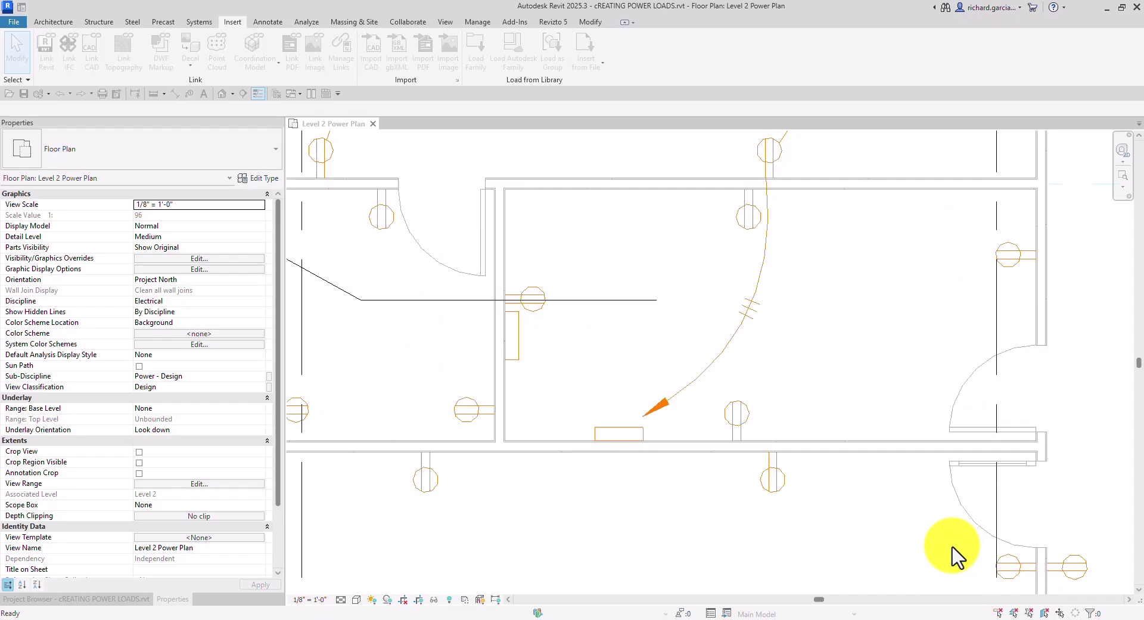
Examine the tick marks on the home run wire and the receptacle layout in Computer Lab 222
{"action": "scroll", "coordinate": [762, 304], "scroll_direction": "up", "scroll_amount": 3}
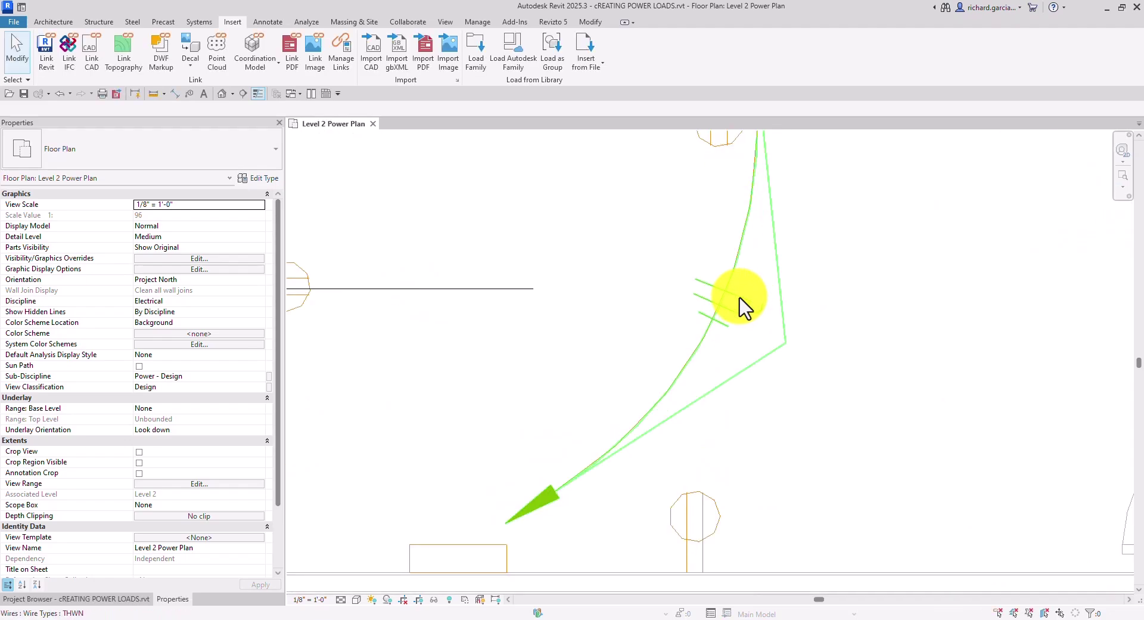
{"action": "scroll", "coordinate": [758, 299], "scroll_direction": "down", "scroll_amount": 5}
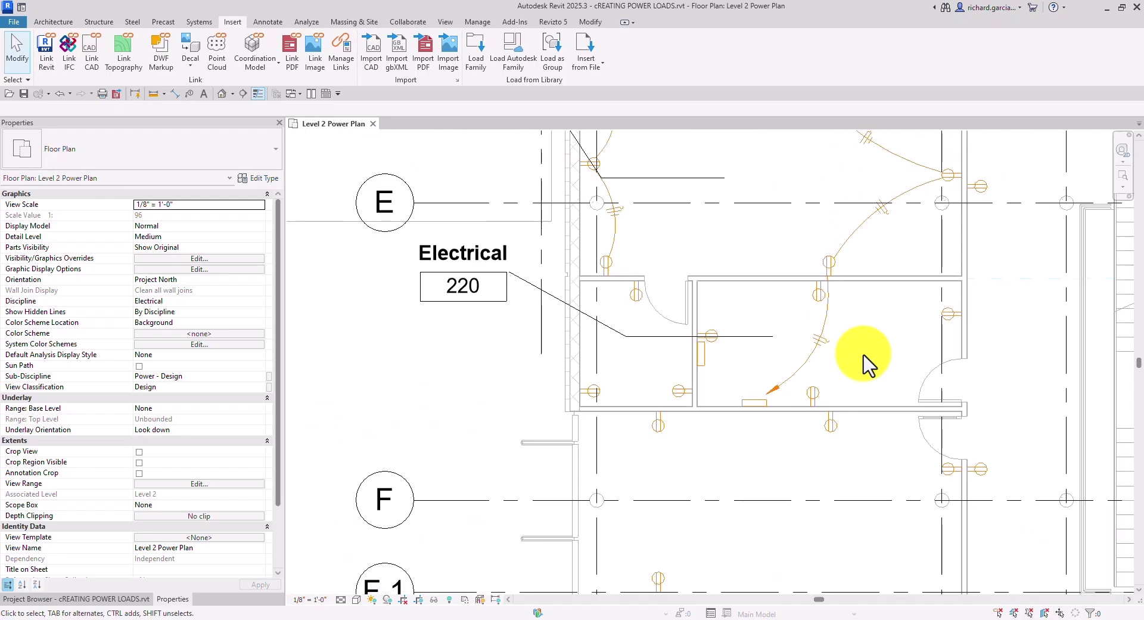
{"action": "scroll", "coordinate": [894, 273], "scroll_direction": "up", "scroll_amount": 5}
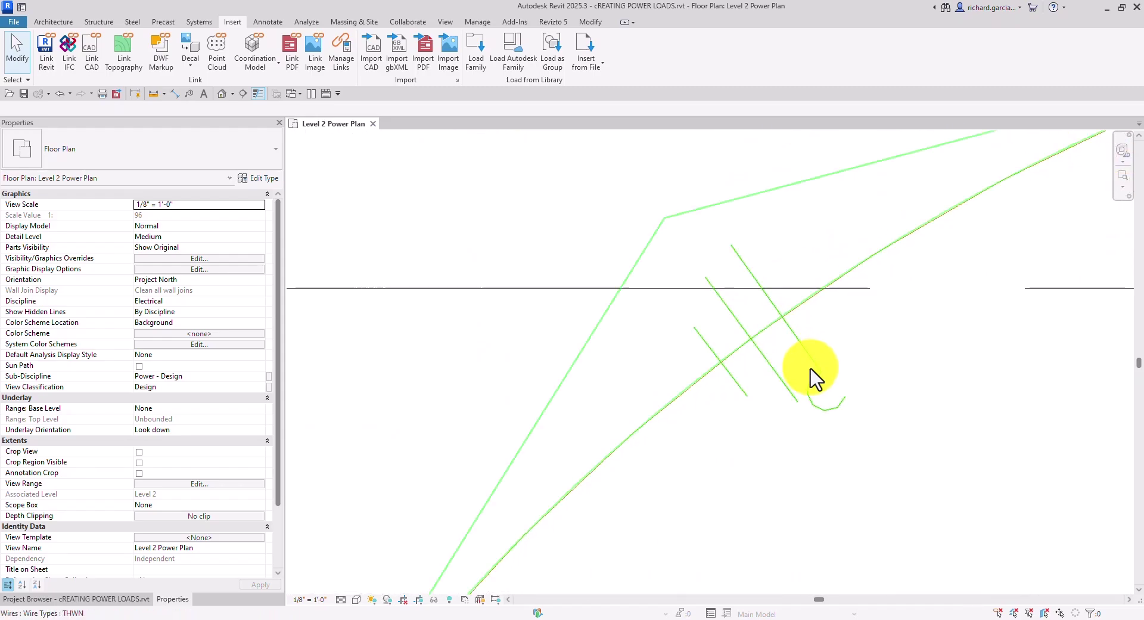
{"action": "scroll", "coordinate": [810, 374], "scroll_direction": "down", "scroll_amount": 5}
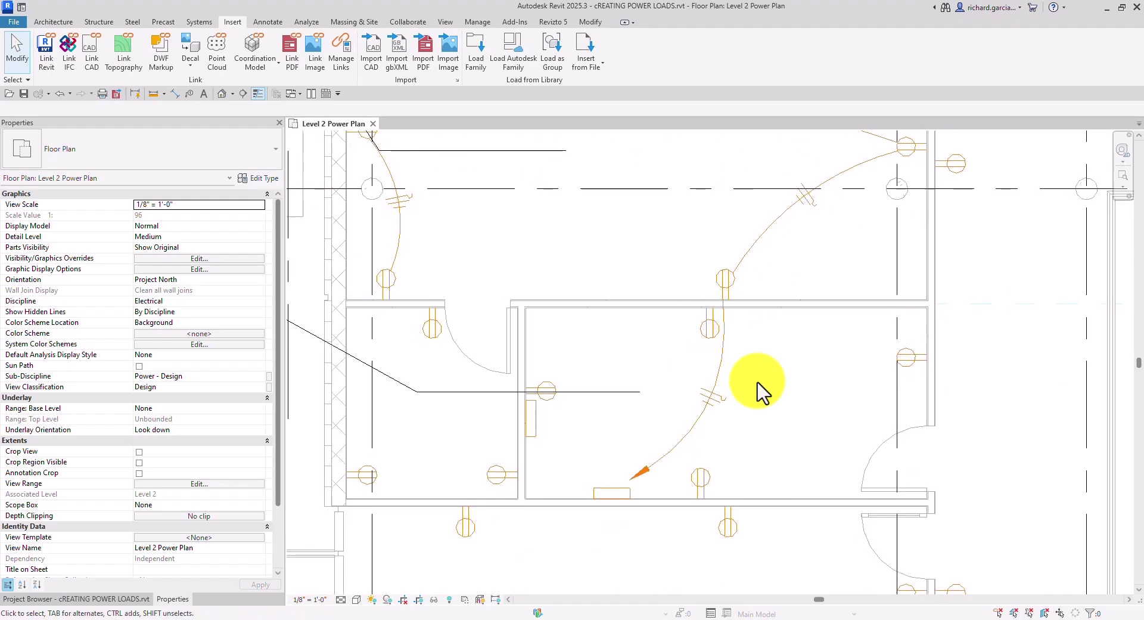
{"action": "scroll", "coordinate": [762, 394], "scroll_direction": "up", "scroll_amount": 2}
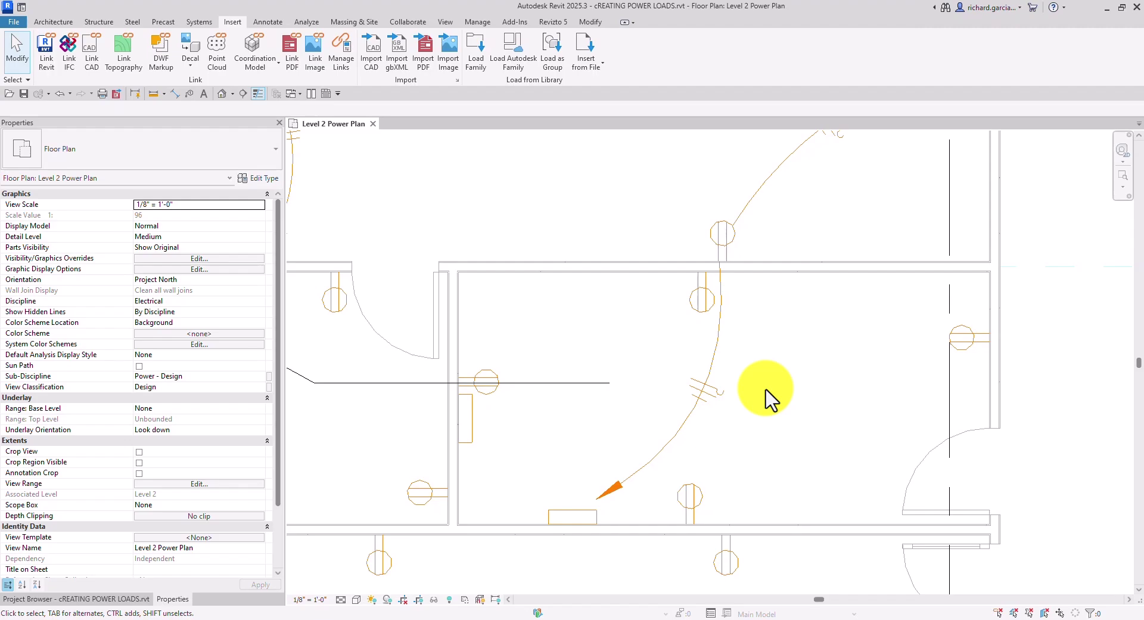
{"action": "scroll", "coordinate": [684, 359], "scroll_direction": "down", "scroll_amount": 5}
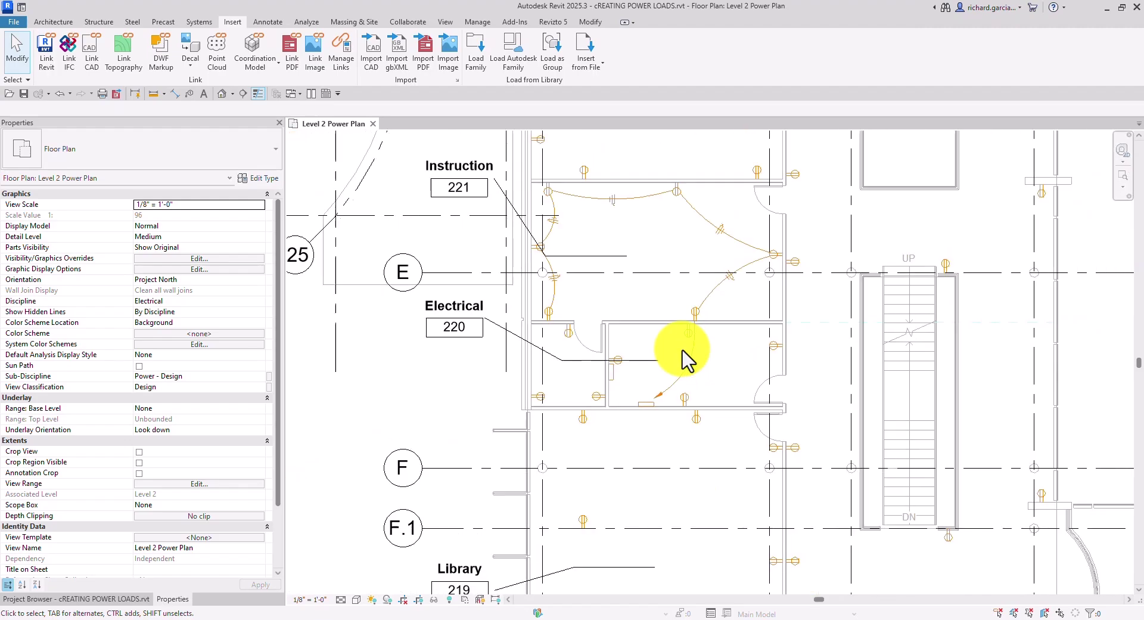
{"action": "scroll", "coordinate": [518, 402], "scroll_direction": "down", "scroll_amount": 3}
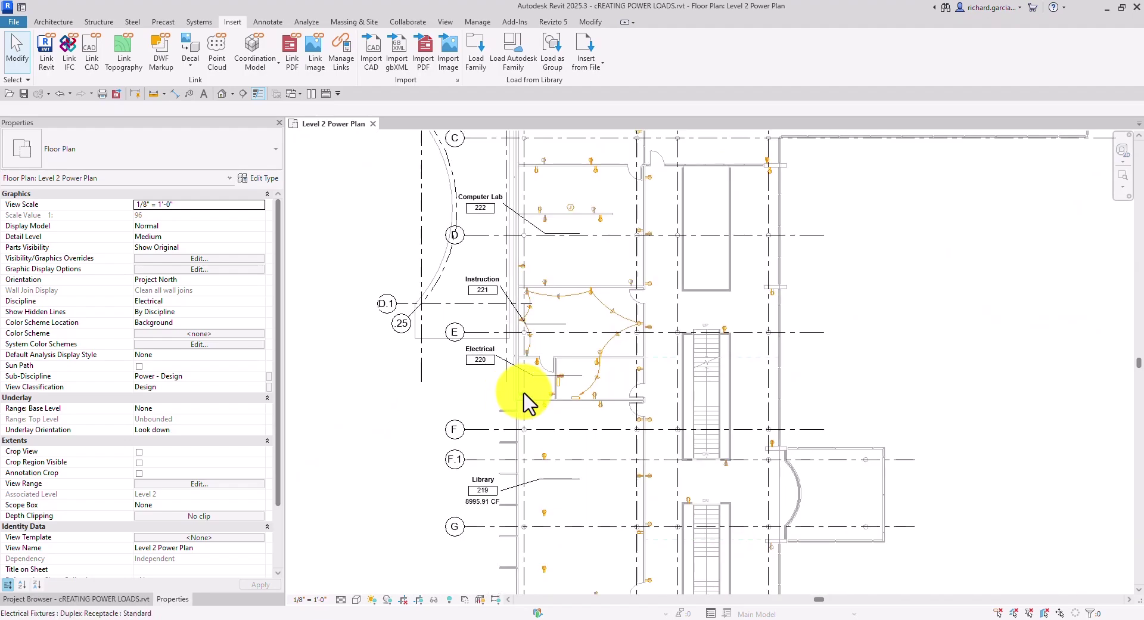
{"action": "scroll", "coordinate": [571, 235], "scroll_direction": "up", "scroll_amount": 3}
{"action": "scroll", "coordinate": [557, 235], "scroll_direction": "up", "scroll_amount": 2}
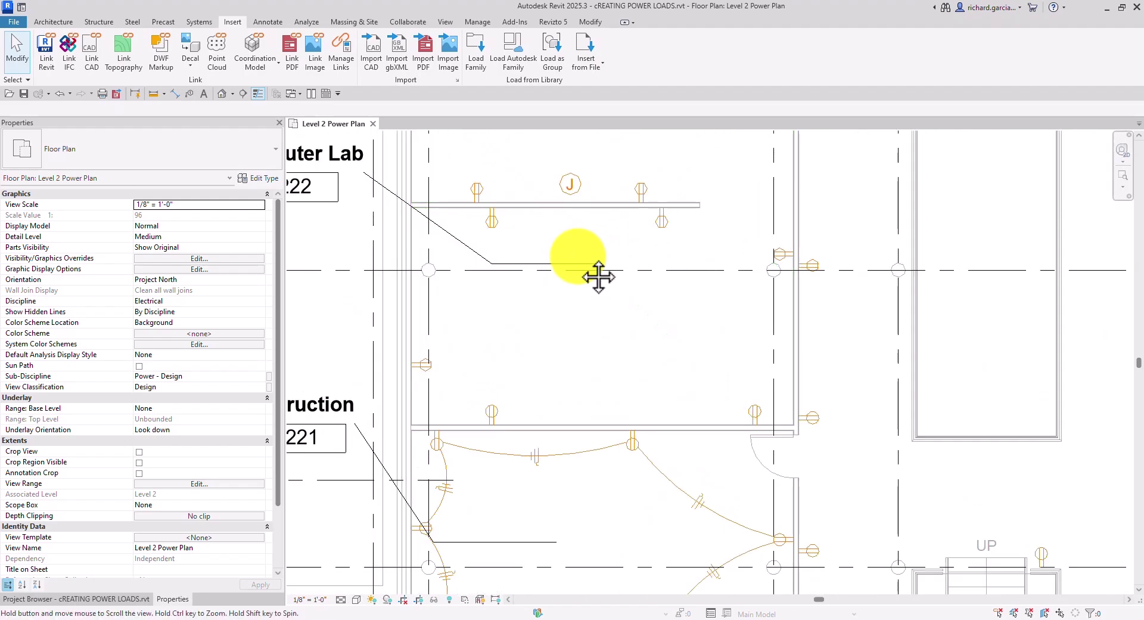
{"action": "middle_click_drag", "start_coordinate": [598, 276], "coordinate": [696, 322]}
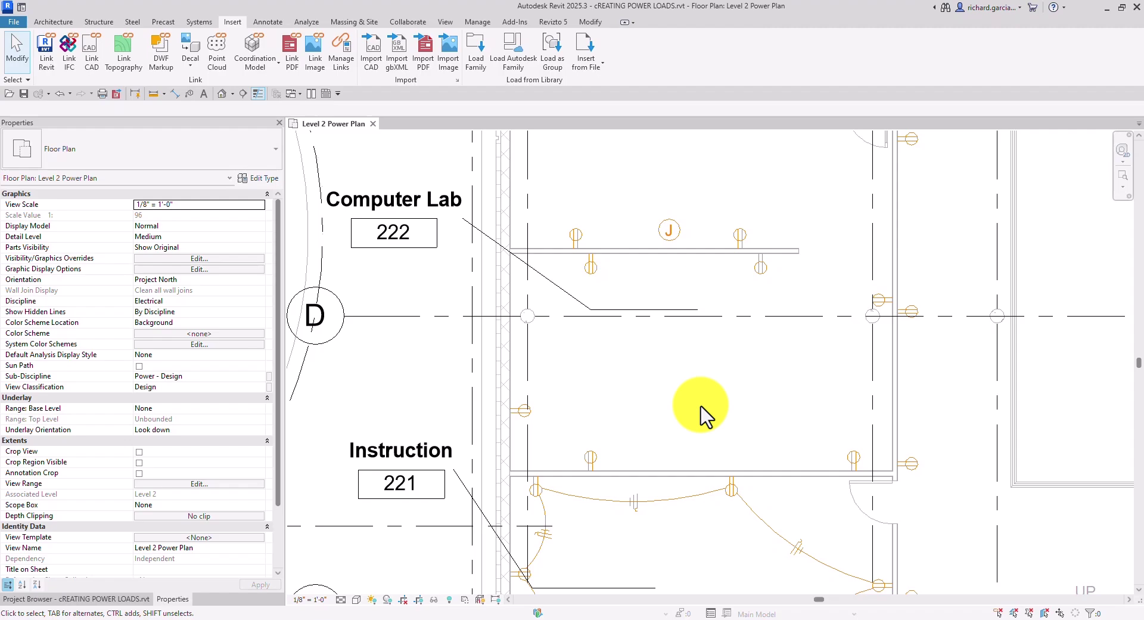
{"action": "middle_click_drag", "start_coordinate": [702, 416], "coordinate": [689, 396]}
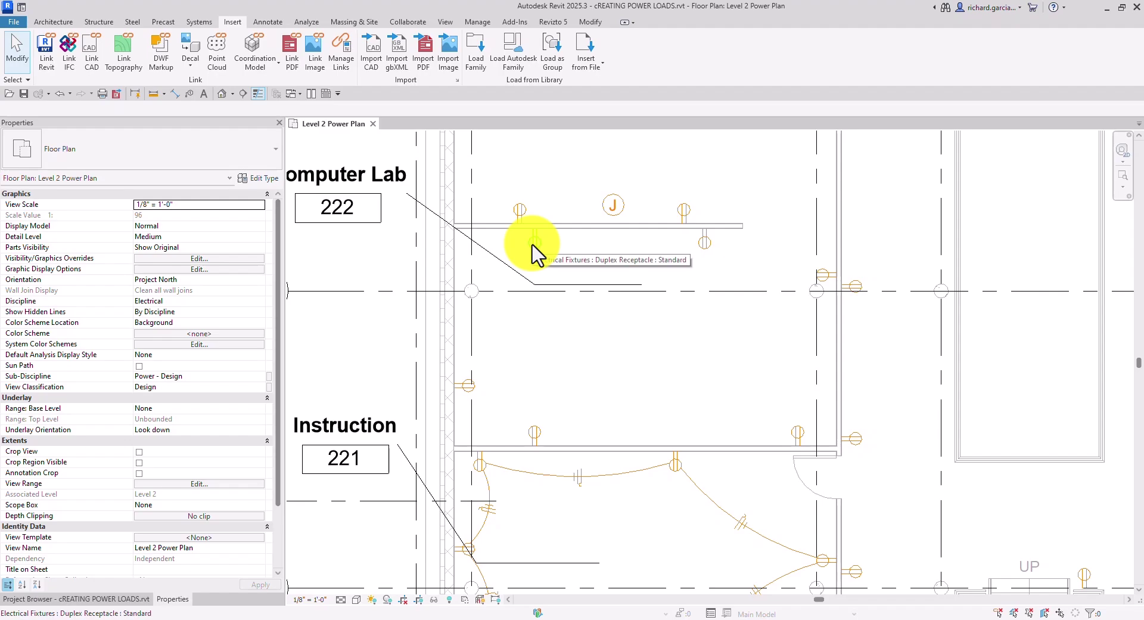
Select the electrical circuit of the Computer Lab 222 receptacles and assign it to panel PP-2B
{"action": "key", "text": "Tab"}
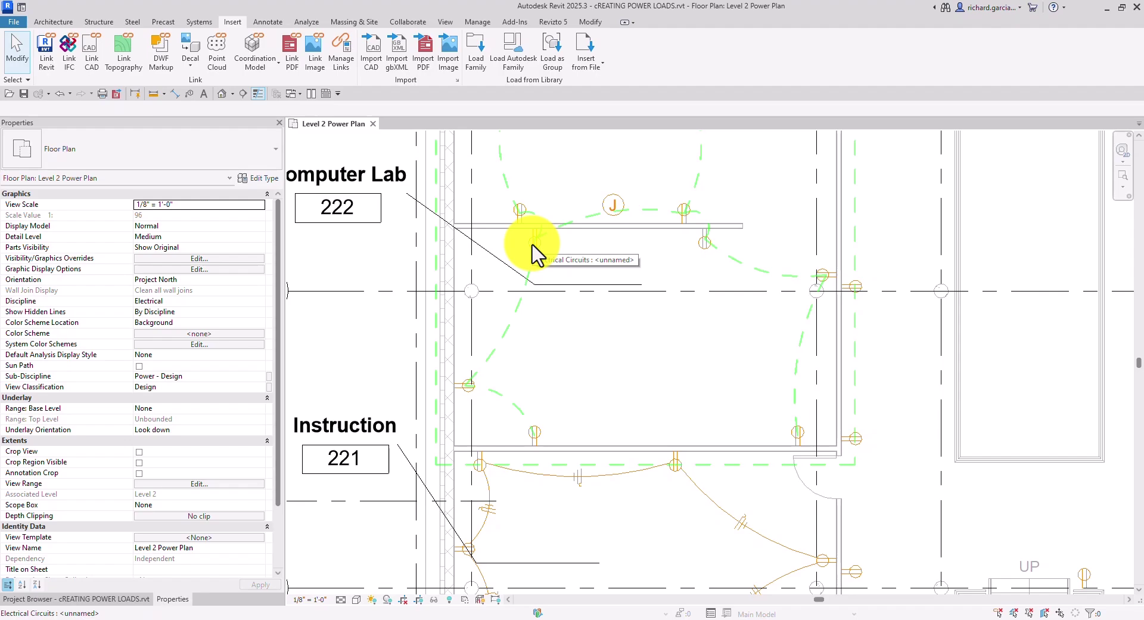
{"action": "left_click", "coordinate": [532, 245]}
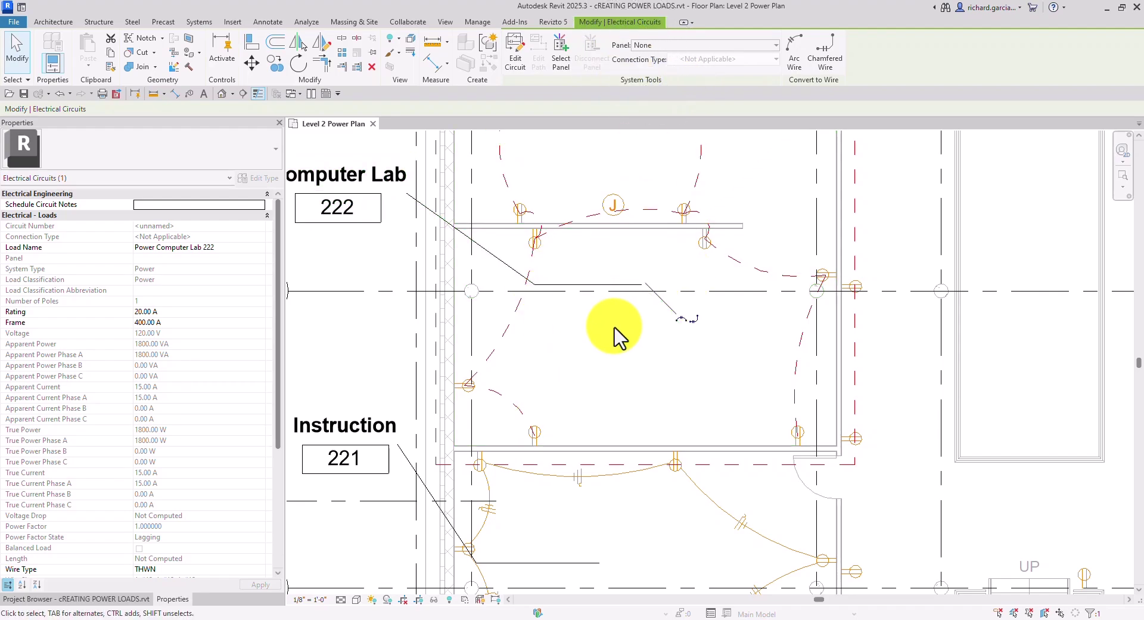
{"action": "scroll", "coordinate": [614, 336], "scroll_direction": "down", "scroll_amount": 2}
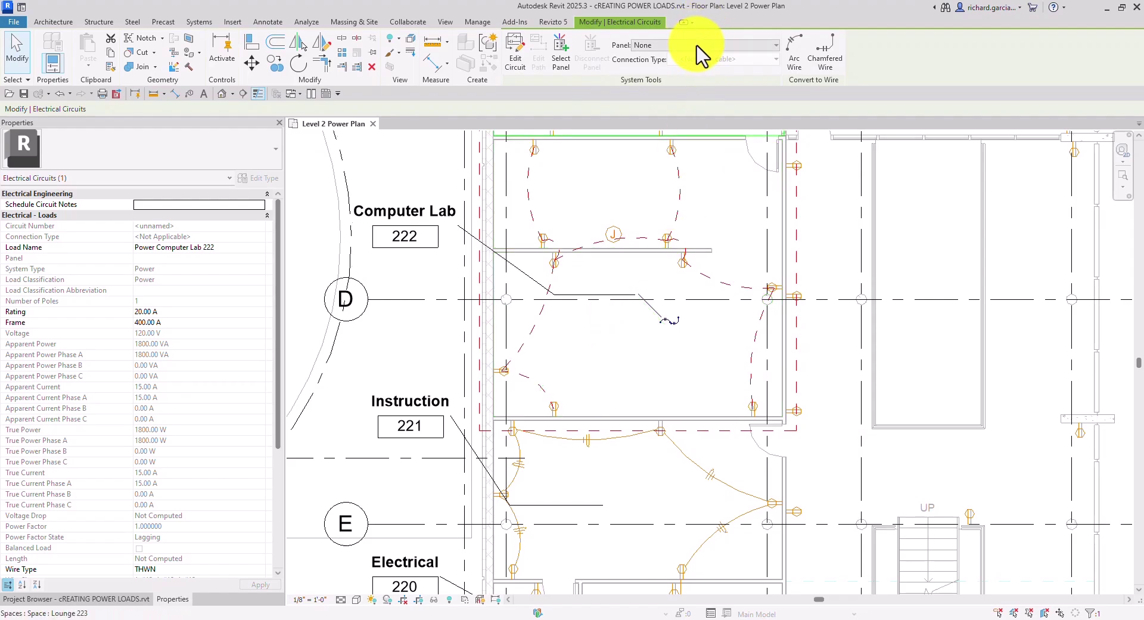
{"action": "left_click", "coordinate": [768, 46]}
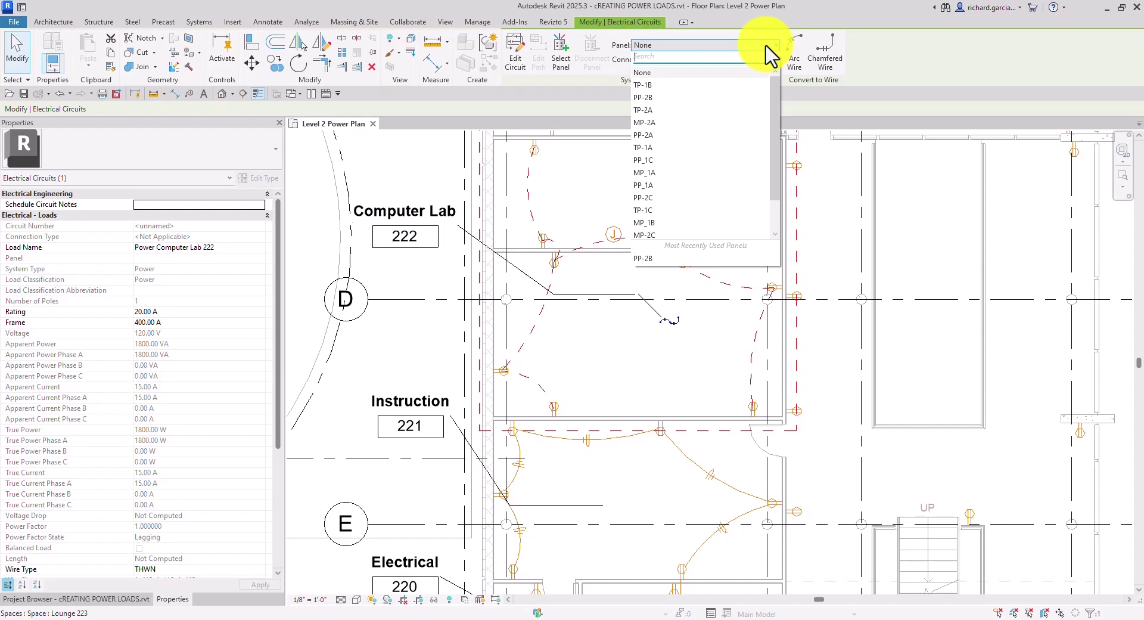
{"action": "left_click", "coordinate": [650, 97]}
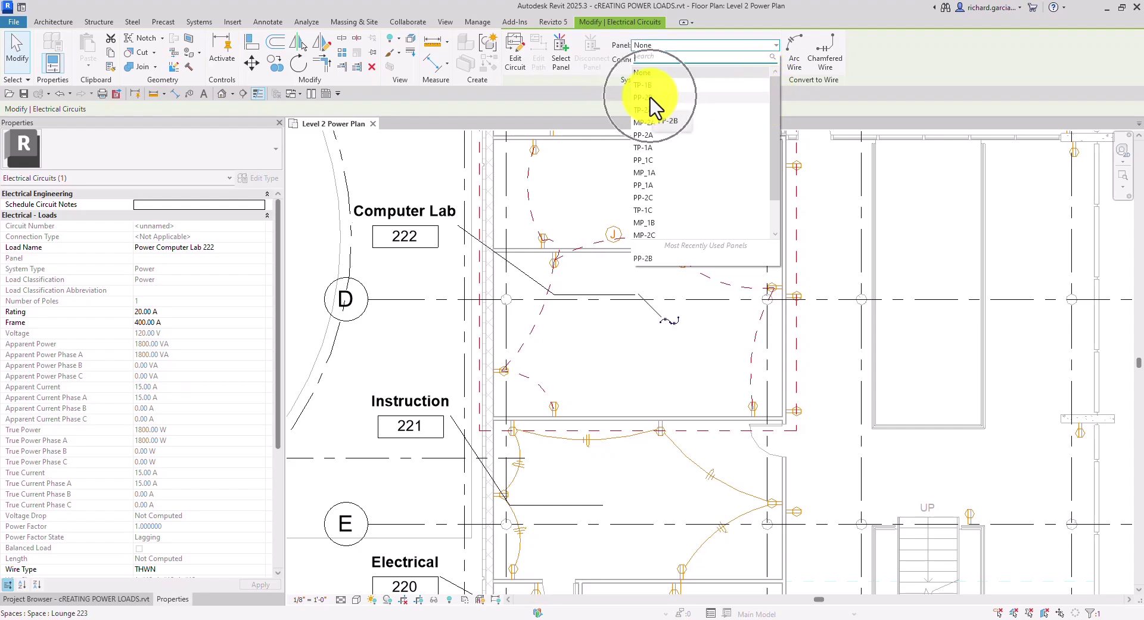
{"action": "left_click", "coordinate": [589, 470]}
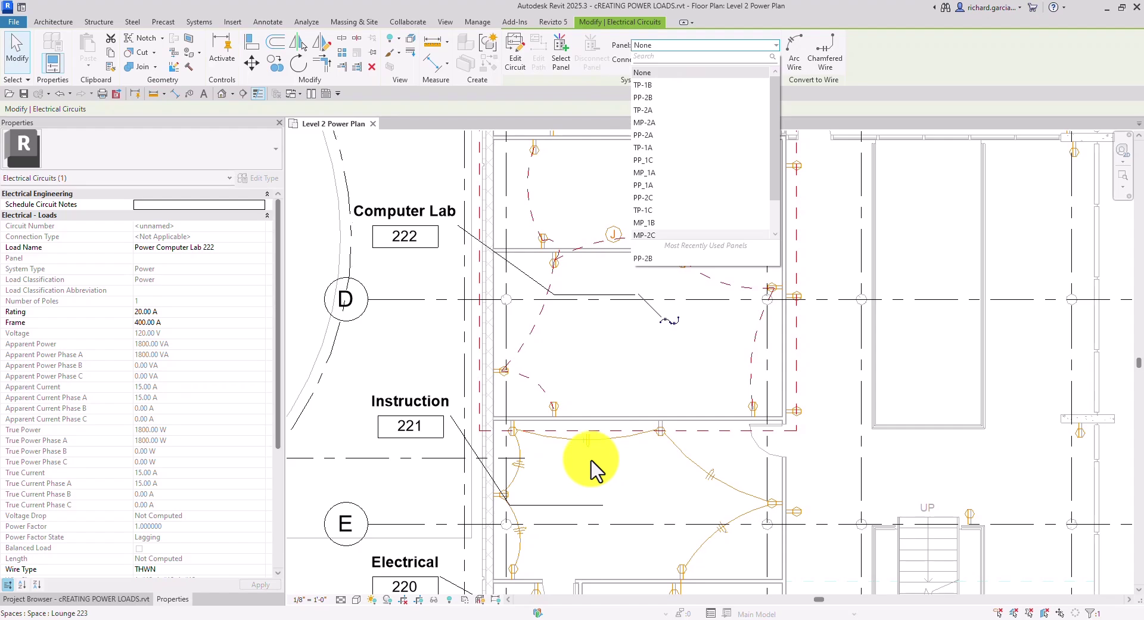
{"action": "left_click_drag", "start_coordinate": [685, 95], "coordinate": [655, 110]}
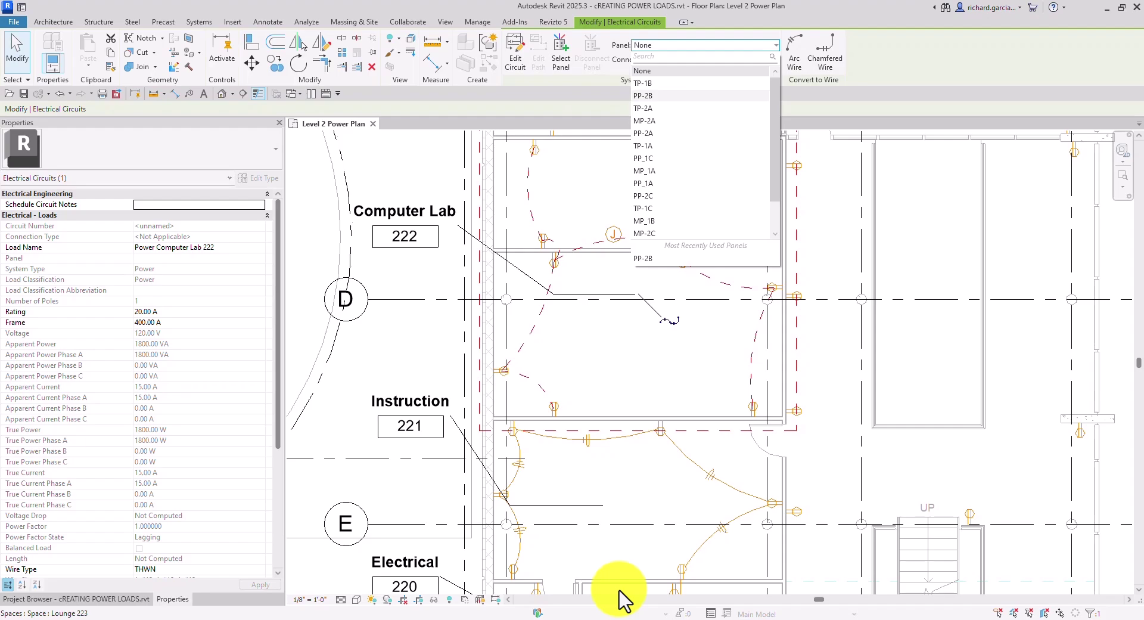
{"action": "left_click", "coordinate": [660, 45]}
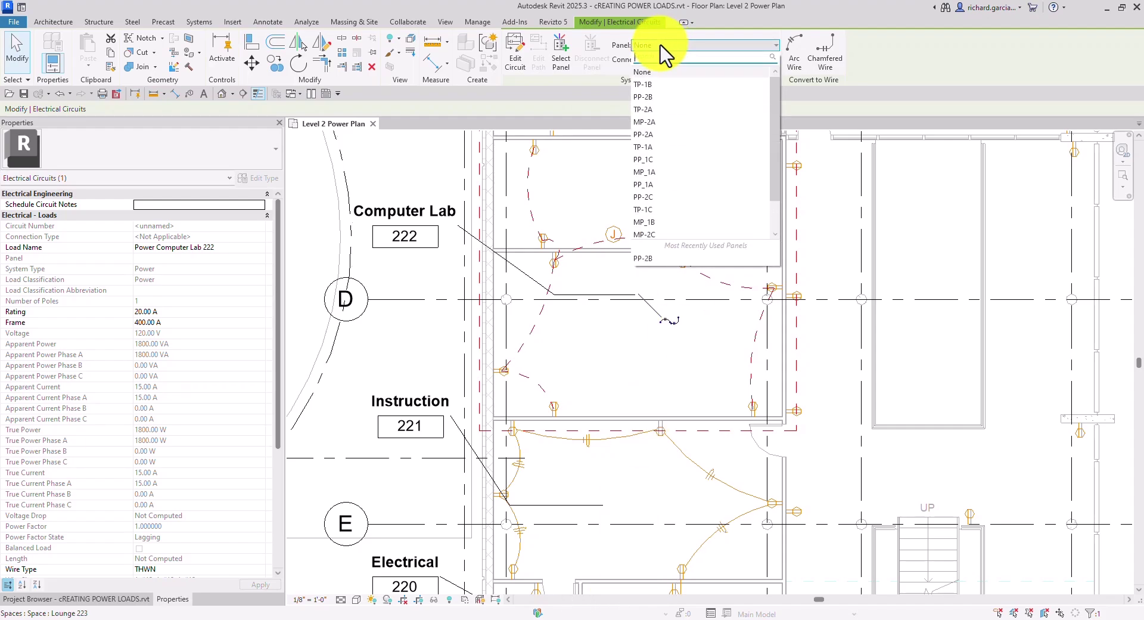
{"action": "left_click", "coordinate": [644, 98]}
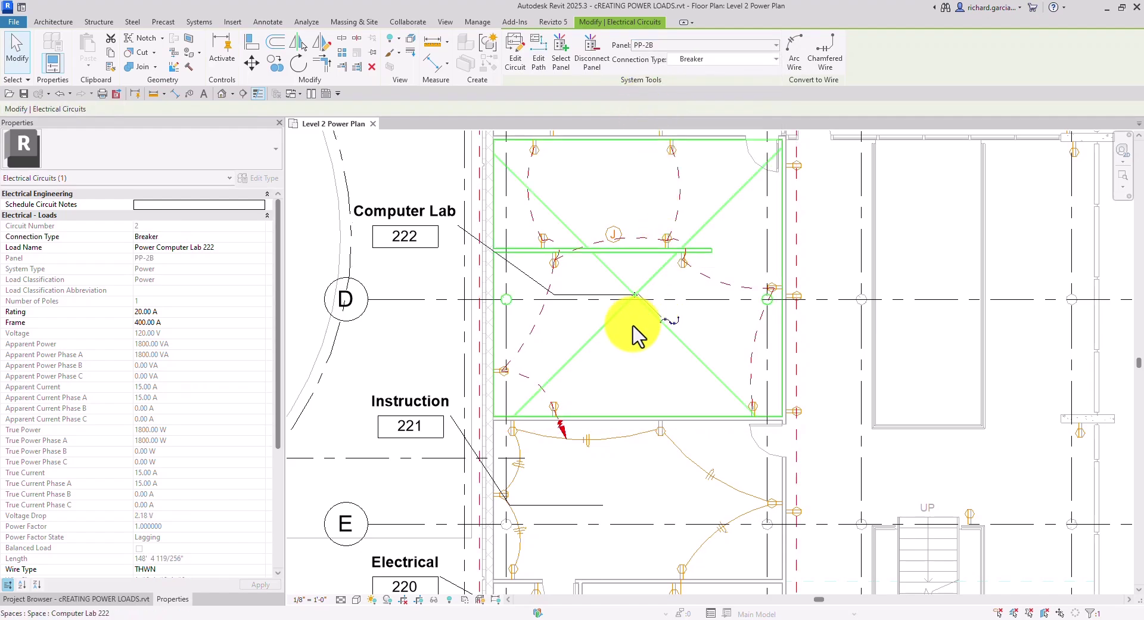
{"action": "left_click", "coordinate": [570, 424]}
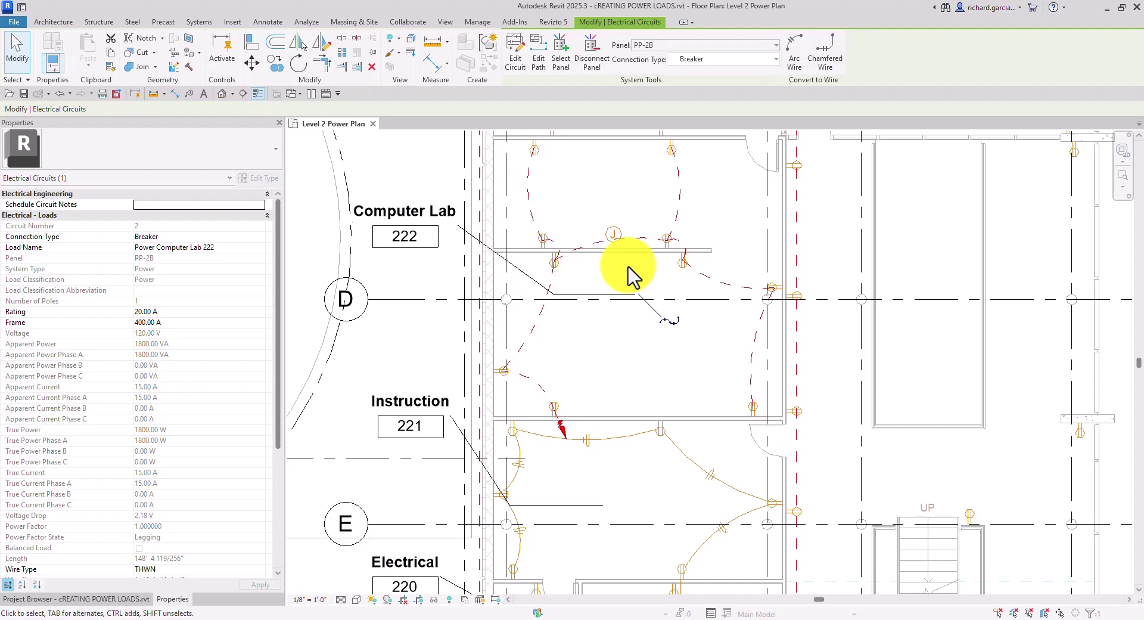
Convert the Computer Lab 222 circuit to arc wires, clear the selection, and inspect its home run wire
{"action": "left_click", "coordinate": [801, 60]}
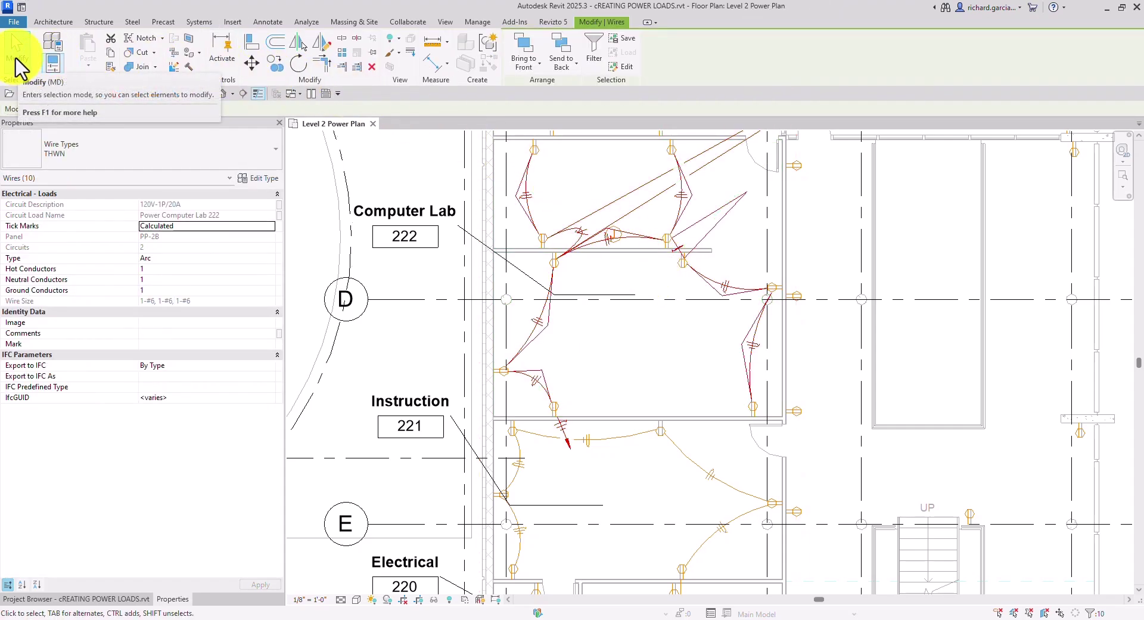
{"action": "left_click", "coordinate": [15, 57]}
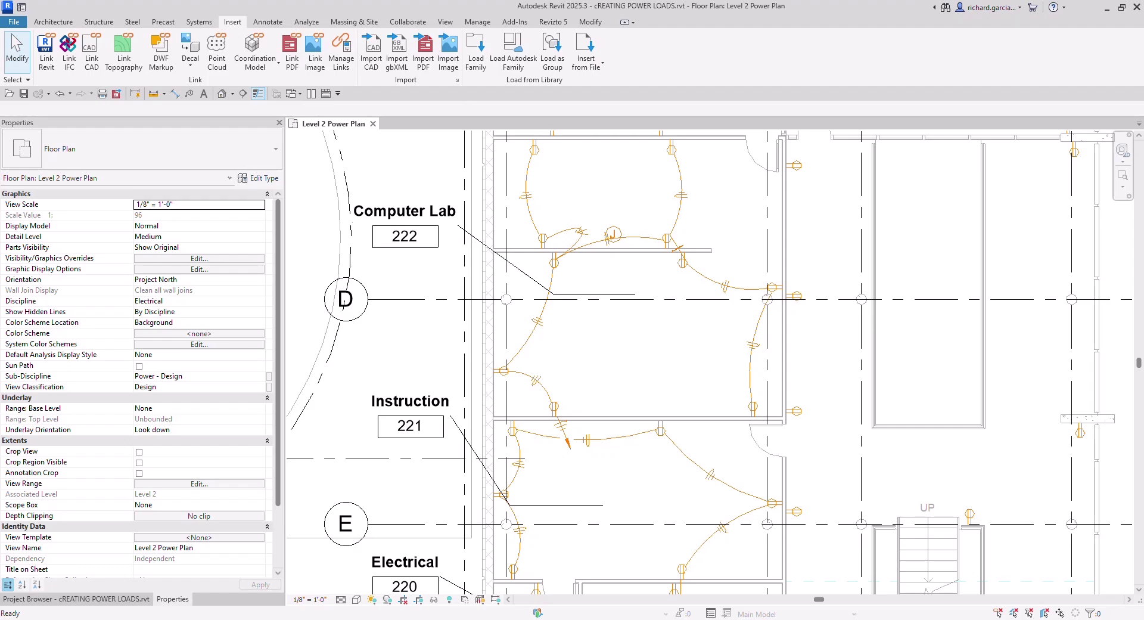
{"action": "scroll", "coordinate": [669, 358], "scroll_direction": "down", "scroll_amount": 2}
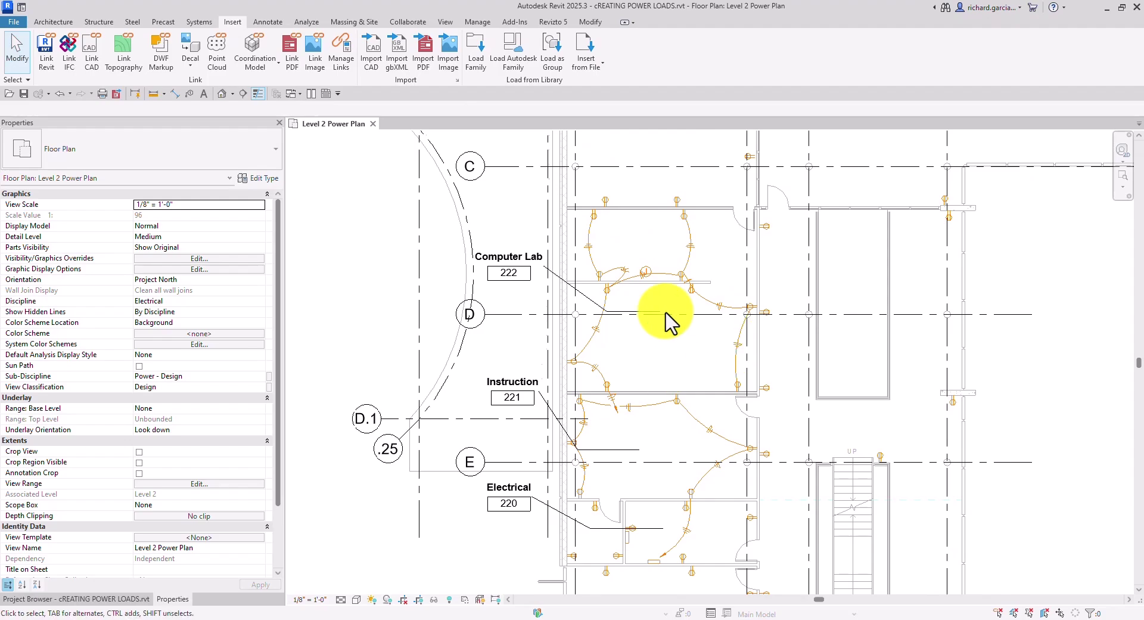
{"action": "scroll", "coordinate": [619, 398], "scroll_direction": "up", "scroll_amount": 3}
{"action": "scroll", "coordinate": [614, 395], "scroll_direction": "up", "scroll_amount": 2}
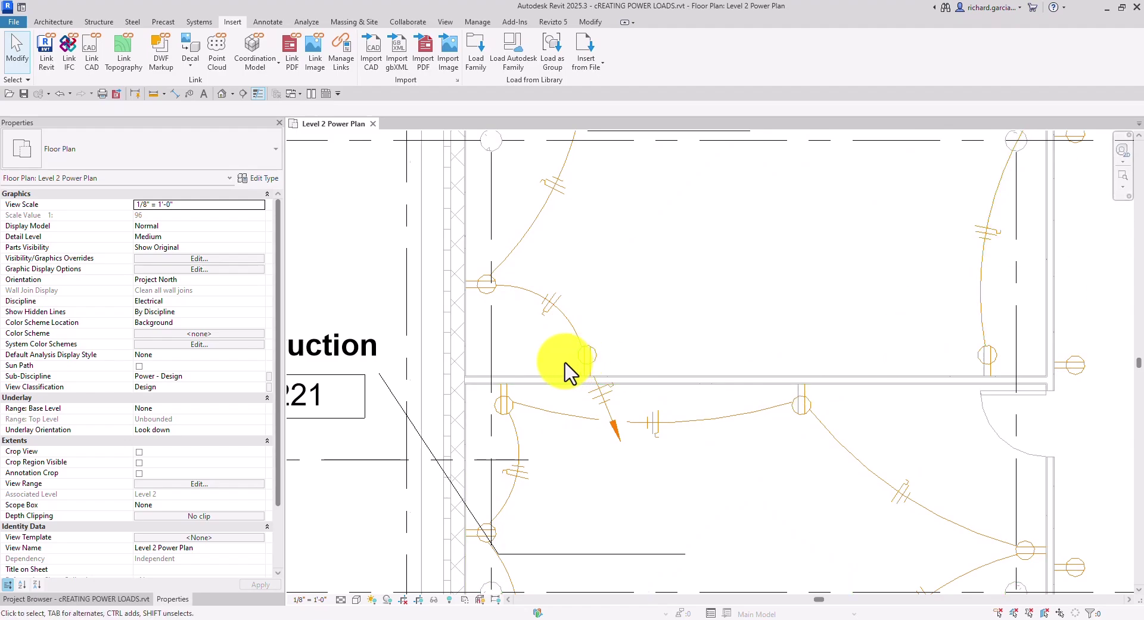
Delete the Computer Lab 222 home run wire and the Instruction 221 wire joining the east wall and south wall receptacles
{"action": "scroll", "coordinate": [659, 377], "scroll_direction": "down", "scroll_amount": 2}
{"action": "scroll", "coordinate": [626, 298], "scroll_direction": "down", "scroll_amount": 2}
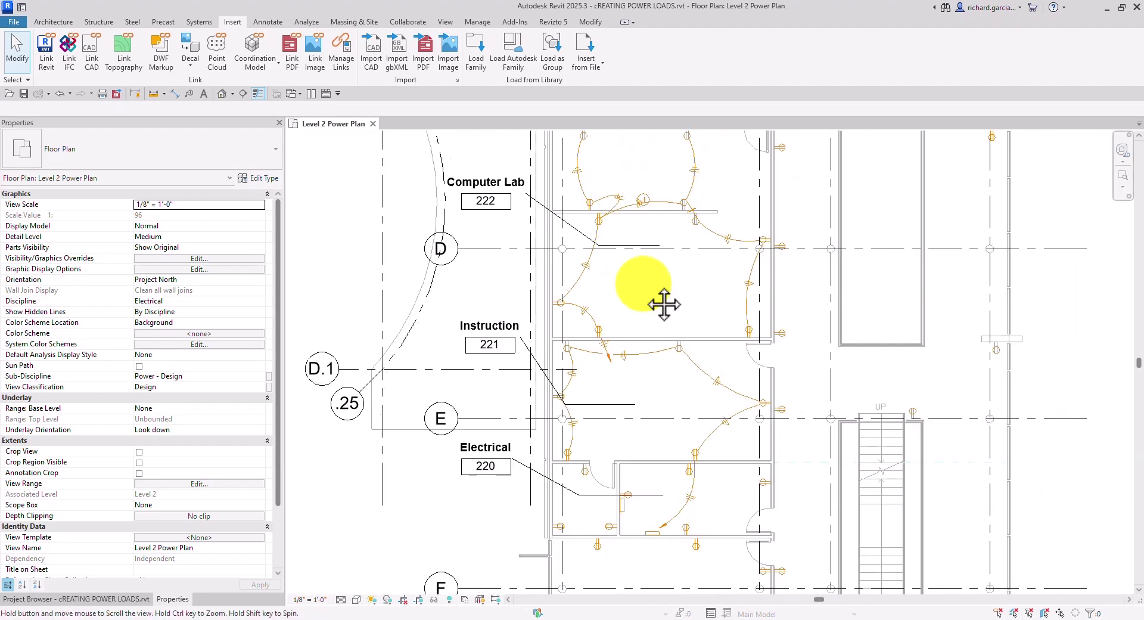
{"action": "scroll", "coordinate": [602, 367], "scroll_direction": "up", "scroll_amount": 3}
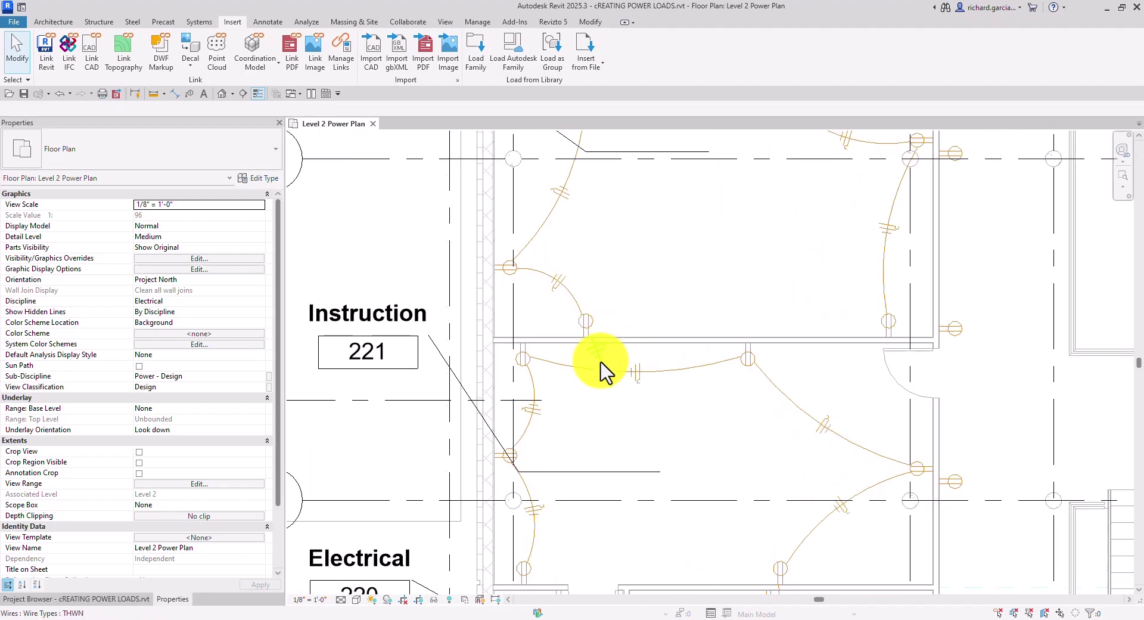
{"action": "left_click", "coordinate": [600, 363]}
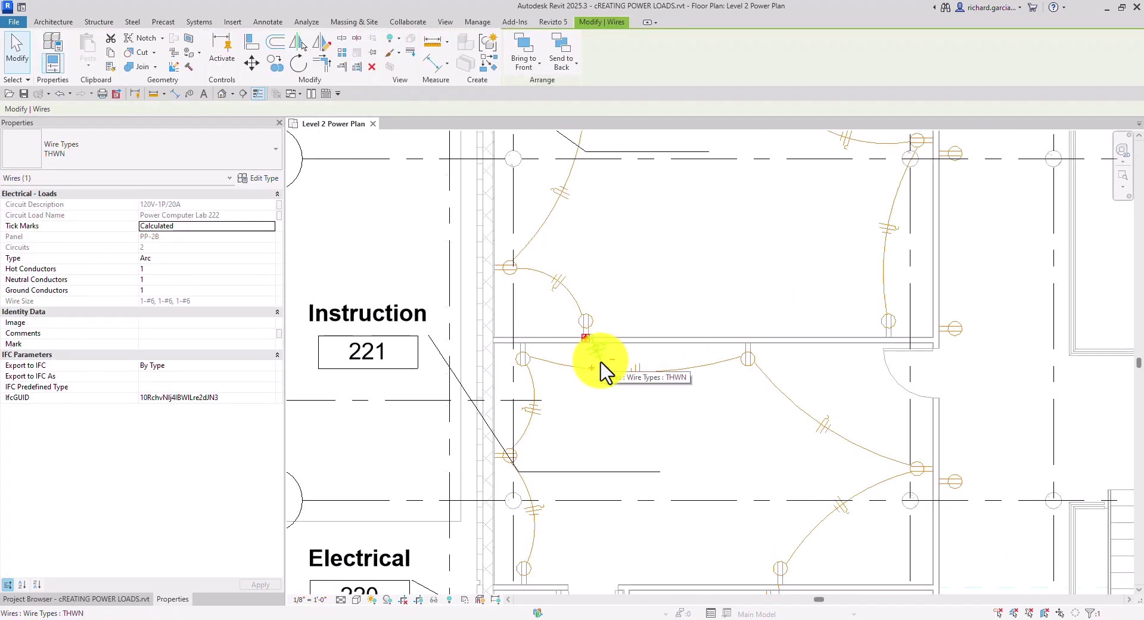
{"action": "left_click", "coordinate": [602, 370]}
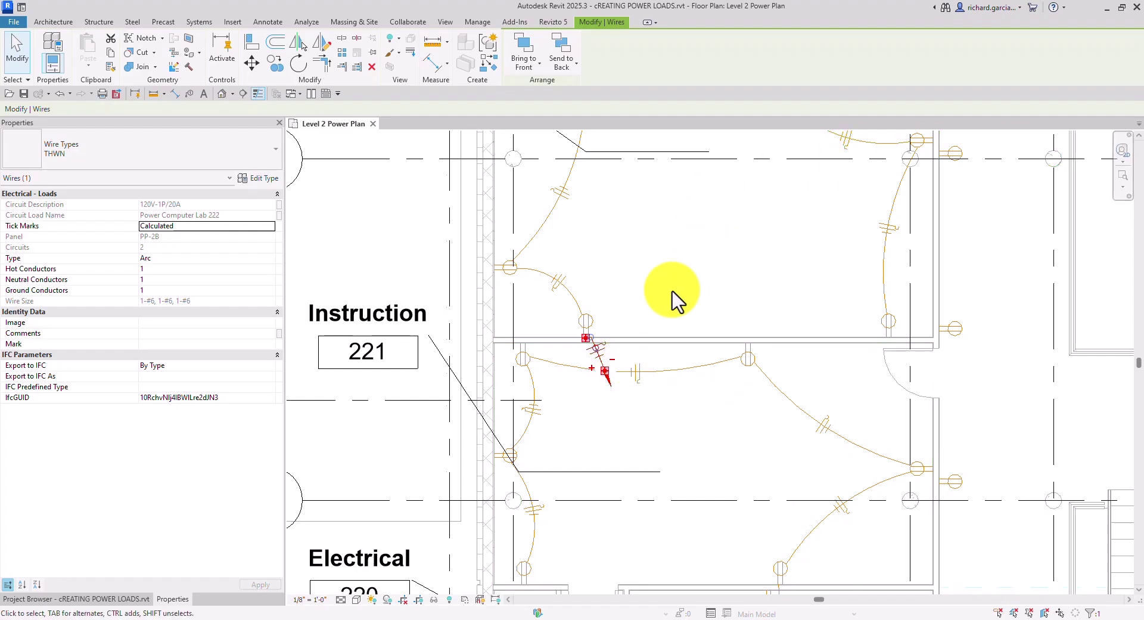
{"action": "scroll", "coordinate": [649, 322], "scroll_direction": "down", "scroll_amount": 2}
{"action": "middle_click_drag", "start_coordinate": [649, 322], "coordinate": [685, 252]}
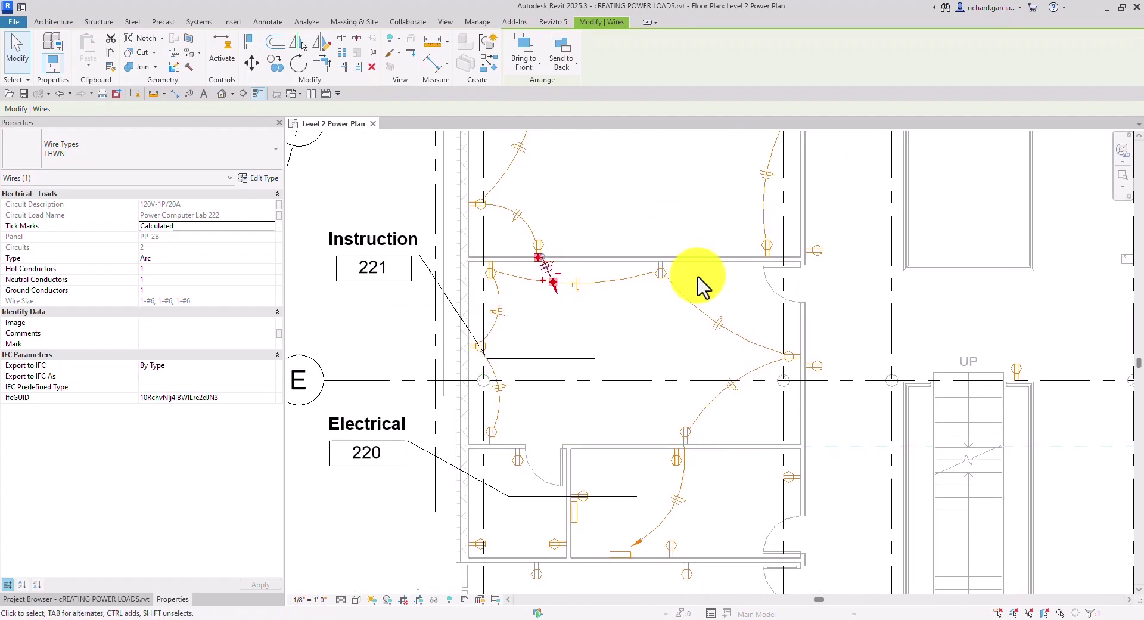
{"action": "left_click", "coordinate": [746, 376], "text": "ctrl"}
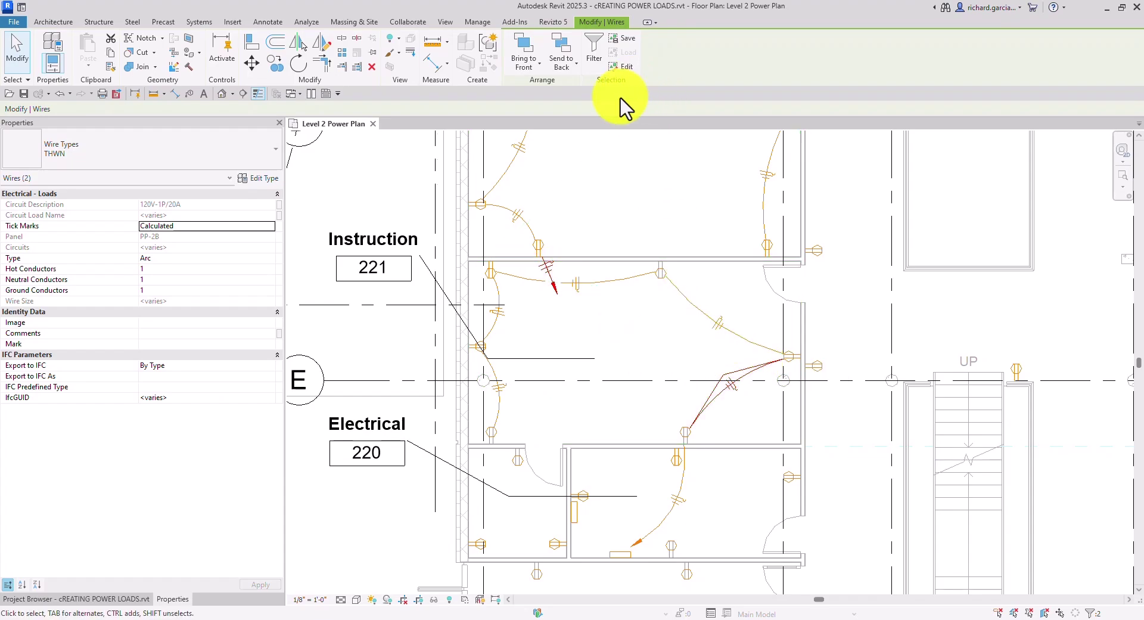
{"action": "left_click", "coordinate": [374, 69]}
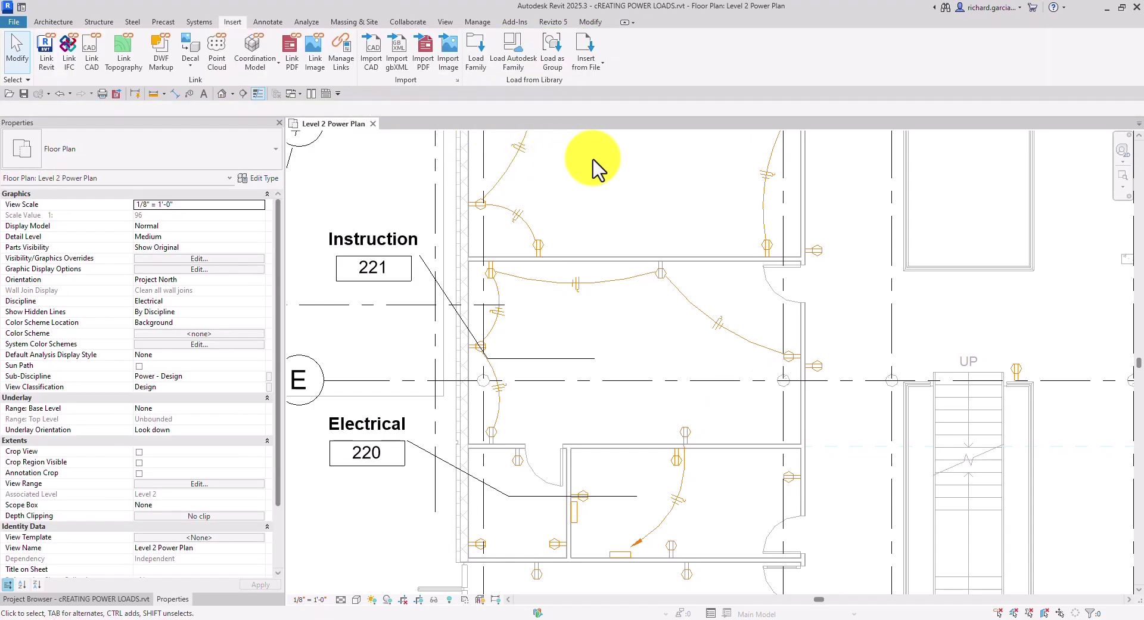
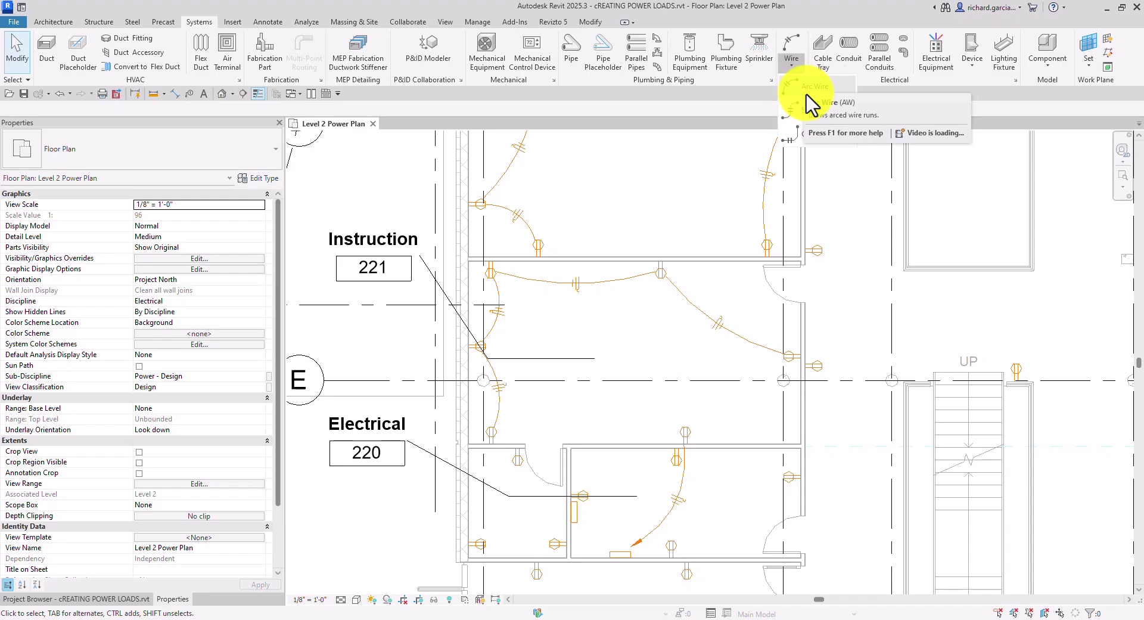
Draw an arc wire from the Computer Lab 222 receptacle above the Instruction 221 door to the Instruction 221 east wall receptacle
{"action": "left_click", "coordinate": [808, 97]}
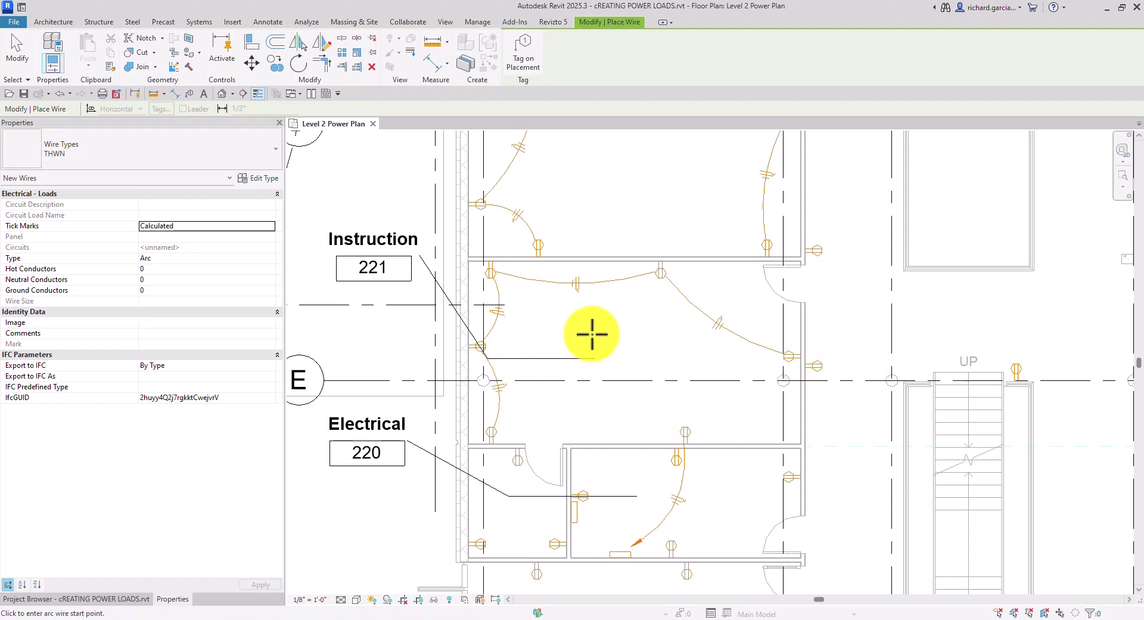
{"action": "scroll", "coordinate": [593, 332], "scroll_direction": "up", "scroll_amount": 2}
{"action": "scroll", "coordinate": [592, 332], "scroll_direction": "down", "scroll_amount": 4}
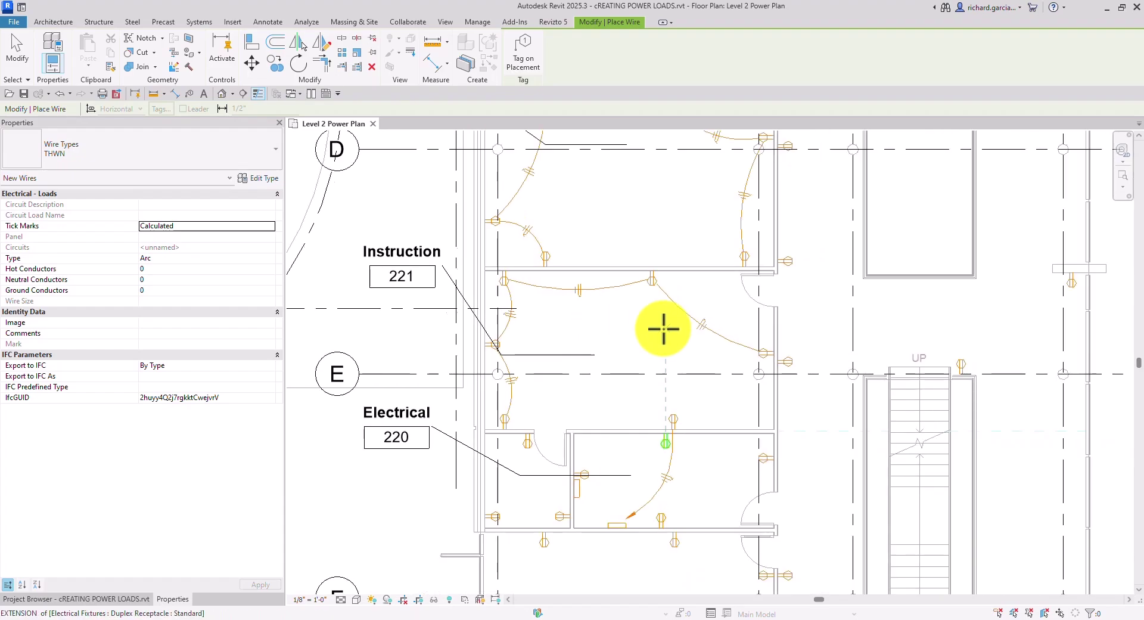
{"action": "middle_click_drag", "start_coordinate": [592, 327], "coordinate": [608, 385]}
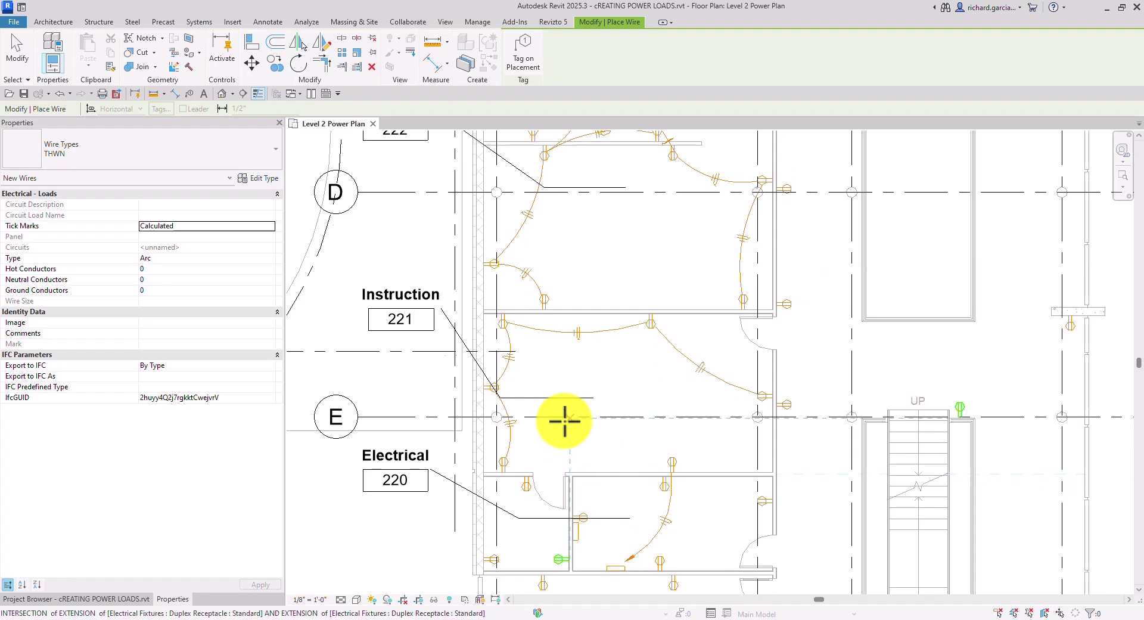
{"action": "middle_click_drag", "start_coordinate": [584, 439], "coordinate": [578, 358]}
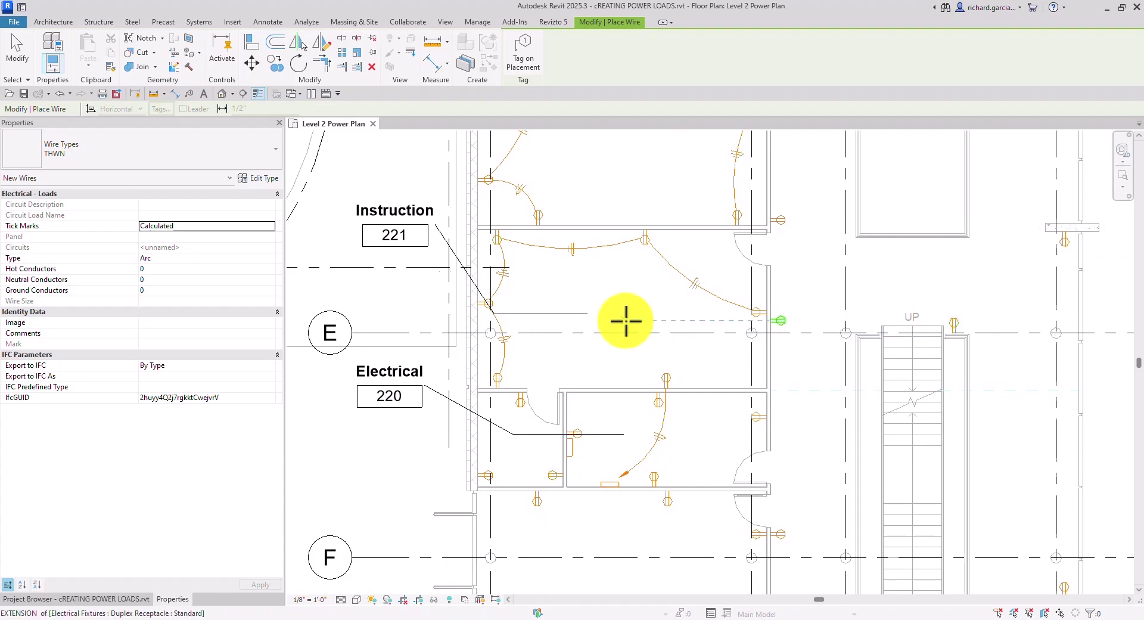
{"action": "scroll", "coordinate": [751, 239], "scroll_direction": "up", "scroll_amount": 5}
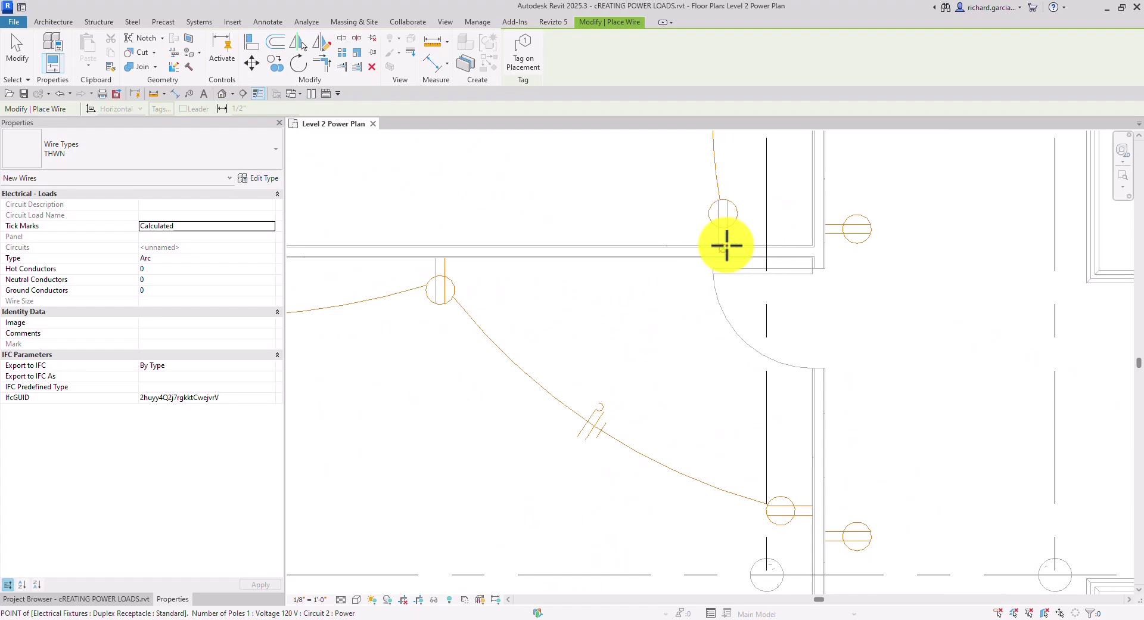
{"action": "left_click", "coordinate": [726, 244]}
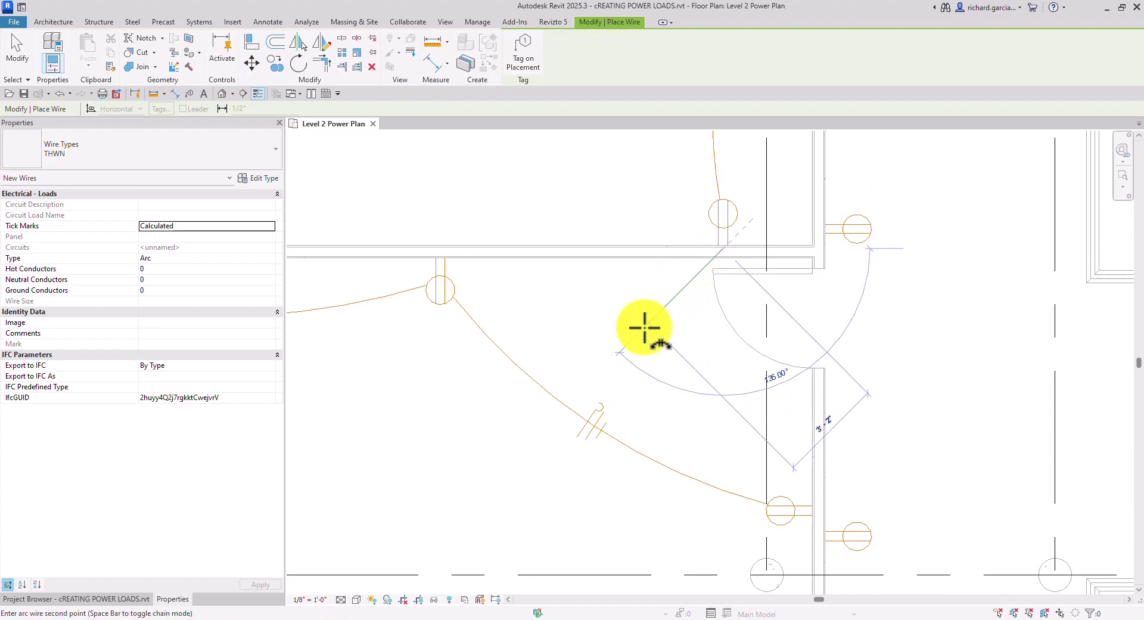
{"action": "left_click", "coordinate": [640, 337]}
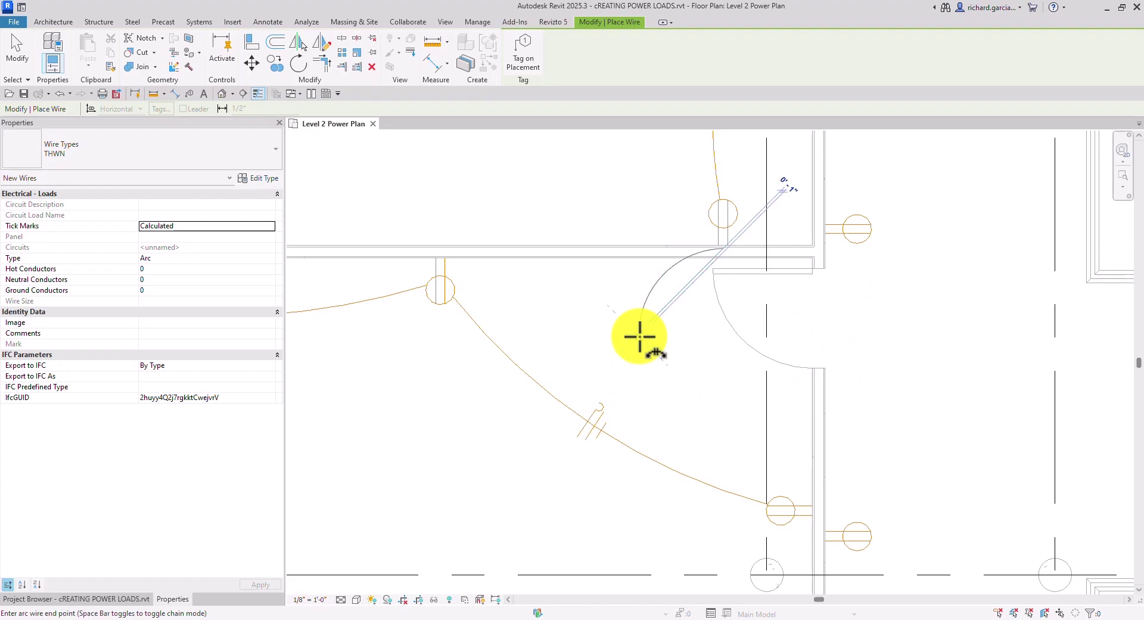
{"action": "scroll", "coordinate": [686, 405], "scroll_direction": "down", "scroll_amount": 1}
{"action": "scroll", "coordinate": [685, 404], "scroll_direction": "down", "scroll_amount": 2}
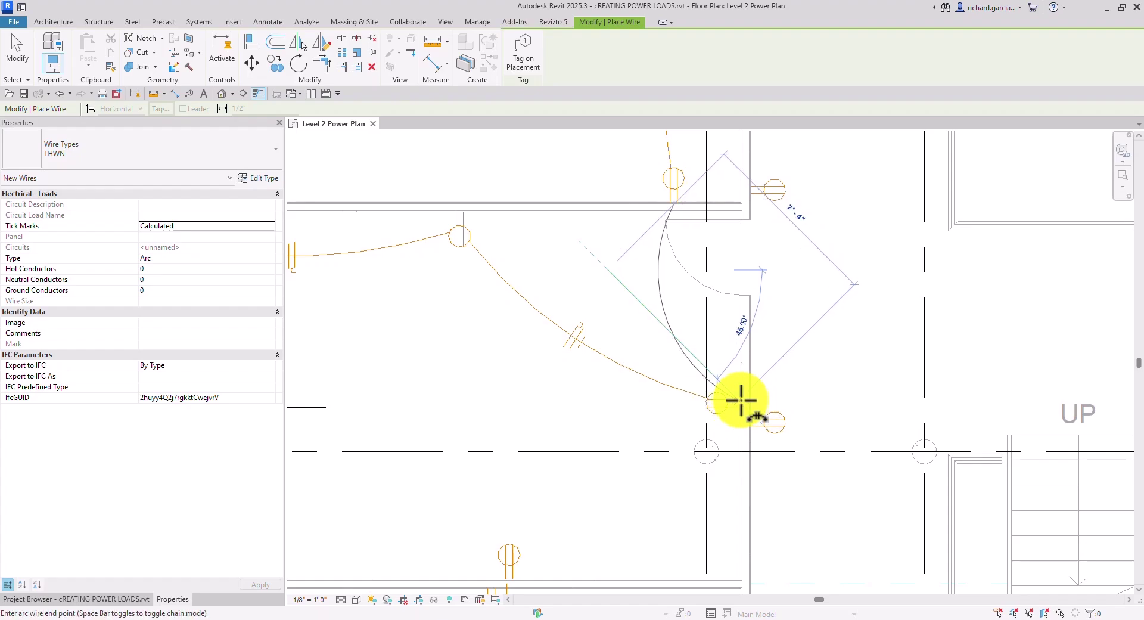
{"action": "scroll", "coordinate": [747, 401], "scroll_direction": "up", "scroll_amount": 2}
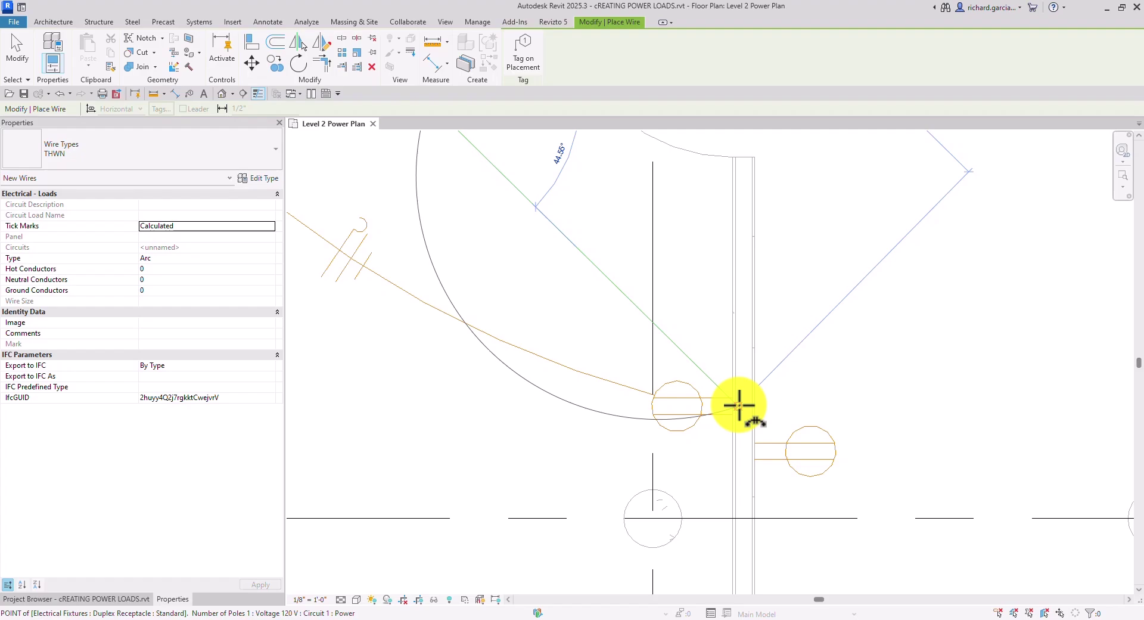
{"action": "left_click", "coordinate": [737, 404]}
{"action": "left_click", "coordinate": [741, 405]}
{"action": "scroll", "coordinate": [626, 340], "scroll_direction": "down", "scroll_amount": 5}
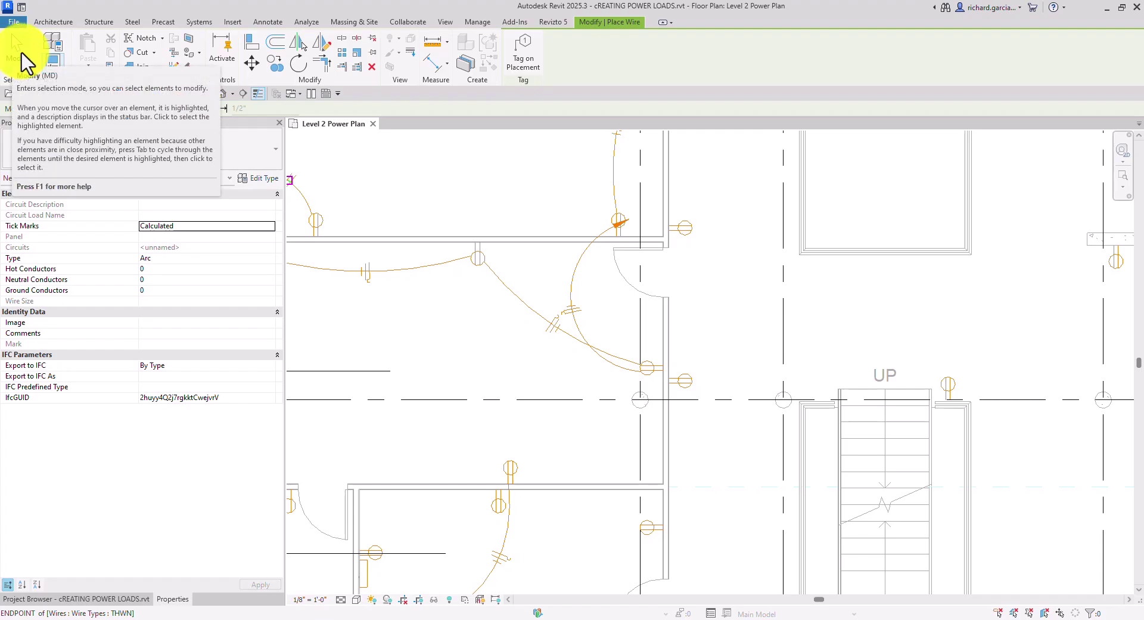
{"action": "left_click", "coordinate": [20, 59]}
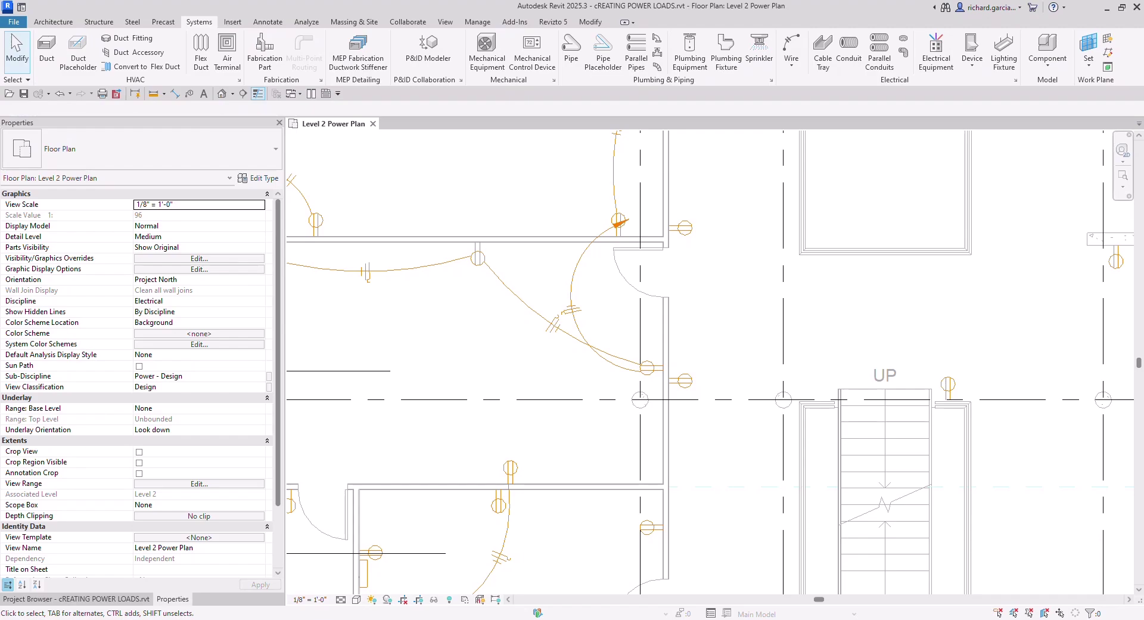
Try moving the new arc wire's home run end away from the Computer Lab 222 receptacle, and remove the wire
{"action": "scroll", "coordinate": [502, 339], "scroll_direction": "down", "scroll_amount": 2}
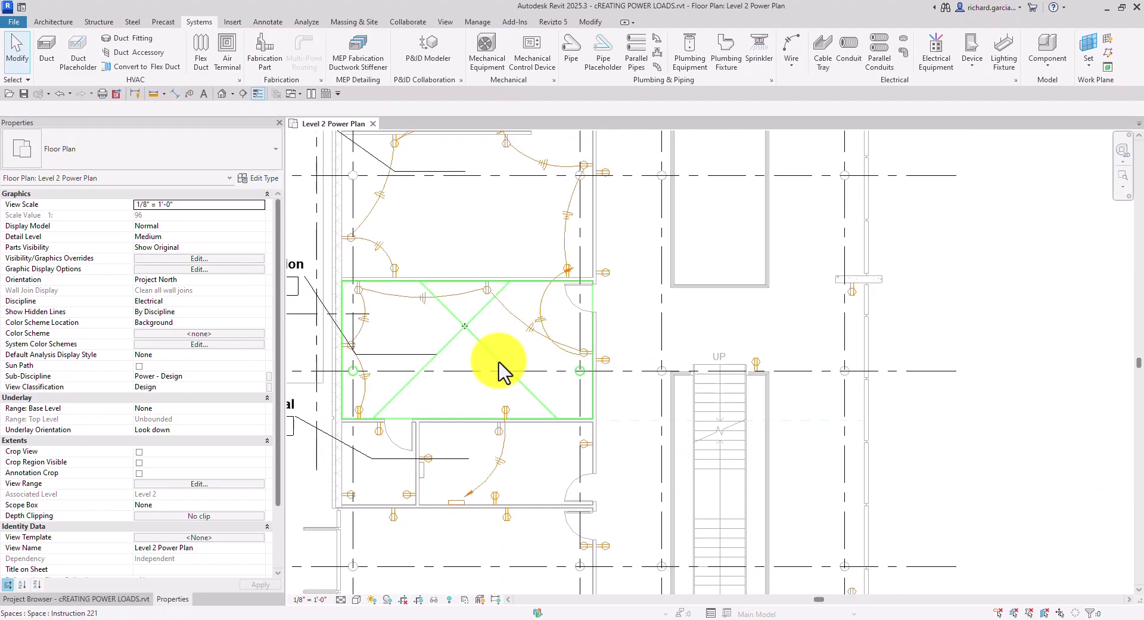
{"action": "scroll", "coordinate": [557, 374], "scroll_direction": "up", "scroll_amount": 2}
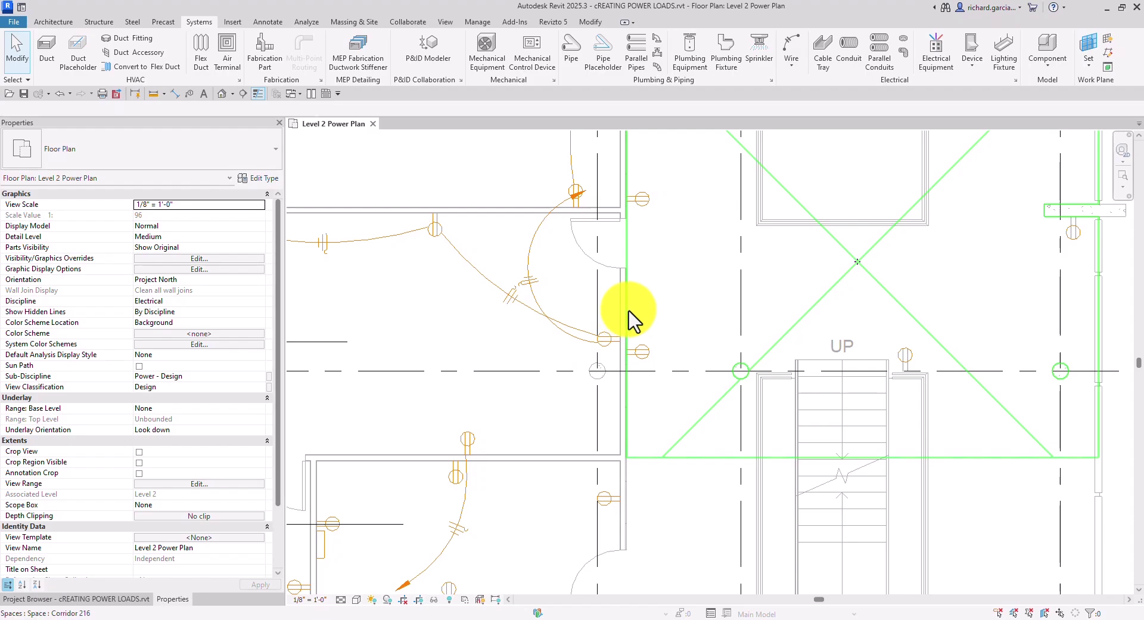
{"action": "left_click", "coordinate": [539, 241]}
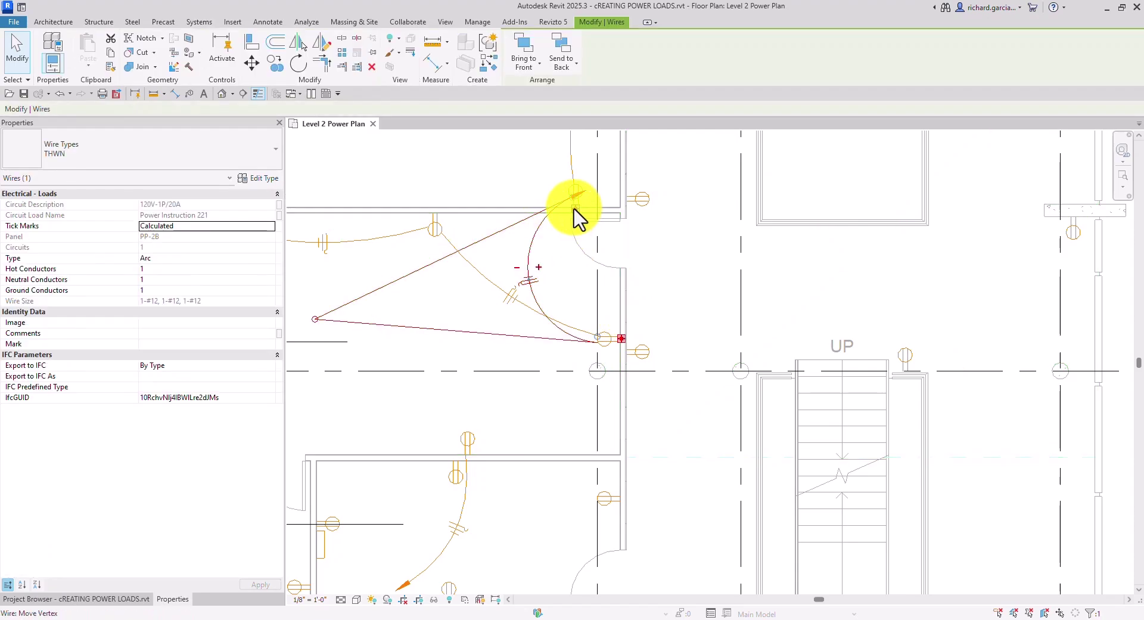
{"action": "left_click_drag", "start_coordinate": [574, 207], "coordinate": [540, 230]}
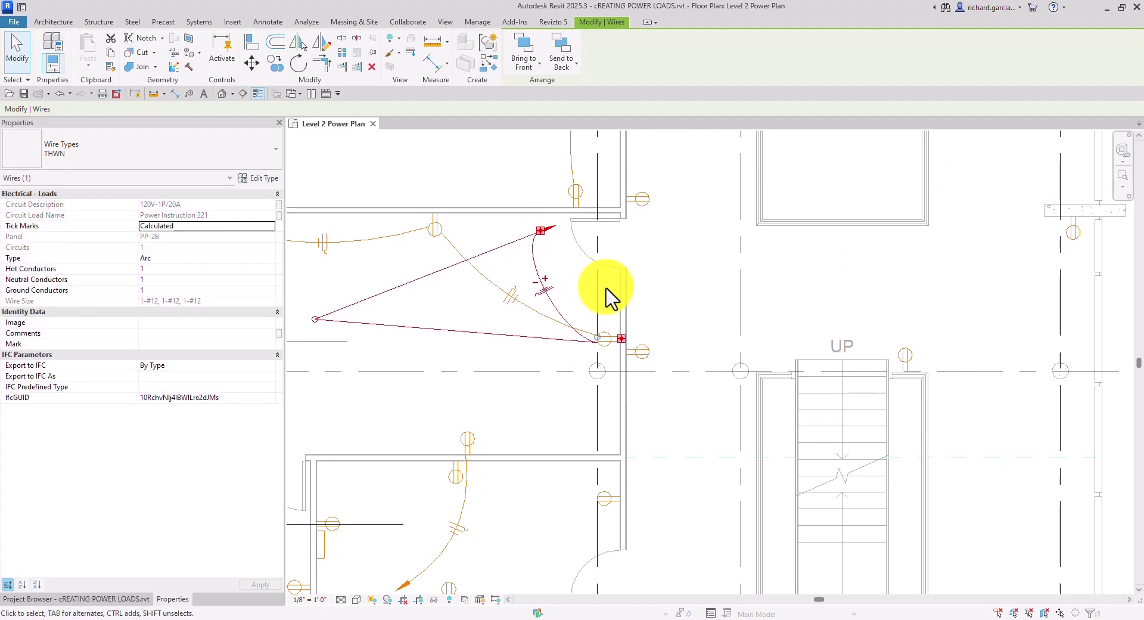
{"action": "left_click", "coordinate": [537, 295]}
{"action": "scroll", "coordinate": [613, 333], "scroll_direction": "down", "scroll_amount": 2}
{"action": "middle_click_drag", "start_coordinate": [620, 328], "coordinate": [676, 359]}
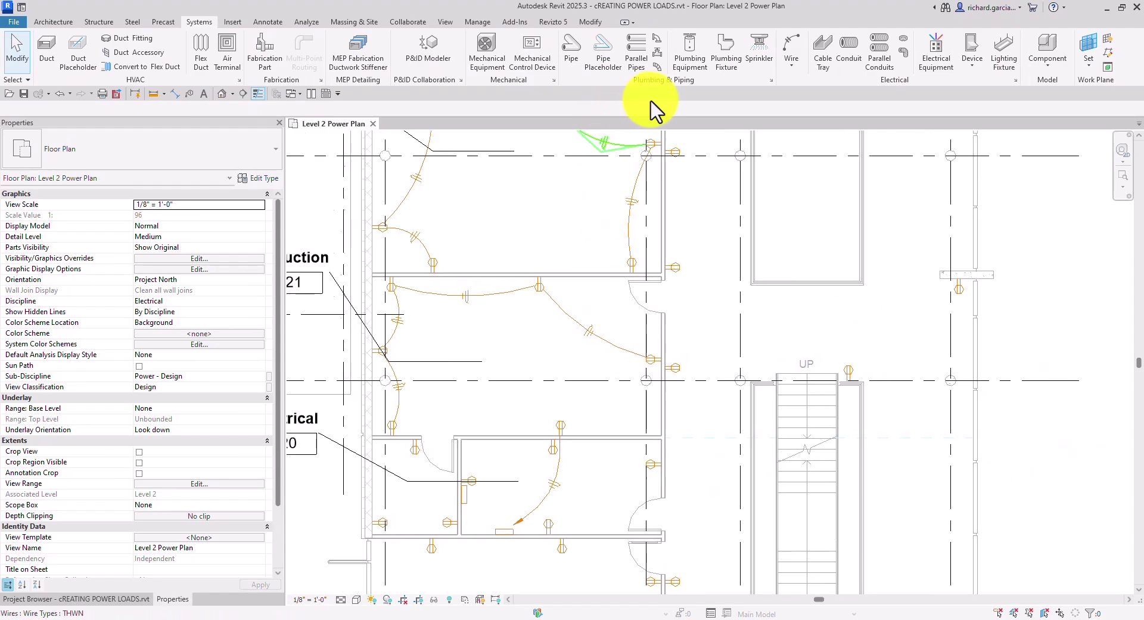
Draw an arc wire from the Instruction 221 south wall receptacle above the Electrical room to the east wall receptacle
{"action": "left_click", "coordinate": [792, 67]}
{"action": "left_click", "coordinate": [817, 89]}
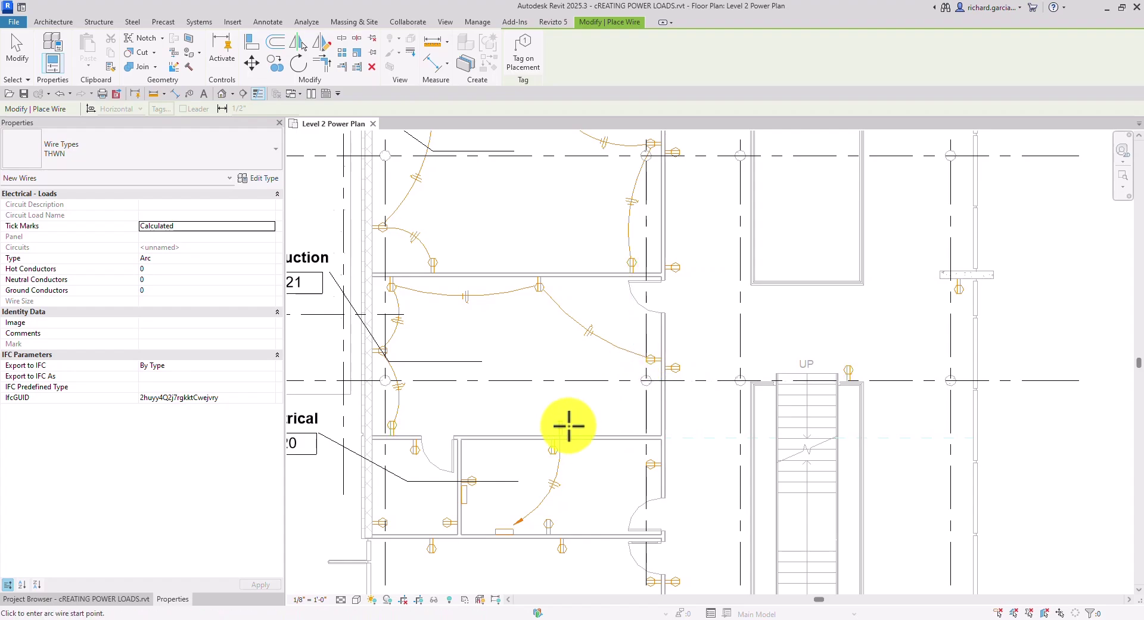
{"action": "scroll", "coordinate": [559, 438], "scroll_direction": "up", "scroll_amount": 3}
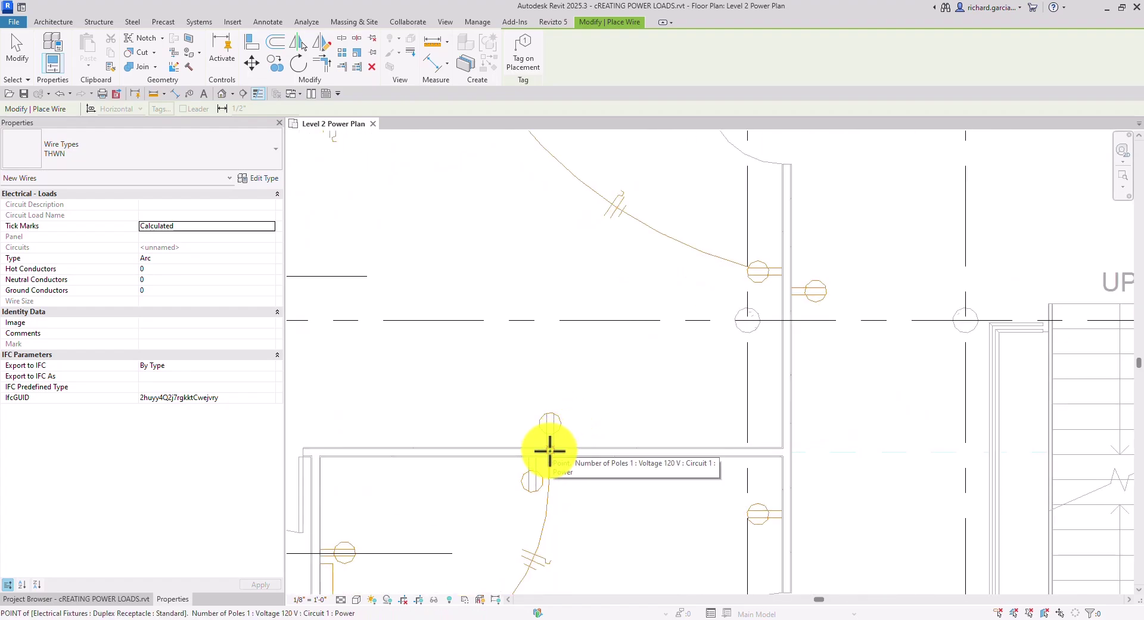
{"action": "left_click", "coordinate": [549, 450]}
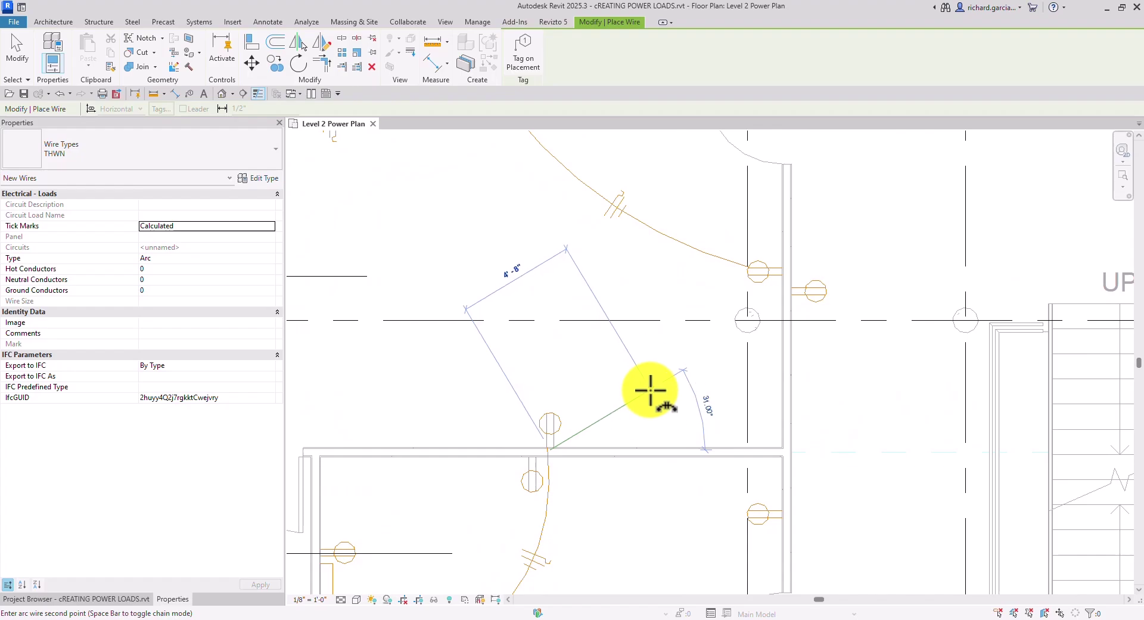
{"action": "left_click", "coordinate": [786, 272]}
{"action": "left_click", "coordinate": [705, 395]}
{"action": "scroll", "coordinate": [715, 405], "scroll_direction": "down", "scroll_amount": 2}
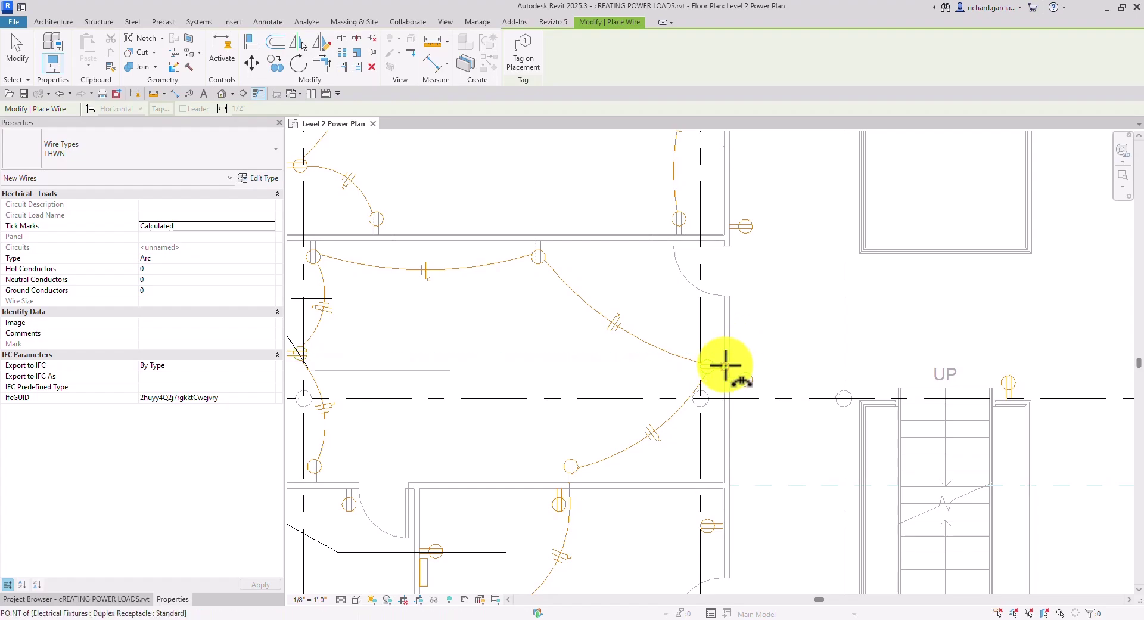
Draw an arc wire from the Instruction 221 east wall receptacle to the nearest Computer Lab 222 receptacle on the shared wall
{"action": "left_click", "coordinate": [726, 365]}
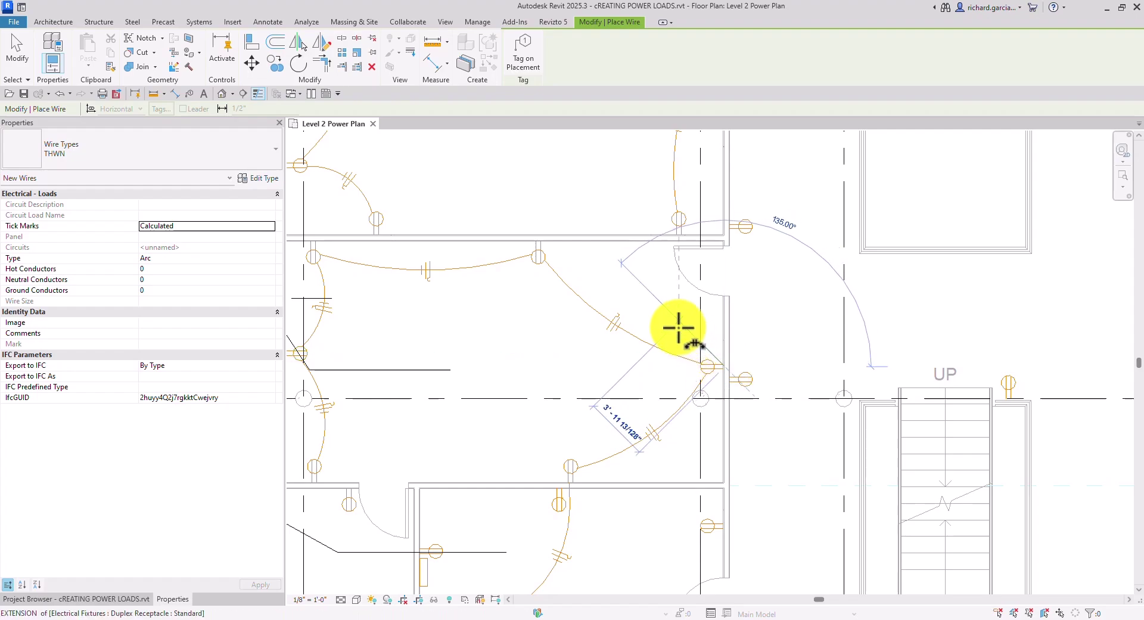
{"action": "left_click", "coordinate": [677, 238]}
{"action": "scroll", "coordinate": [768, 321], "scroll_direction": "down", "scroll_amount": 5}
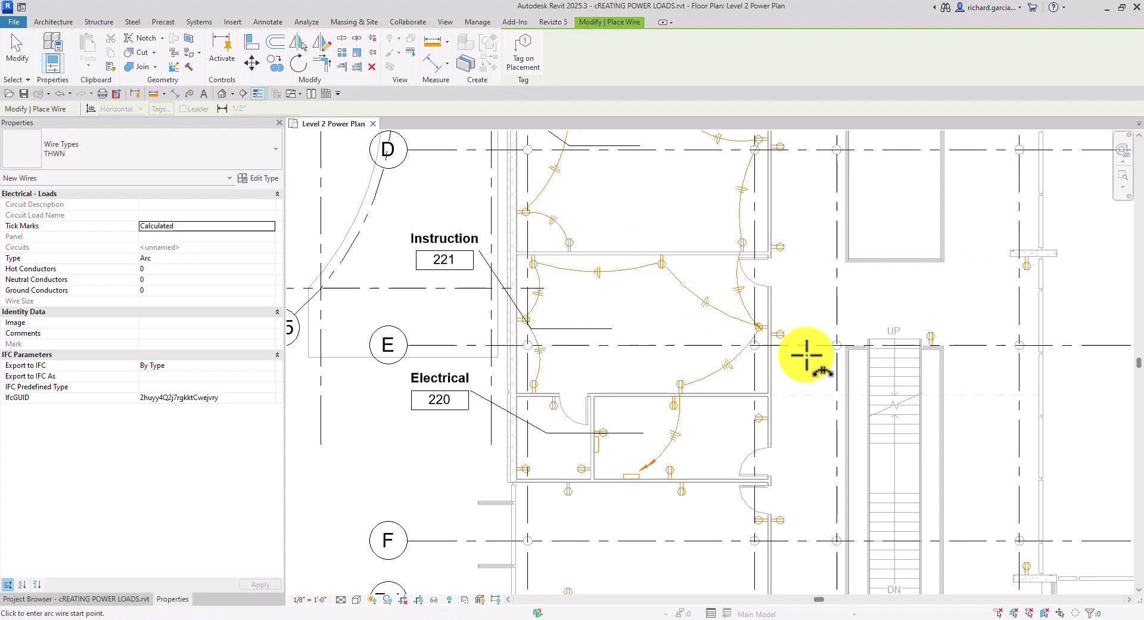
{"action": "scroll", "coordinate": [749, 317], "scroll_direction": "up", "scroll_amount": 3}
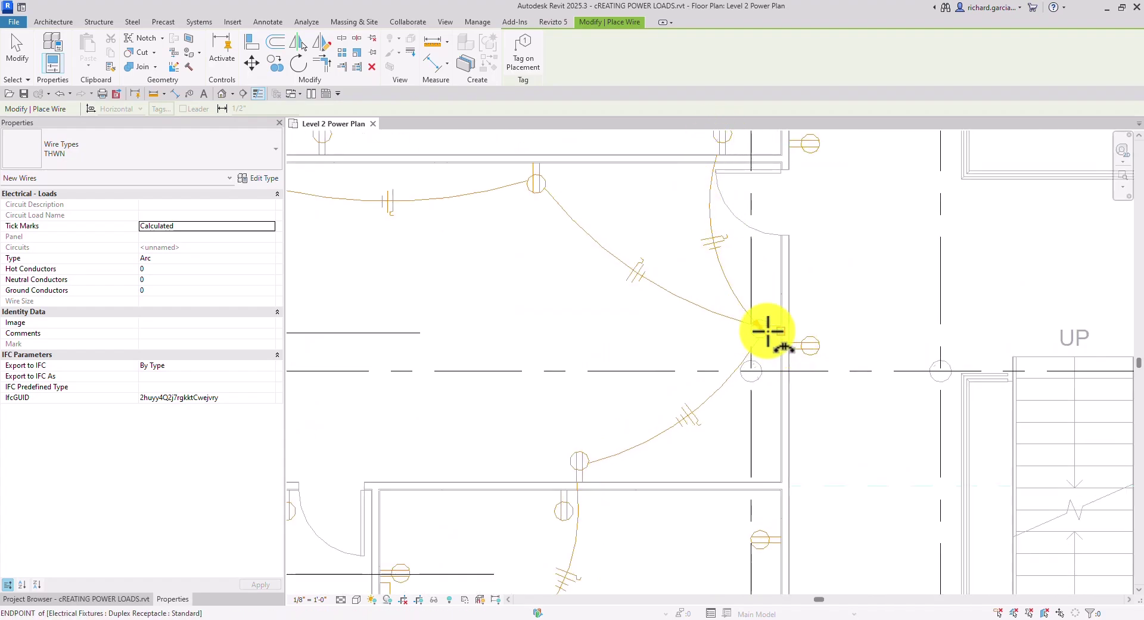
Draw an arc wire in Electrical 220 from the north wall receptacle to the east wall receptacle
{"action": "scroll", "coordinate": [769, 332], "scroll_direction": "down", "scroll_amount": 2}
{"action": "middle_click_drag", "start_coordinate": [742, 476], "coordinate": [739, 313]}
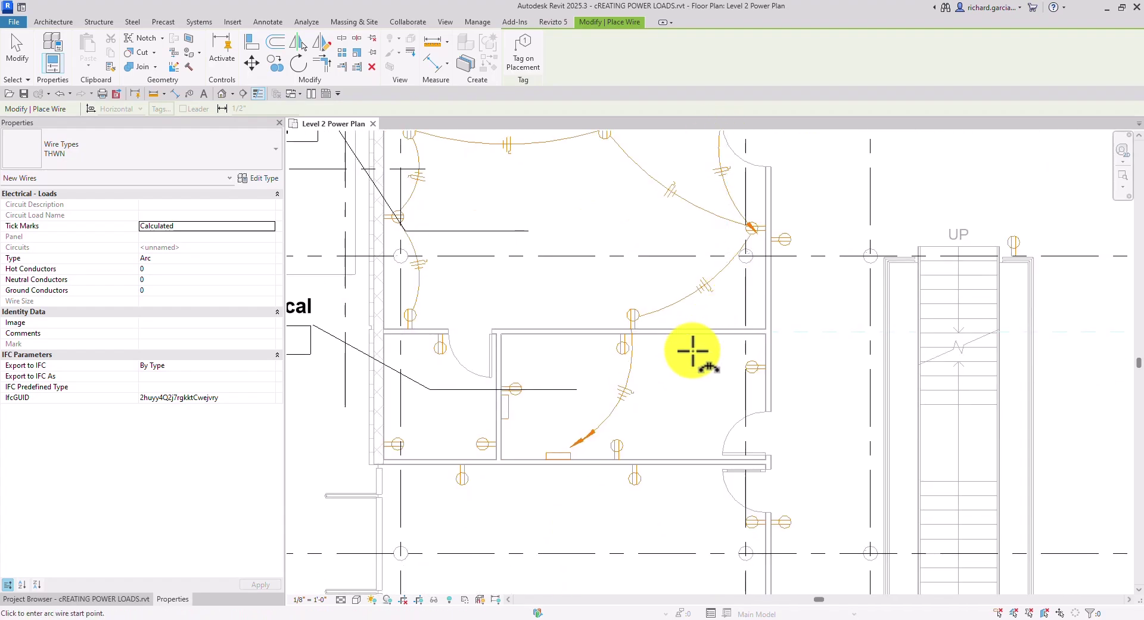
{"action": "scroll", "coordinate": [634, 344], "scroll_direction": "up", "scroll_amount": 3}
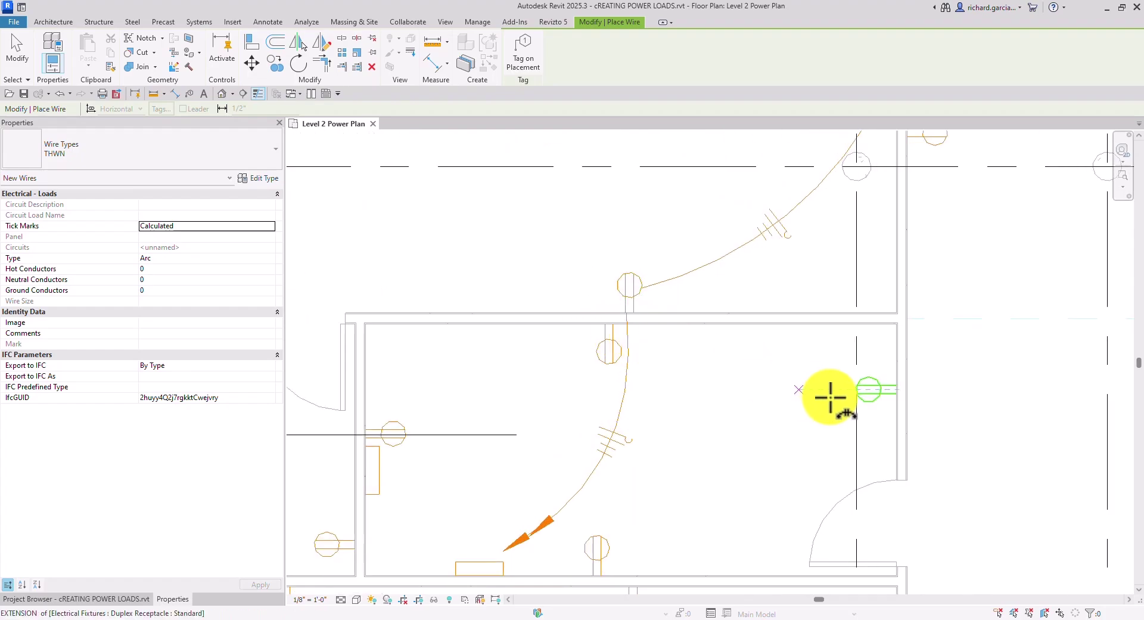
{"action": "left_click", "coordinate": [609, 320]}
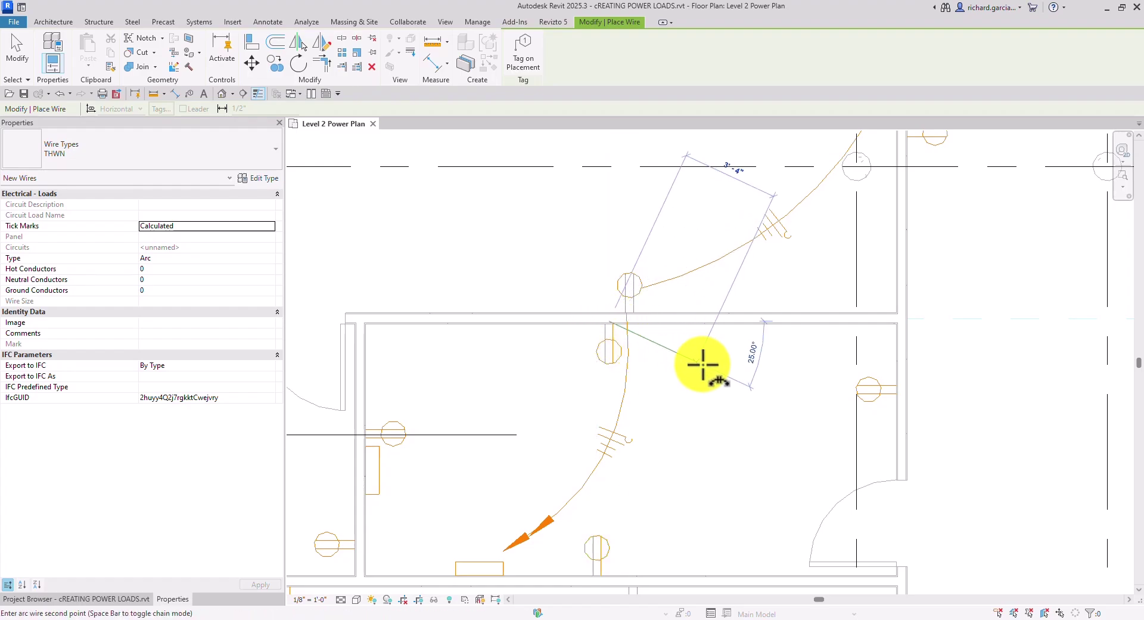
{"action": "left_click", "coordinate": [896, 387]}
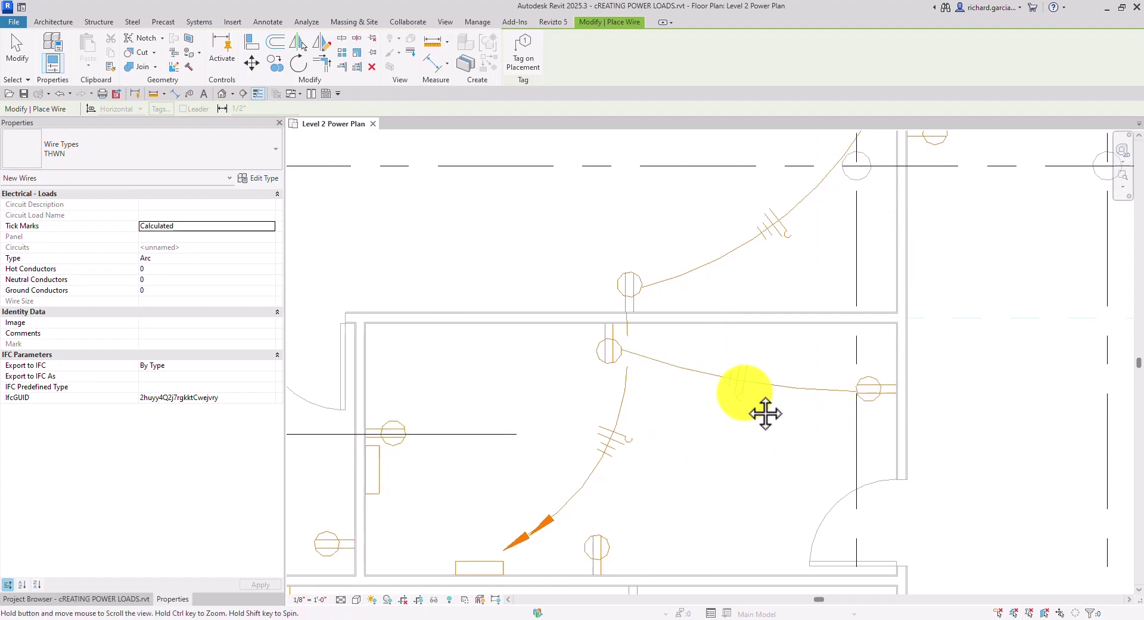
Draw an arc wire in Electrical 220 from the east wall receptacle to the south wall receptacle
{"action": "middle_click_drag", "start_coordinate": [709, 533], "coordinate": [755, 435]}
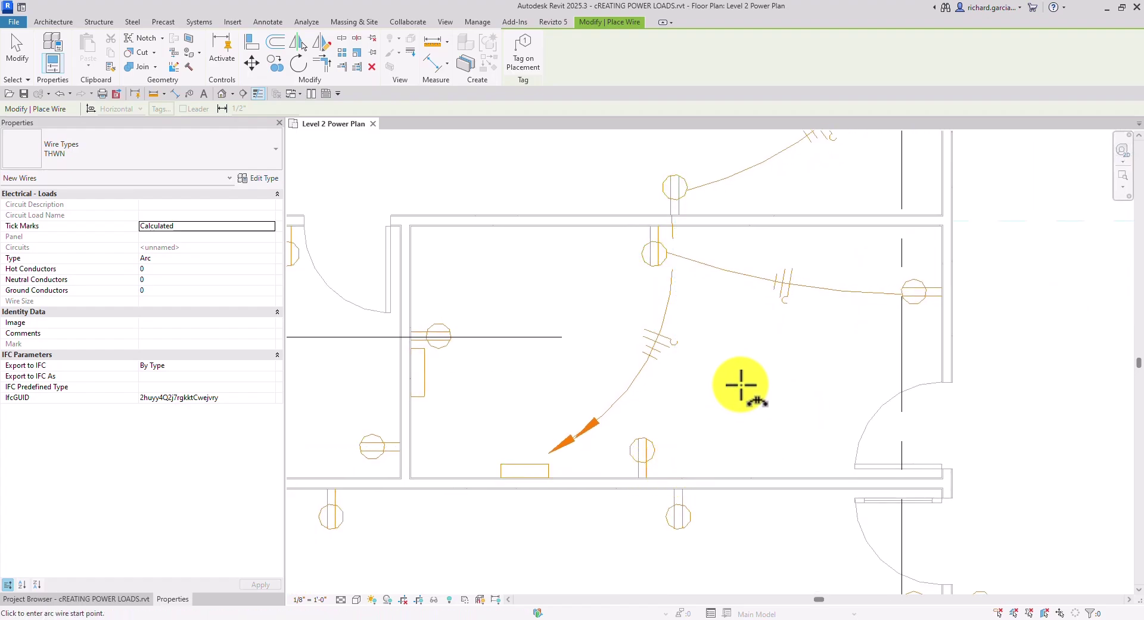
{"action": "scroll", "coordinate": [755, 341], "scroll_direction": "down", "scroll_amount": 2}
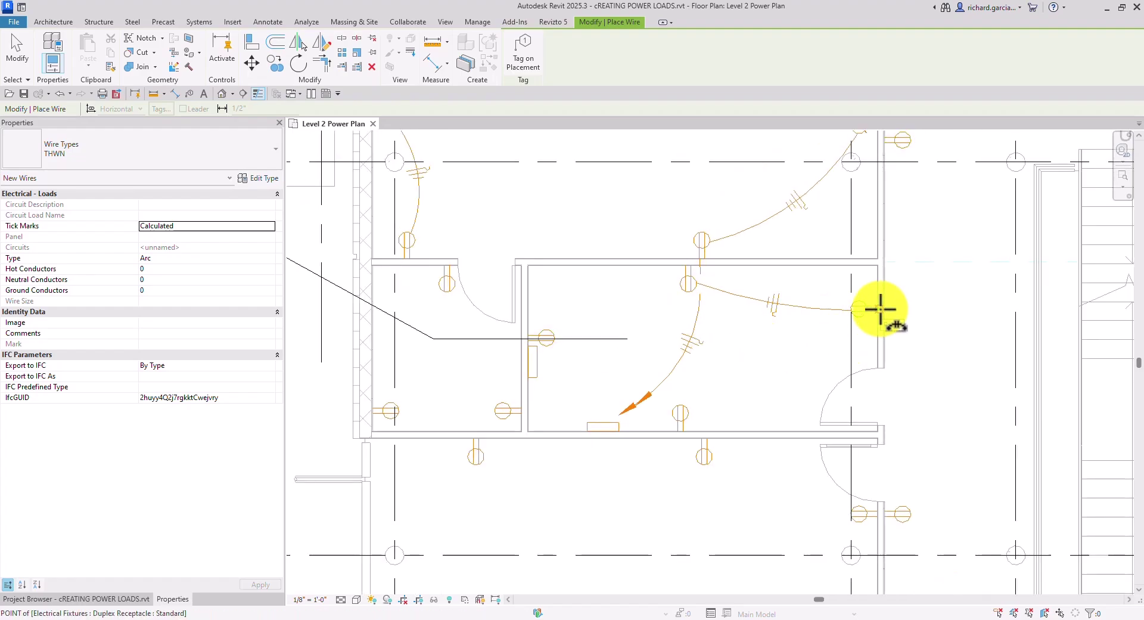
{"action": "left_click", "coordinate": [880, 309]}
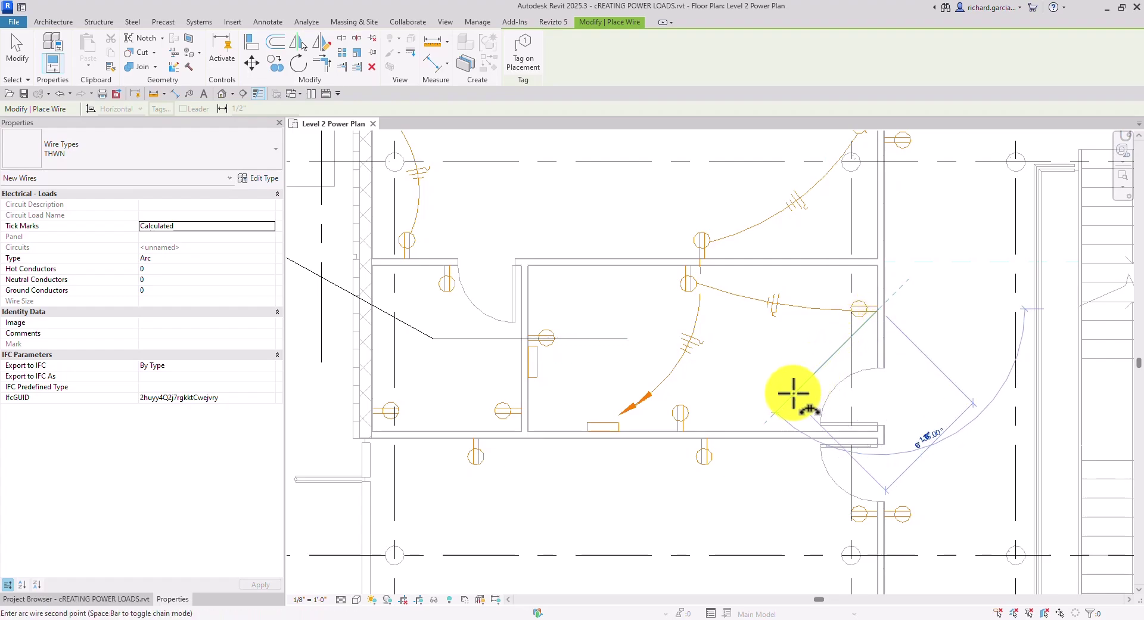
{"action": "left_click", "coordinate": [678, 429]}
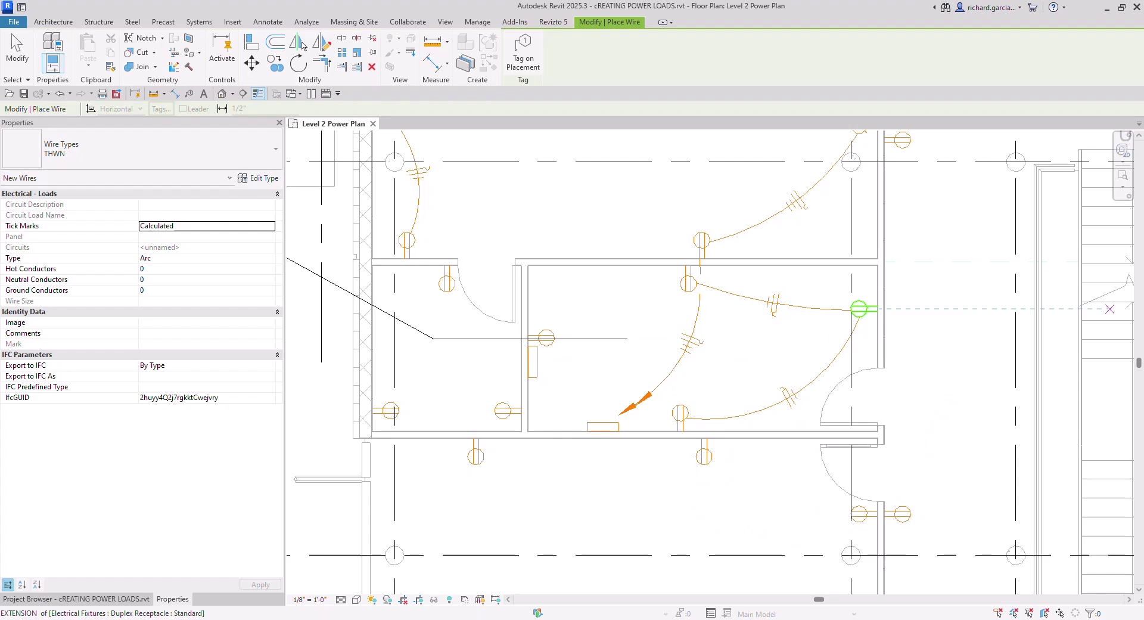
{"action": "scroll", "coordinate": [797, 357], "scroll_direction": "down", "scroll_amount": 2}
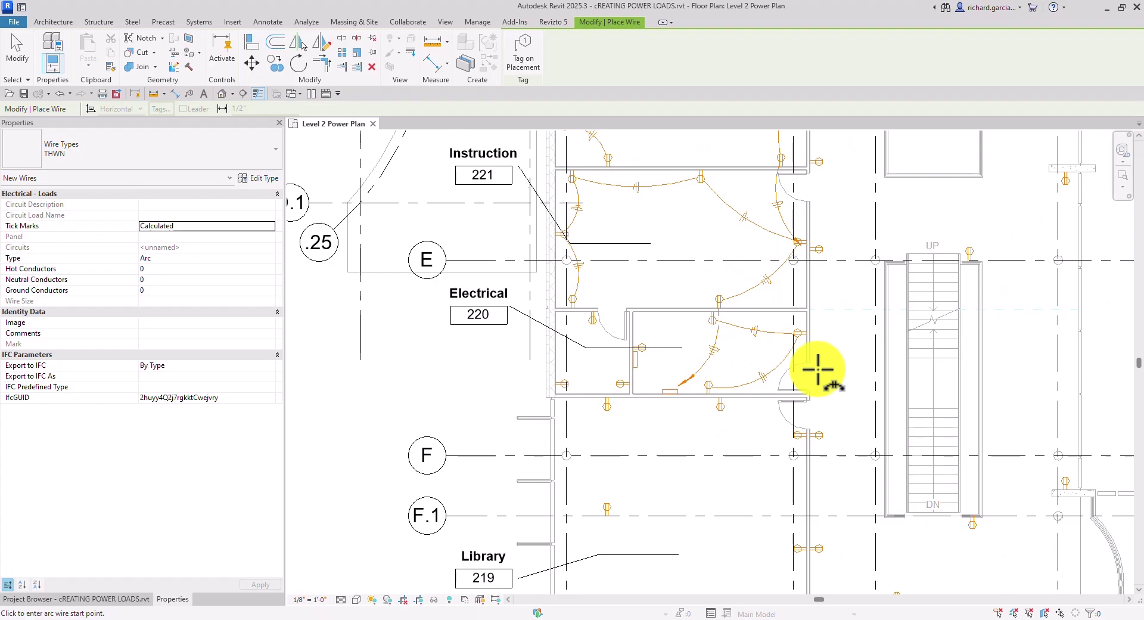
{"action": "key", "text": "Escape"}
{"action": "key", "text": "Escape"}
Draw an arc wire from the western receptacle on the Instruction 221 south wall to the Electrical 220 west wall receptacle
{"action": "scroll", "coordinate": [691, 339], "scroll_direction": "up", "scroll_amount": 3}
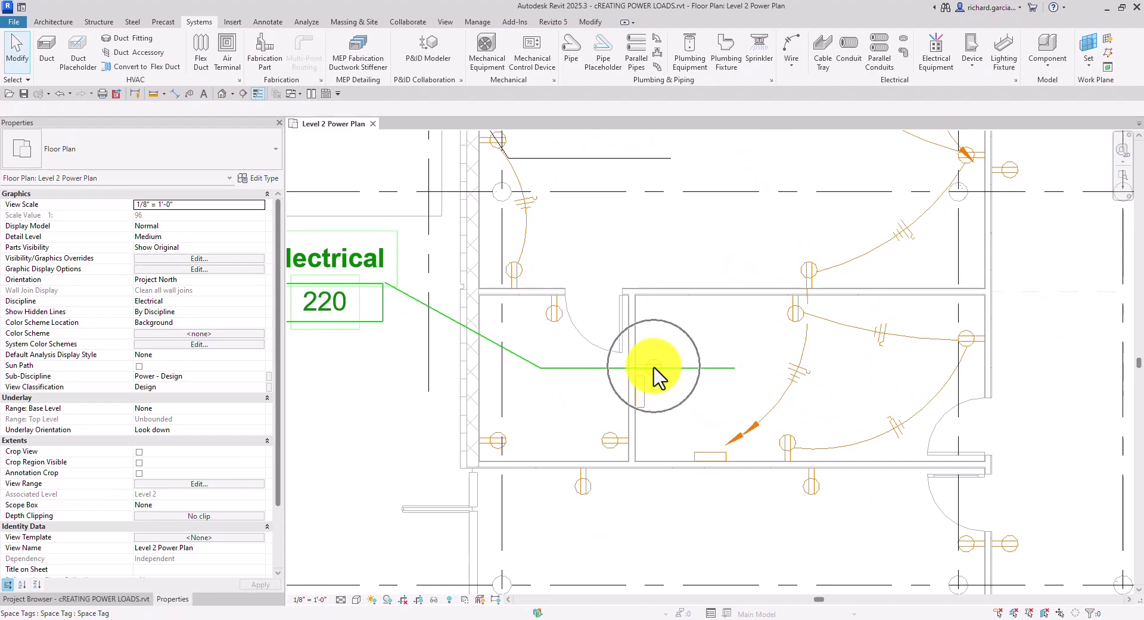
{"action": "left_click", "coordinate": [792, 71]}
{"action": "left_click", "coordinate": [815, 86]}
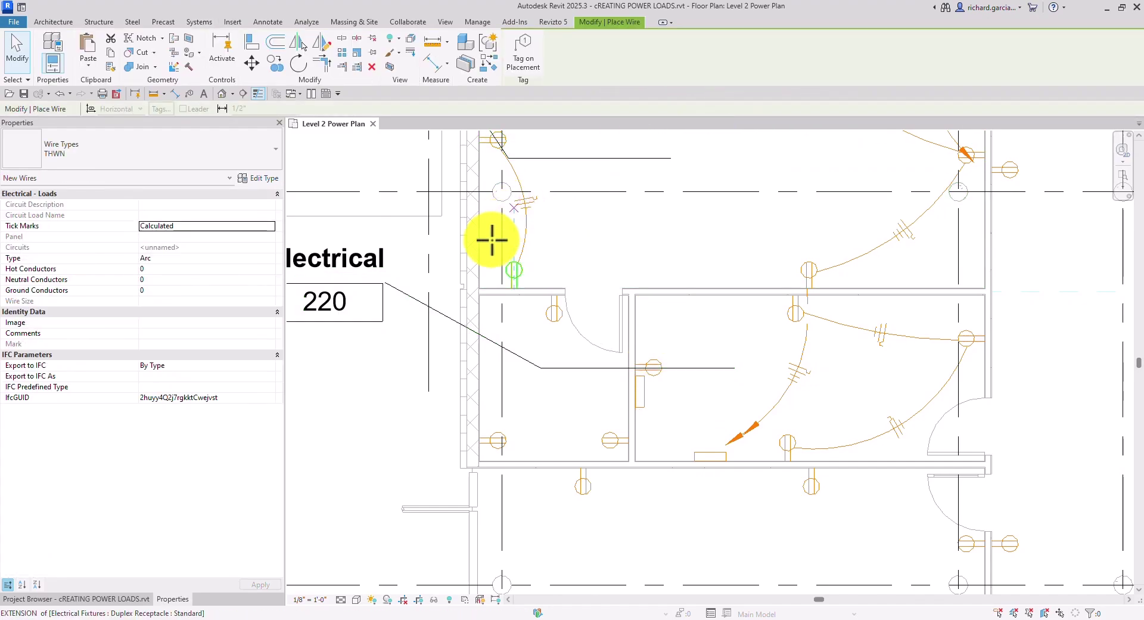
{"action": "left_click", "coordinate": [511, 288]}
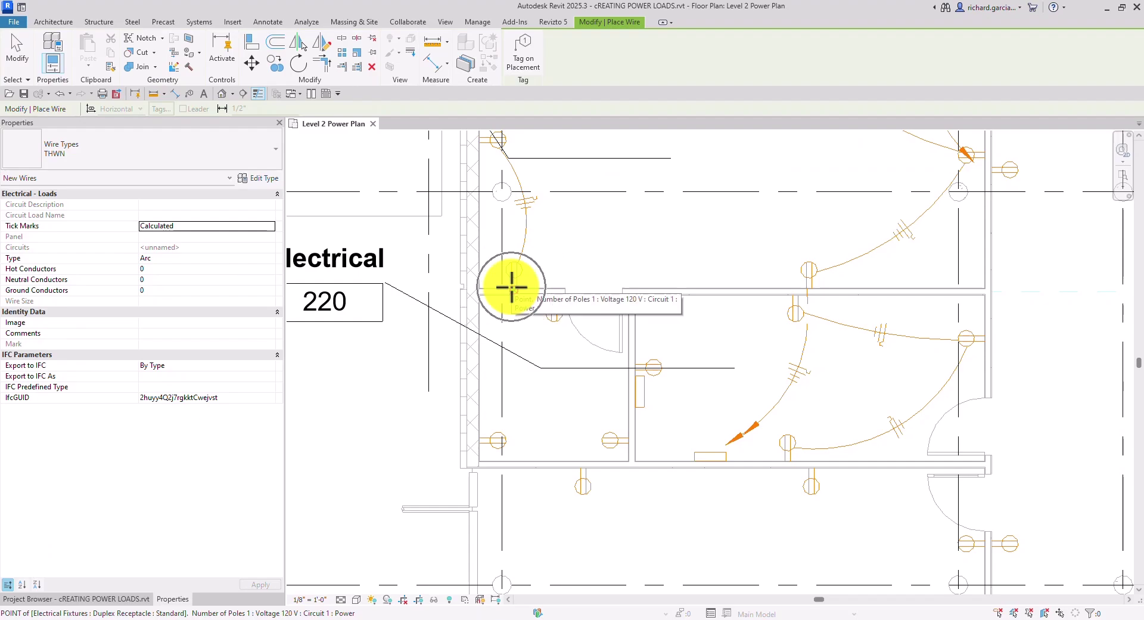
{"action": "left_click", "coordinate": [639, 271]}
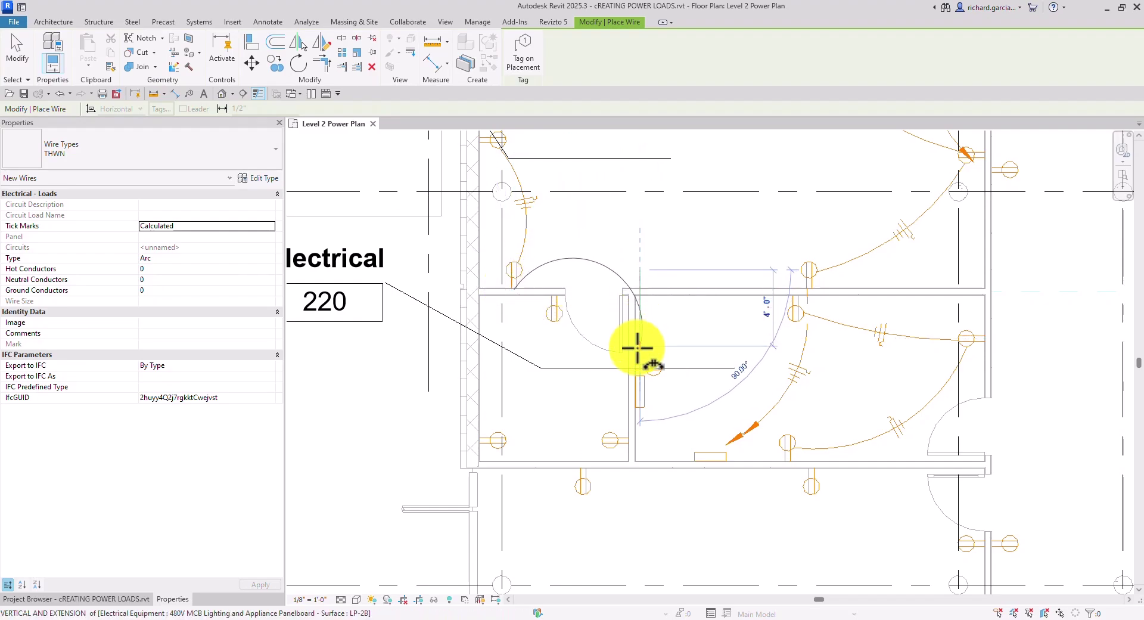
{"action": "left_click", "coordinate": [628, 369]}
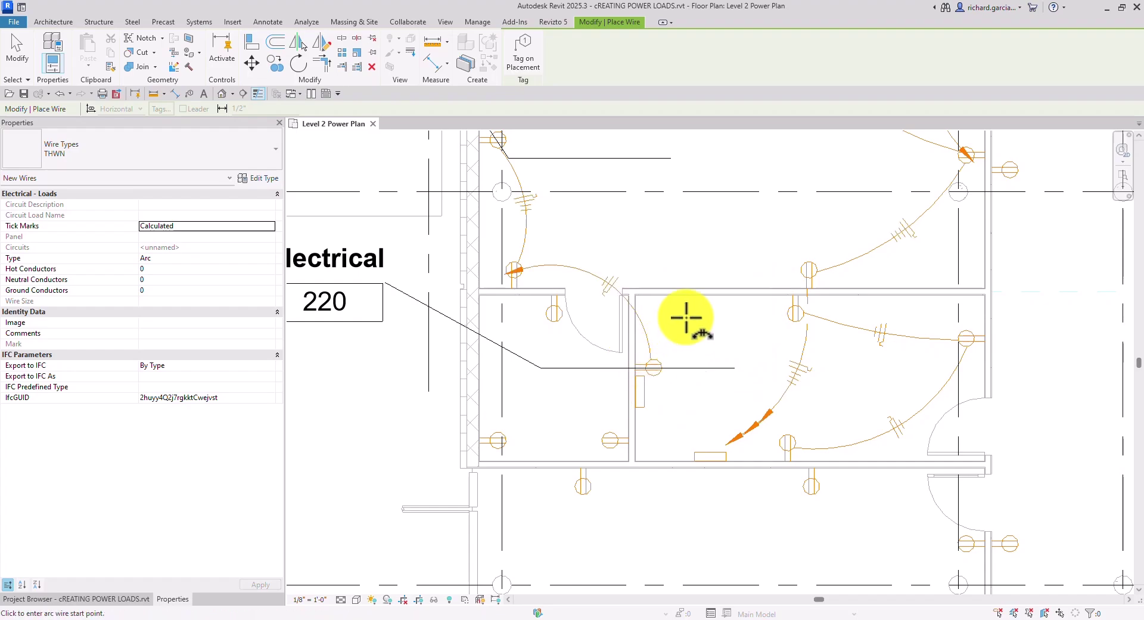
Delete the arc wire between the Instruction 221 south wall and the Electrical 220 west wall receptacle
{"action": "scroll", "coordinate": [690, 316], "scroll_direction": "down", "scroll_amount": 3}
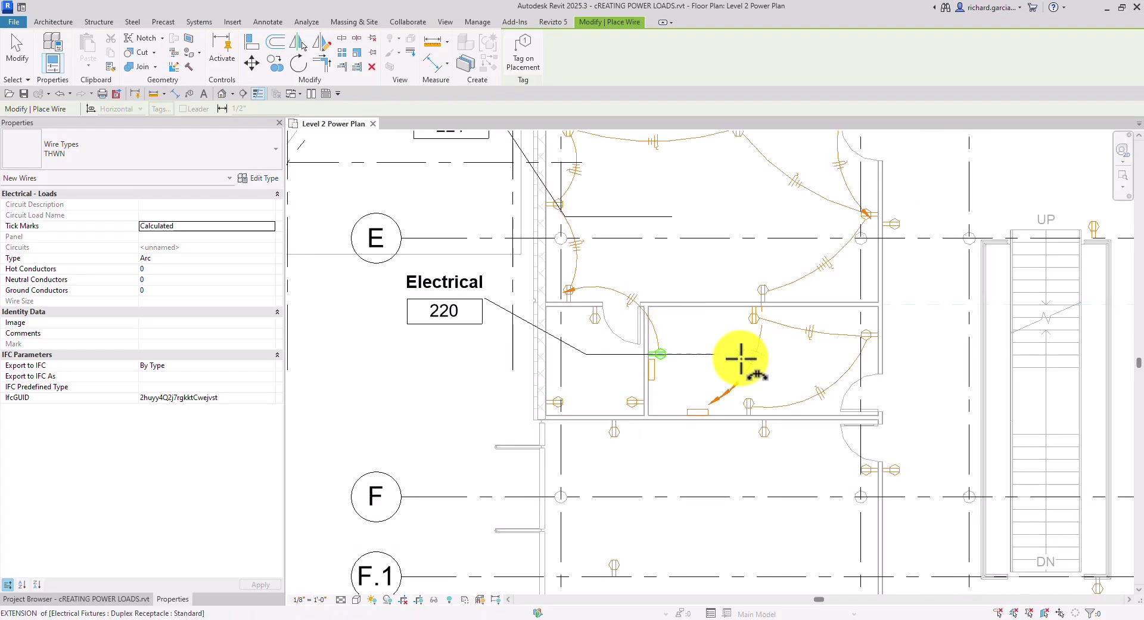
{"action": "scroll", "coordinate": [741, 357], "scroll_direction": "down", "scroll_amount": 2}
{"action": "scroll", "coordinate": [669, 332], "scroll_direction": "up", "scroll_amount": 4}
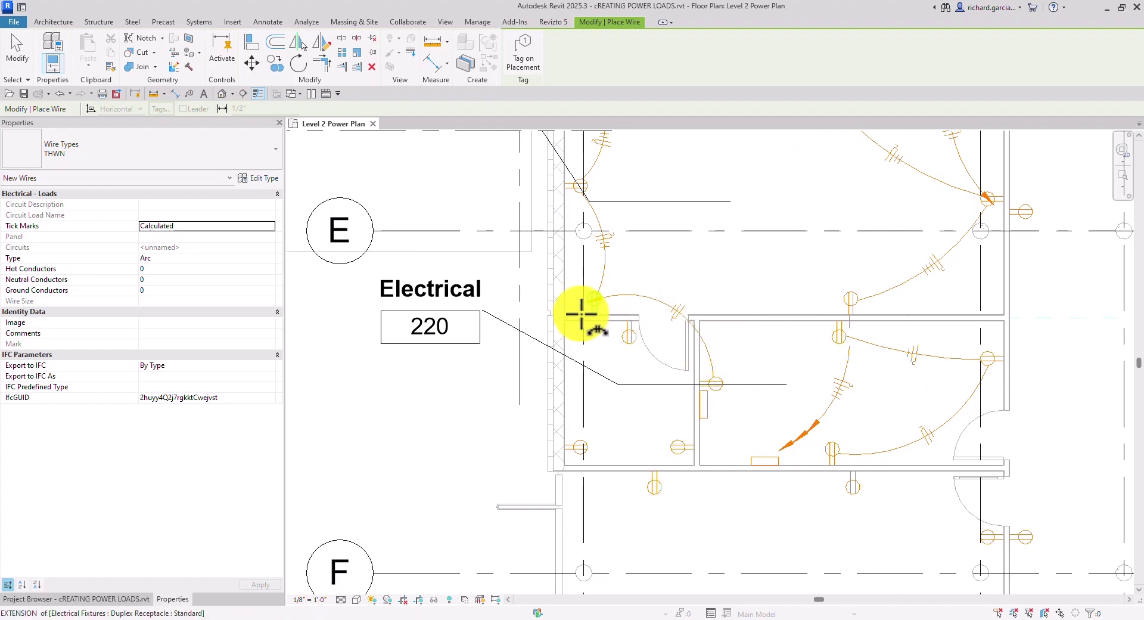
{"action": "left_click", "coordinate": [18, 50]}
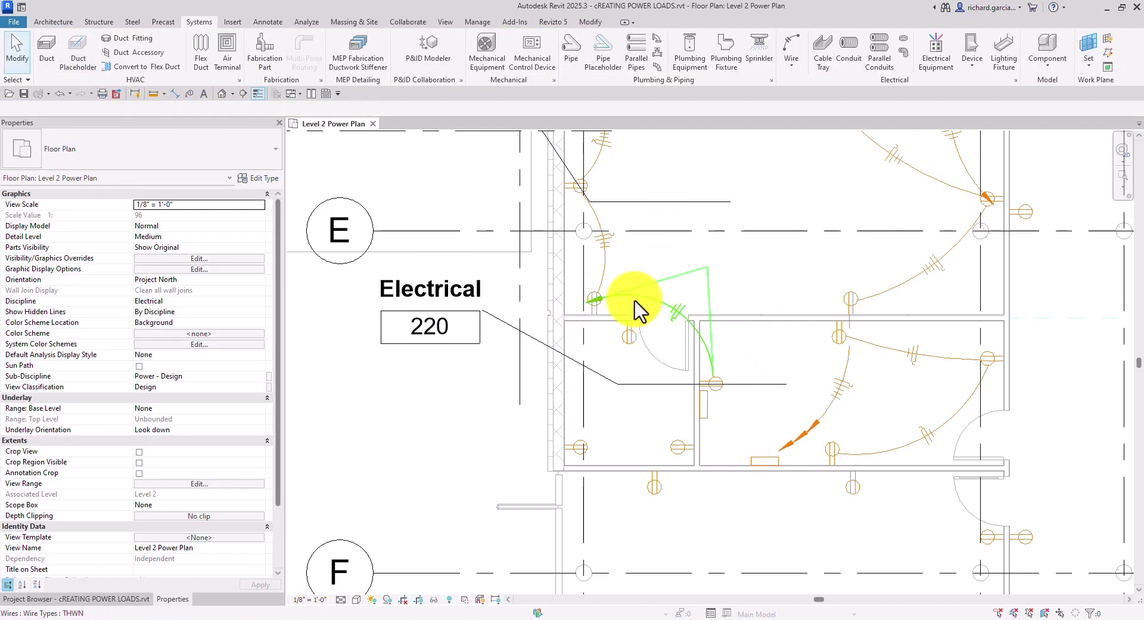
{"action": "left_click", "coordinate": [635, 309]}
{"action": "key", "text": "Delete"}
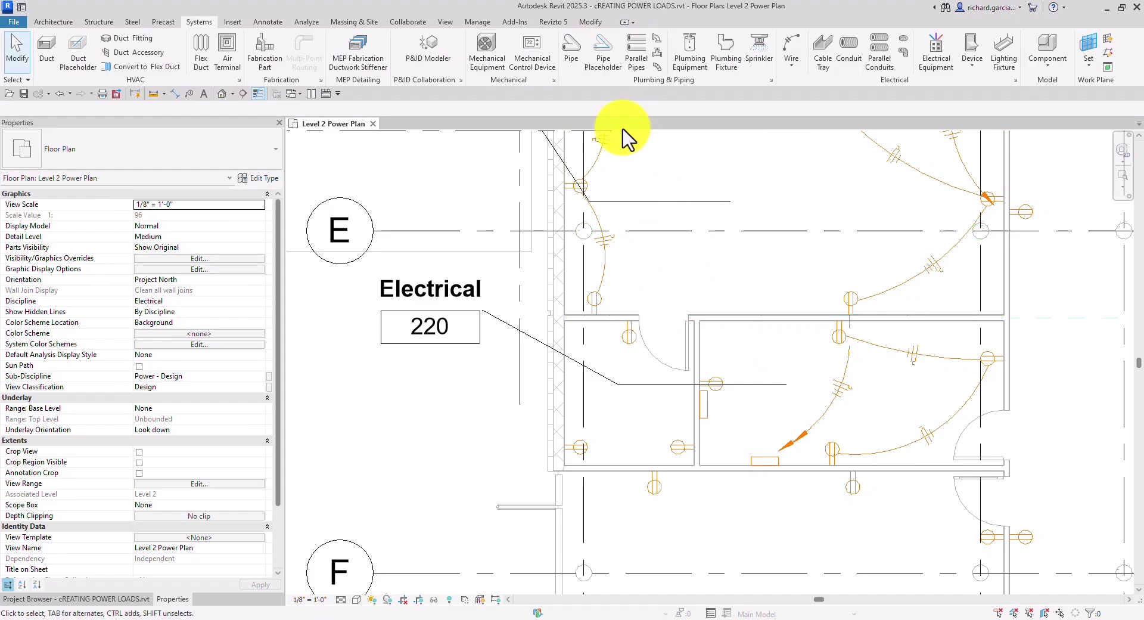
Draw an arc wire starting at the Electrical 220 west wall receptacle and ending at the western receptacle on the Instruction 221 south wall
{"action": "left_click", "coordinate": [791, 65]}
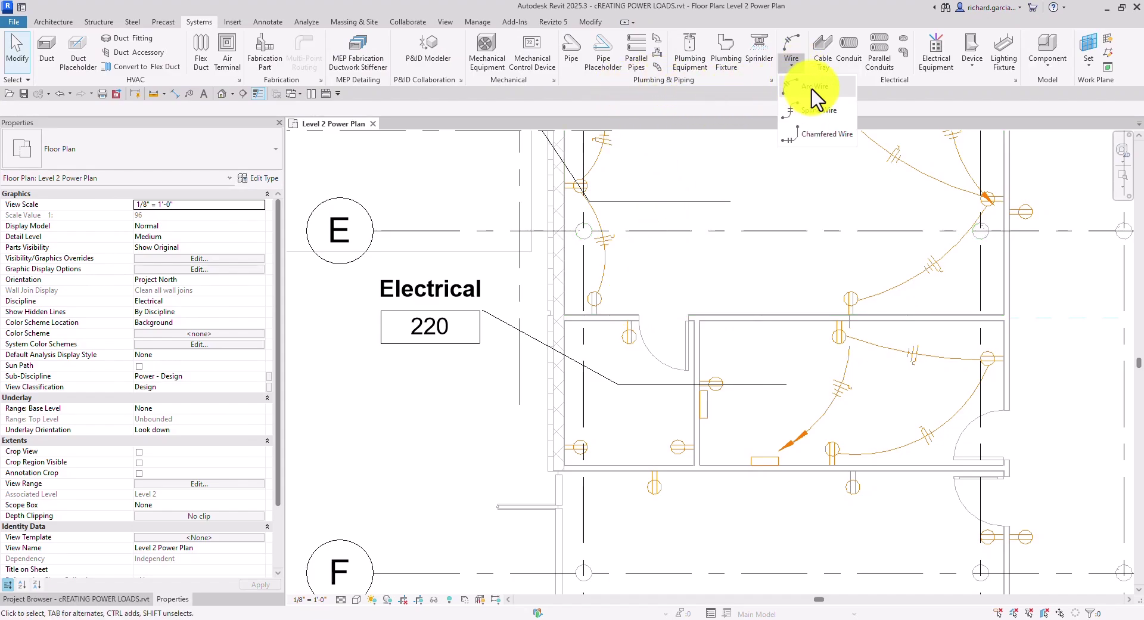
{"action": "left_click", "coordinate": [698, 383]}
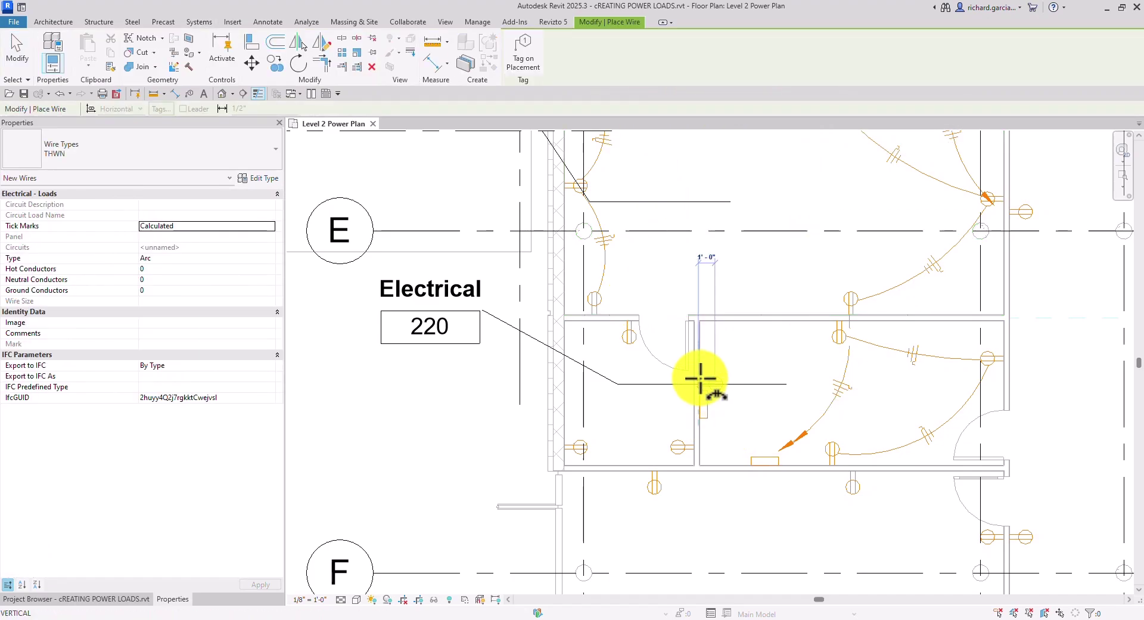
{"action": "left_click", "coordinate": [701, 308]}
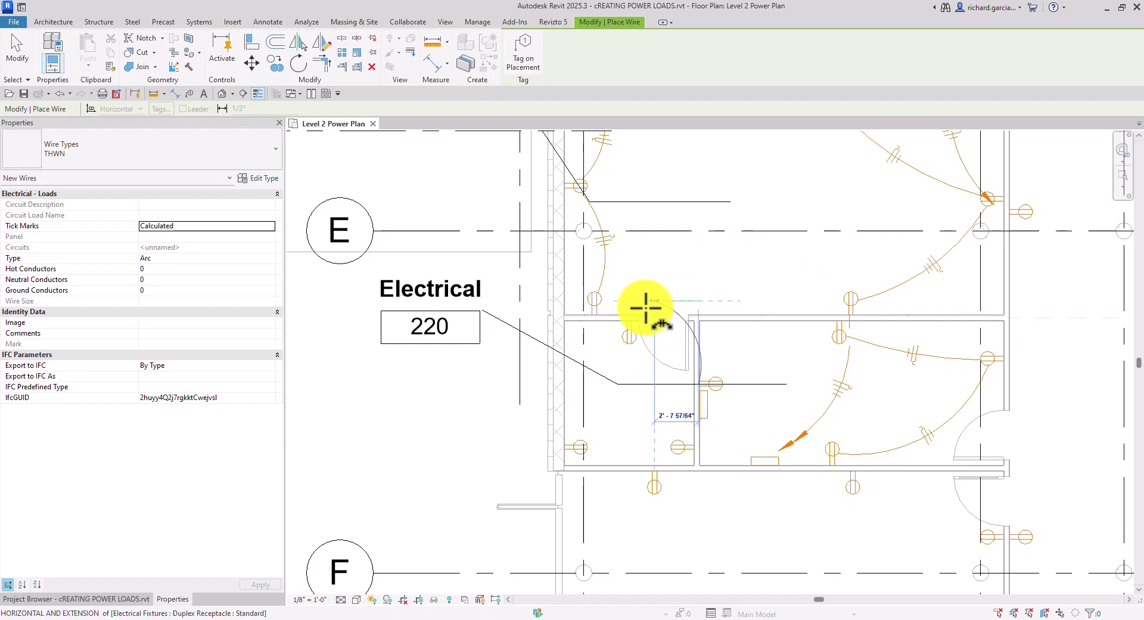
{"action": "left_click", "coordinate": [592, 311]}
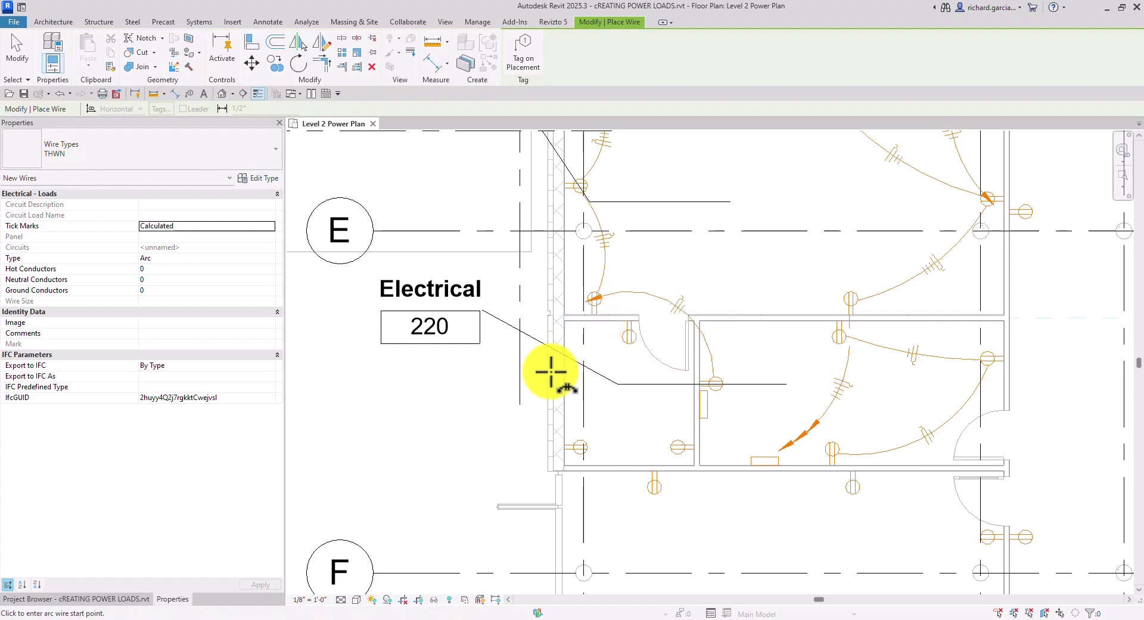
{"action": "key", "text": "Escape"}
{"action": "key", "text": "Escape"}
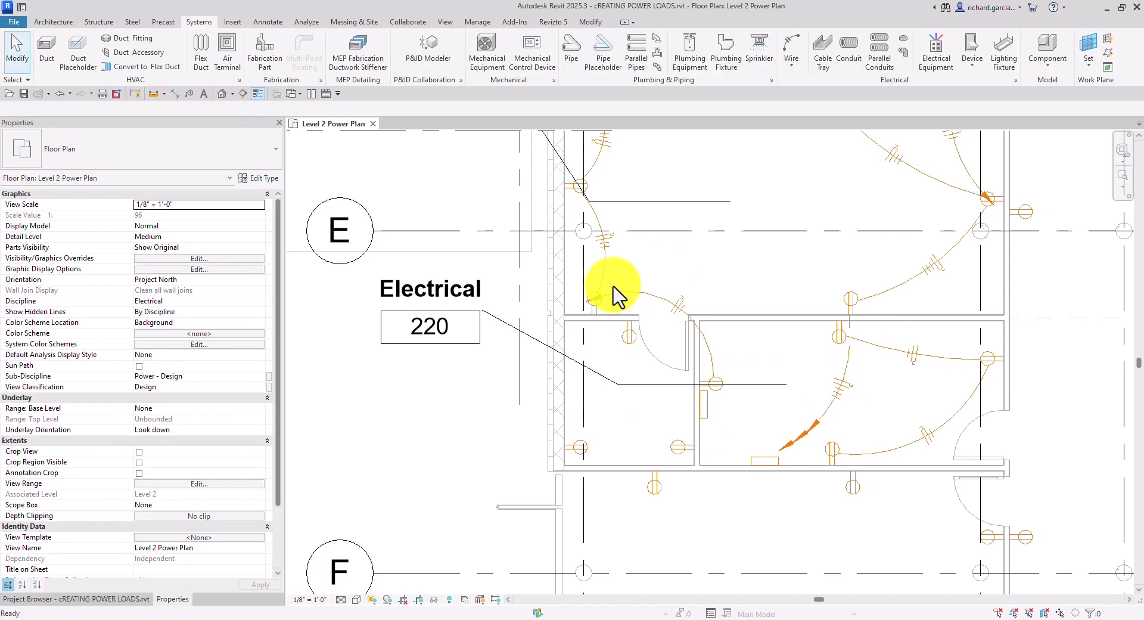
Flatten the new wire's arc toward the door and shift its Instruction 221 end onto that receptacle's wall point
{"action": "left_click", "coordinate": [677, 310]}
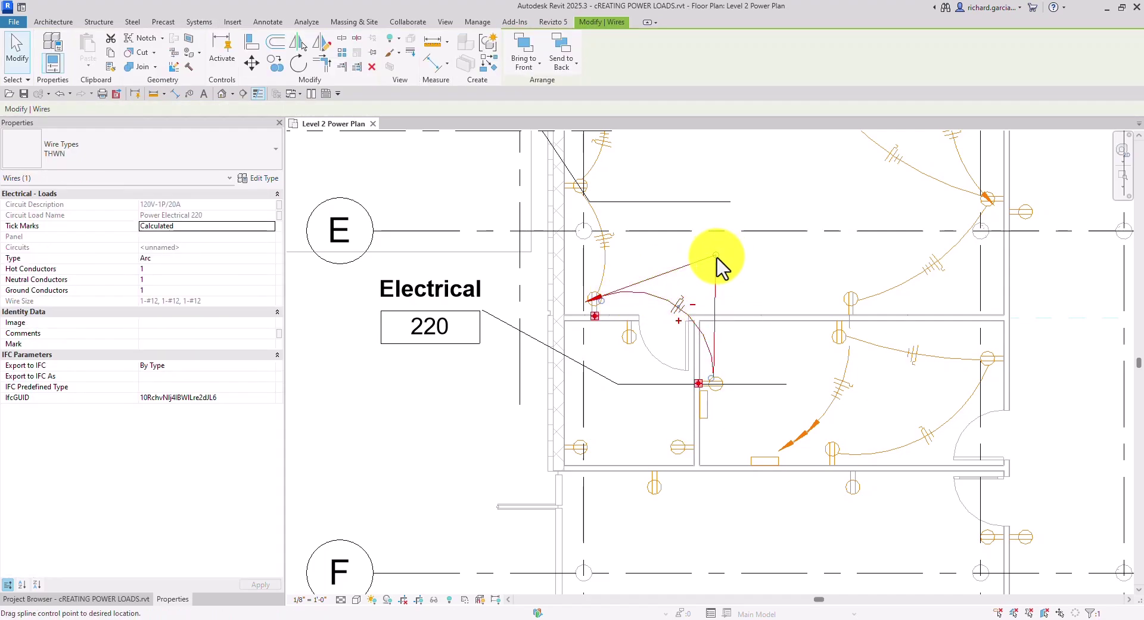
{"action": "left_click_drag", "start_coordinate": [717, 256], "coordinate": [678, 268]}
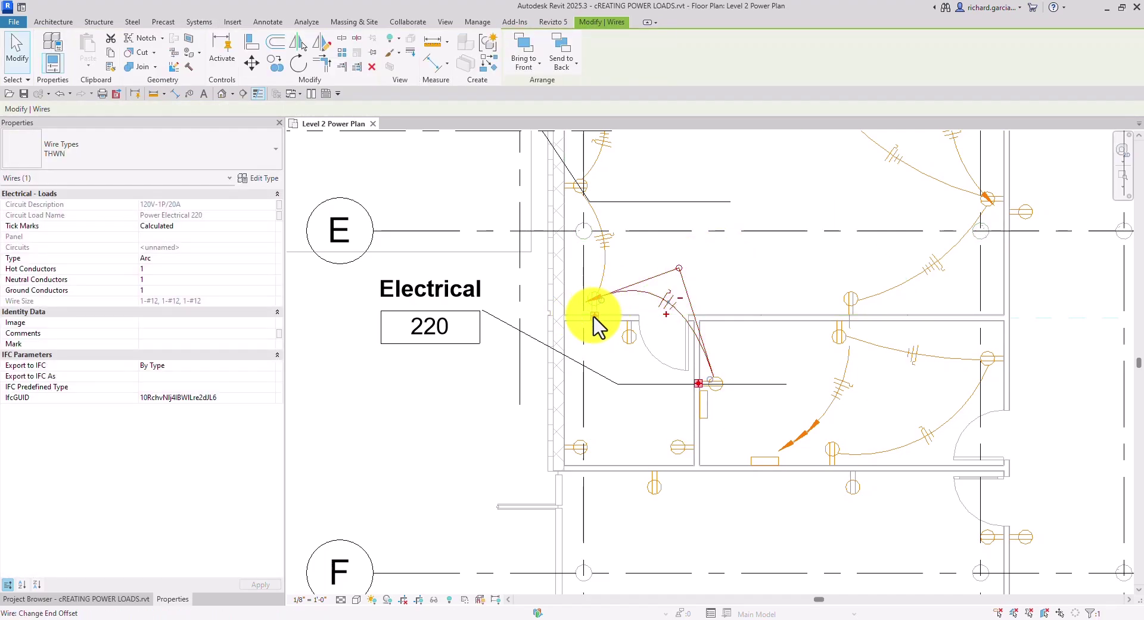
{"action": "mouse_move", "coordinate": [594, 314]}
{"action": "left_mouse_down"}
{"action": "mouse_move", "coordinate": [817, 377]}
{"action": "mouse_move", "coordinate": [779, 421]}
{"action": "mouse_move", "coordinate": [695, 378]}
{"action": "mouse_move", "coordinate": [607, 307]}
{"action": "mouse_move", "coordinate": [595, 315]}
{"action": "left_mouse_up"}
{"action": "left_click_drag", "start_coordinate": [781, 358], "coordinate": [712, 362]}
{"action": "key", "text": "Escape"}
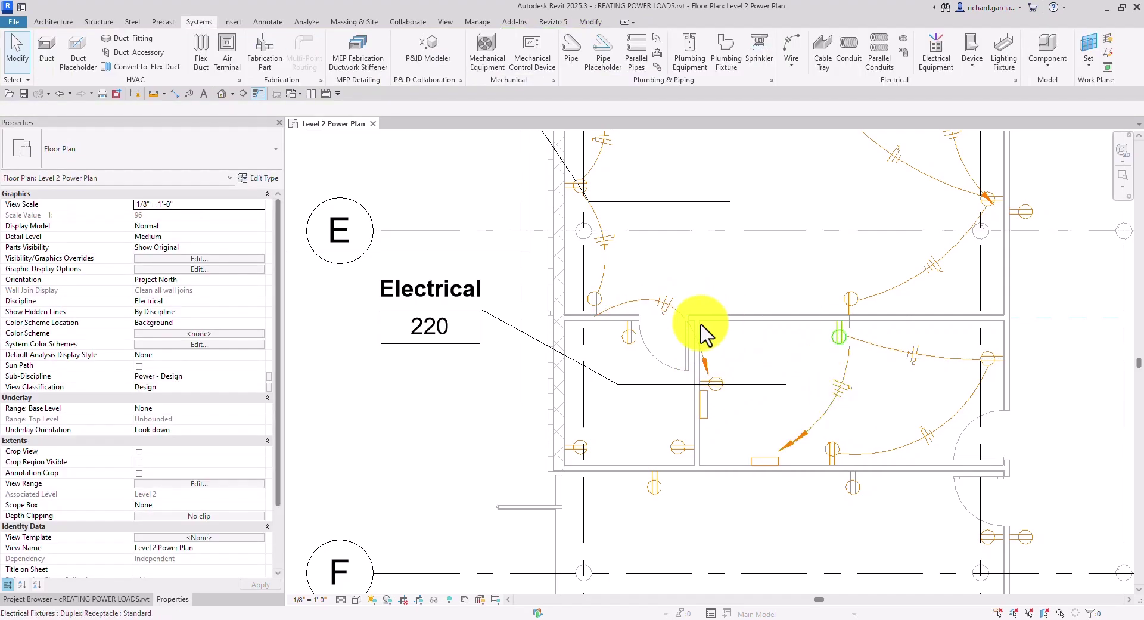
Move the same wire's other end onto the wall point of the Electrical 220 west wall receptacle
{"action": "scroll", "coordinate": [703, 382], "scroll_direction": "up", "scroll_amount": 2}
{"action": "scroll", "coordinate": [703, 381], "scroll_direction": "up", "scroll_amount": 1}
{"action": "left_click", "coordinate": [708, 361]}
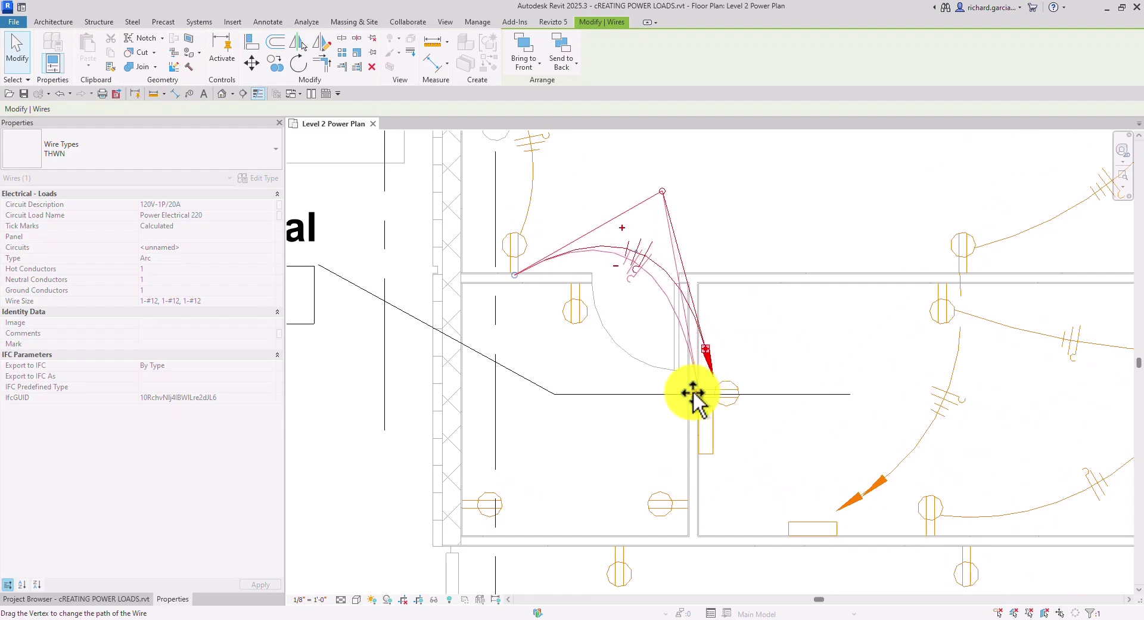
{"action": "scroll", "coordinate": [694, 334], "scroll_direction": "down", "scroll_amount": 3}
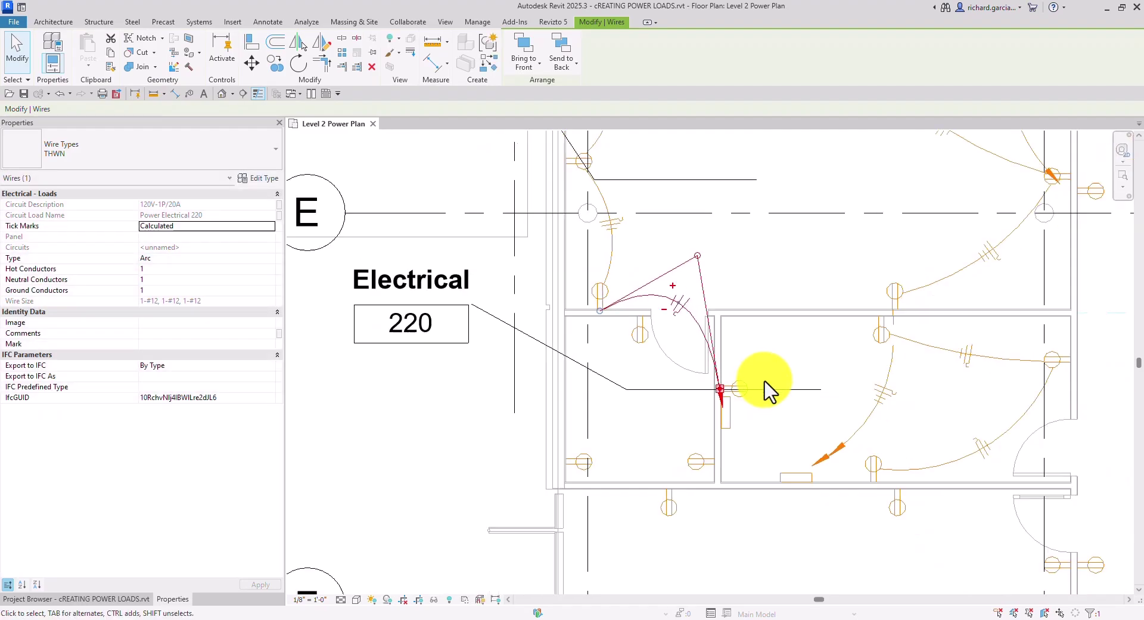
{"action": "key", "text": "Escape"}
Draw an arc wire in Electrical 220 from the west wall receptacle to the south wall receptacle
{"action": "scroll", "coordinate": [744, 364], "scroll_direction": "down", "scroll_amount": 1}
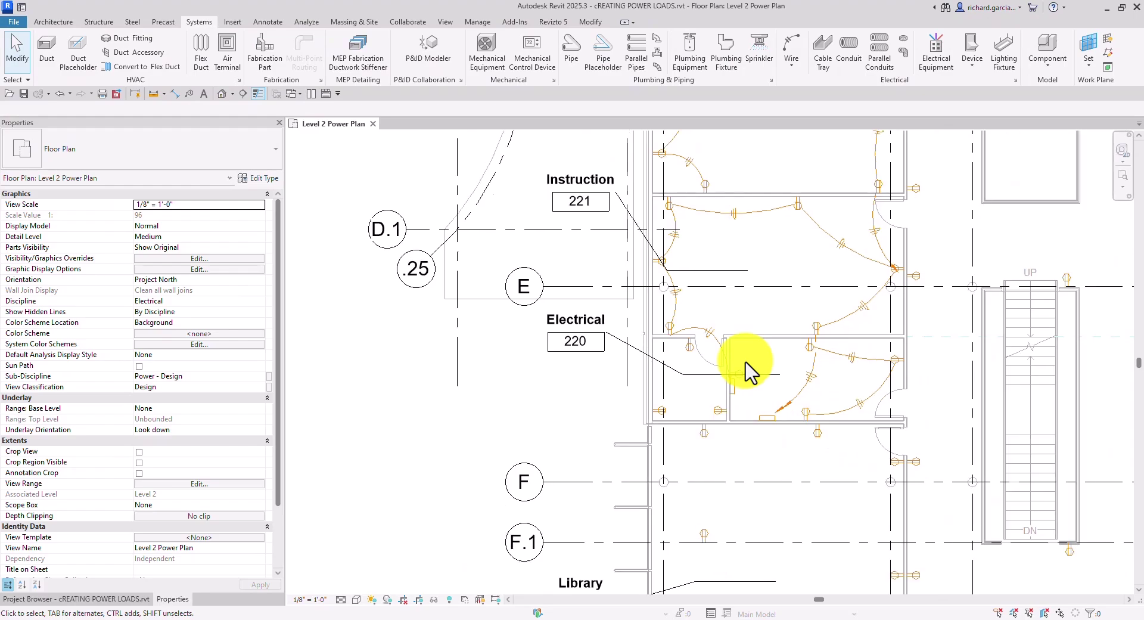
{"action": "middle_click_drag", "start_coordinate": [758, 388], "coordinate": [670, 319]}
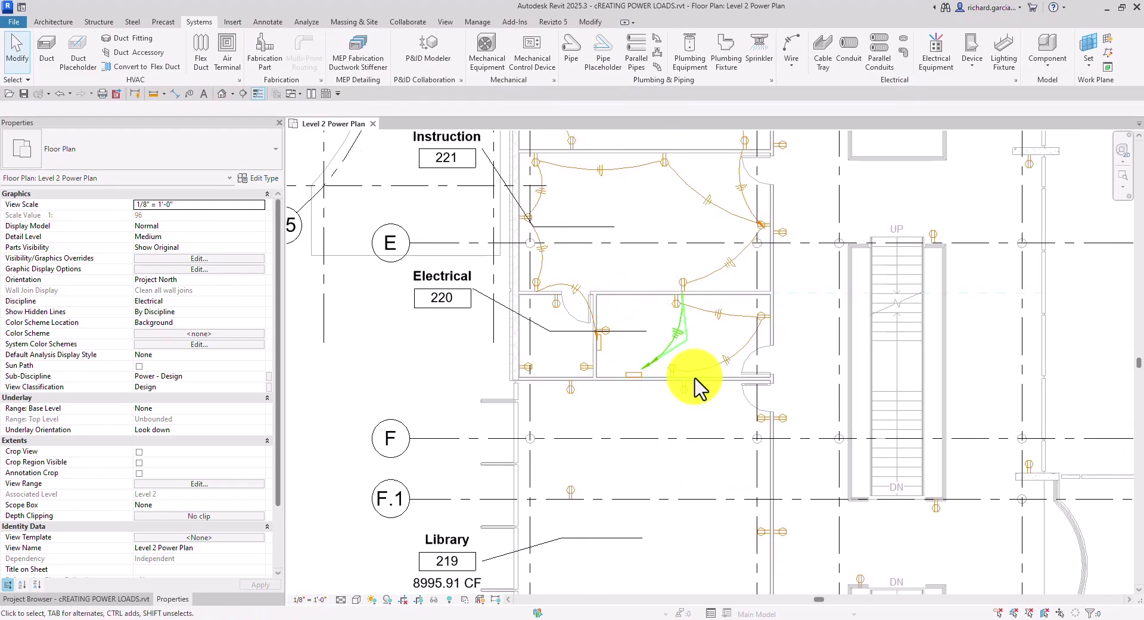
{"action": "scroll", "coordinate": [638, 327], "scroll_direction": "up", "scroll_amount": 4}
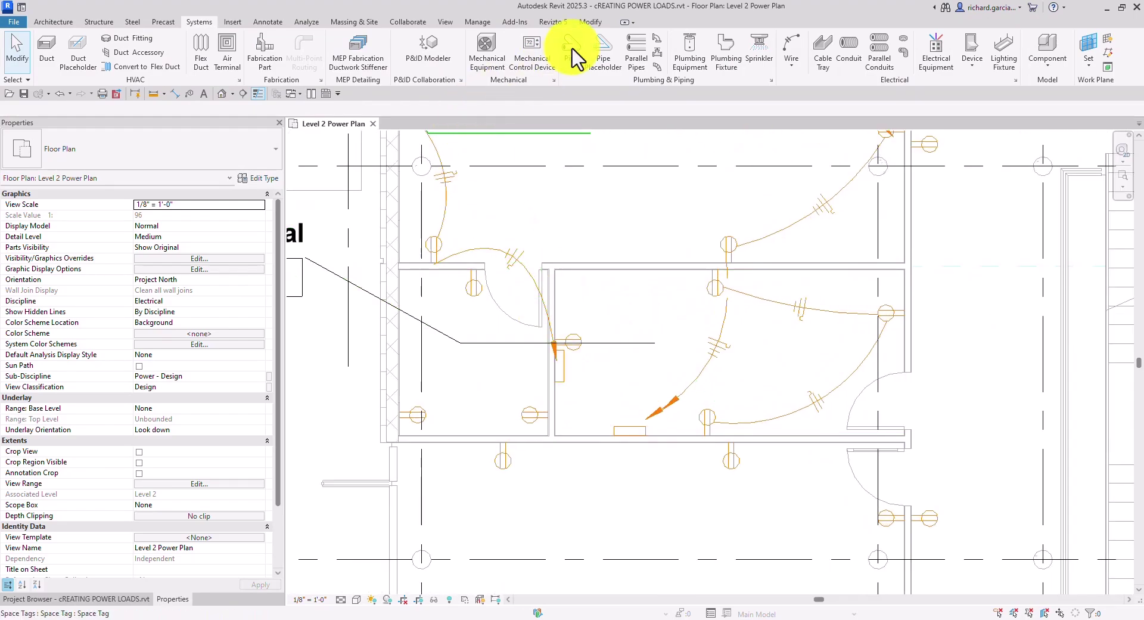
{"action": "left_click", "coordinate": [793, 77]}
{"action": "left_click", "coordinate": [813, 113]}
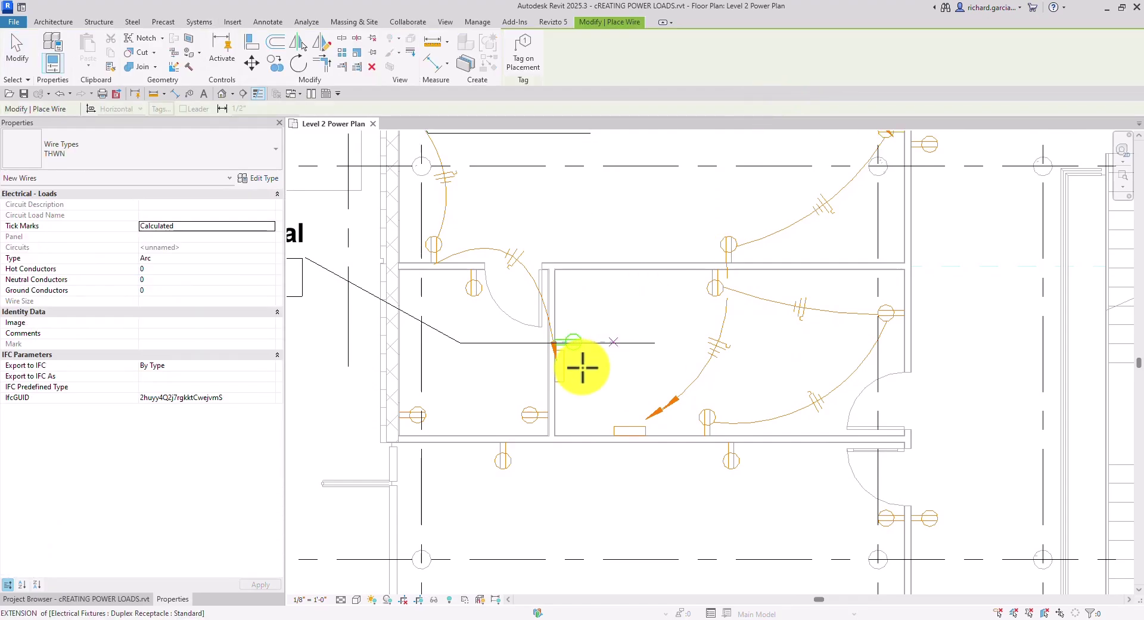
{"action": "scroll", "coordinate": [557, 324], "scroll_direction": "up", "scroll_amount": 3}
{"action": "left_click", "coordinate": [536, 317]}
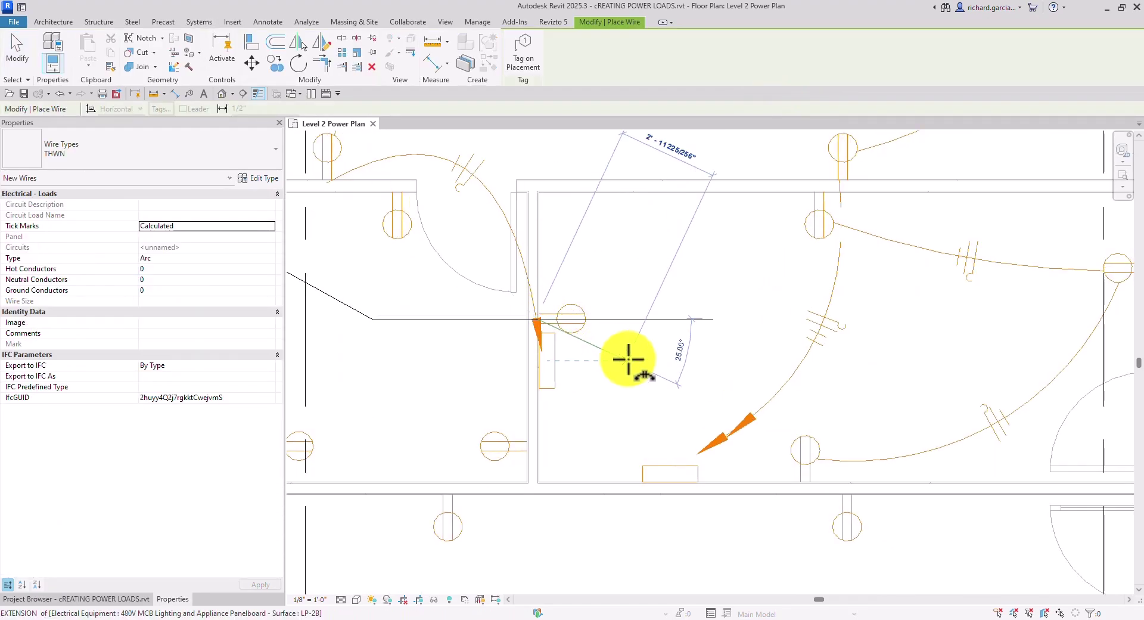
{"action": "left_click", "coordinate": [804, 484]}
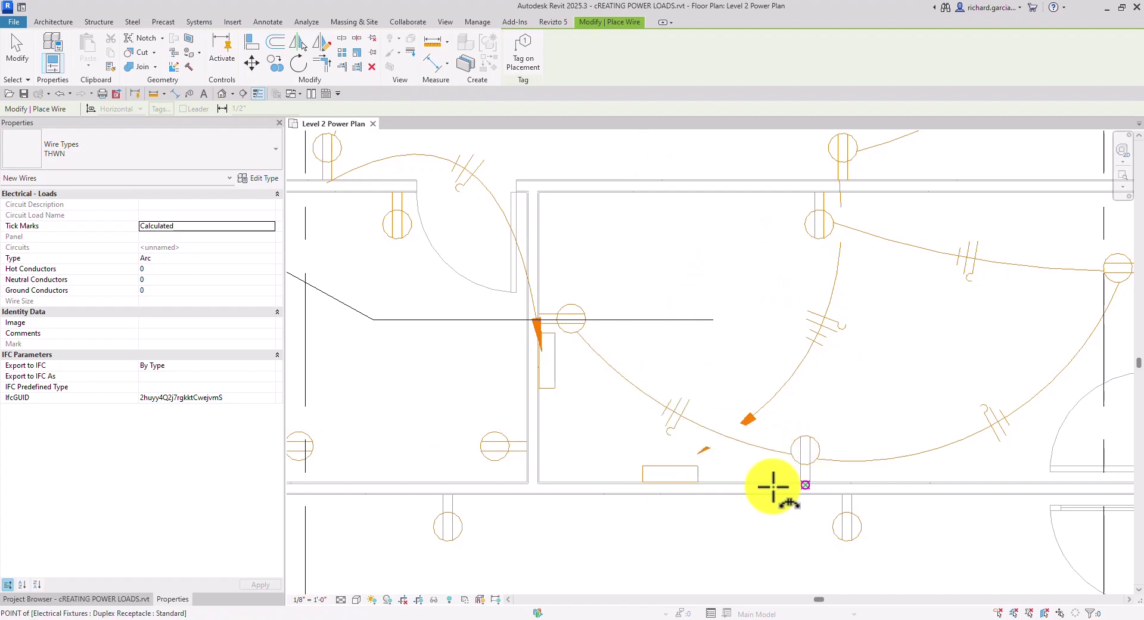
{"action": "left_click", "coordinate": [625, 363]}
{"action": "scroll", "coordinate": [626, 362], "scroll_direction": "down", "scroll_amount": 3}
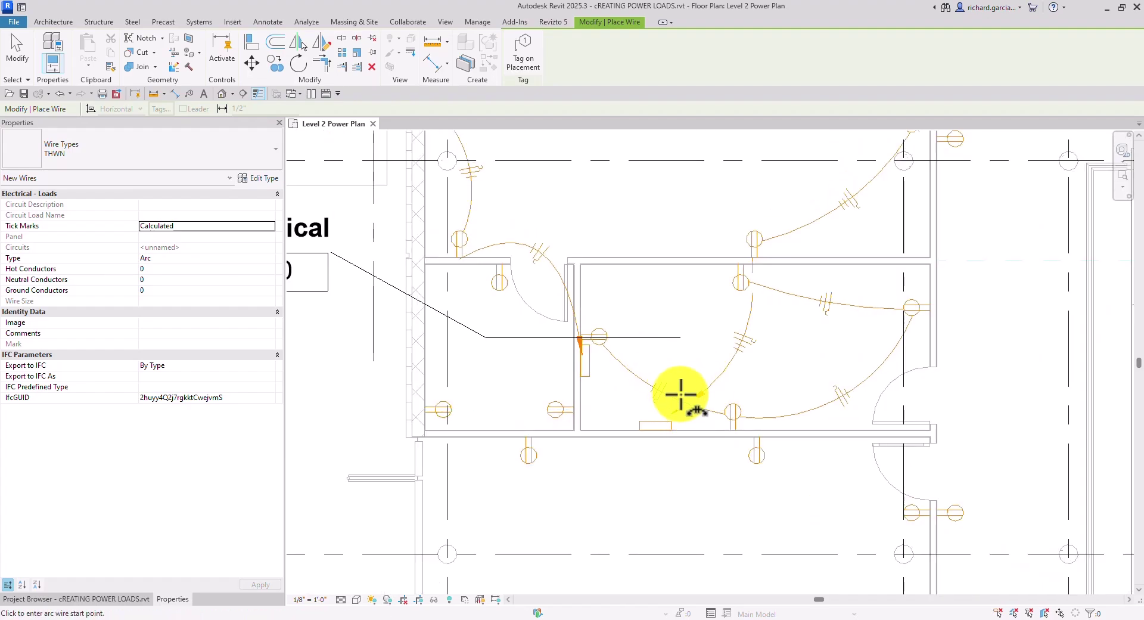
{"action": "key", "text": "Escape"}
Bow the west-to-south wall wire in Electrical 220 outward toward the room's southwest corner
{"action": "left_click", "coordinate": [654, 406]}
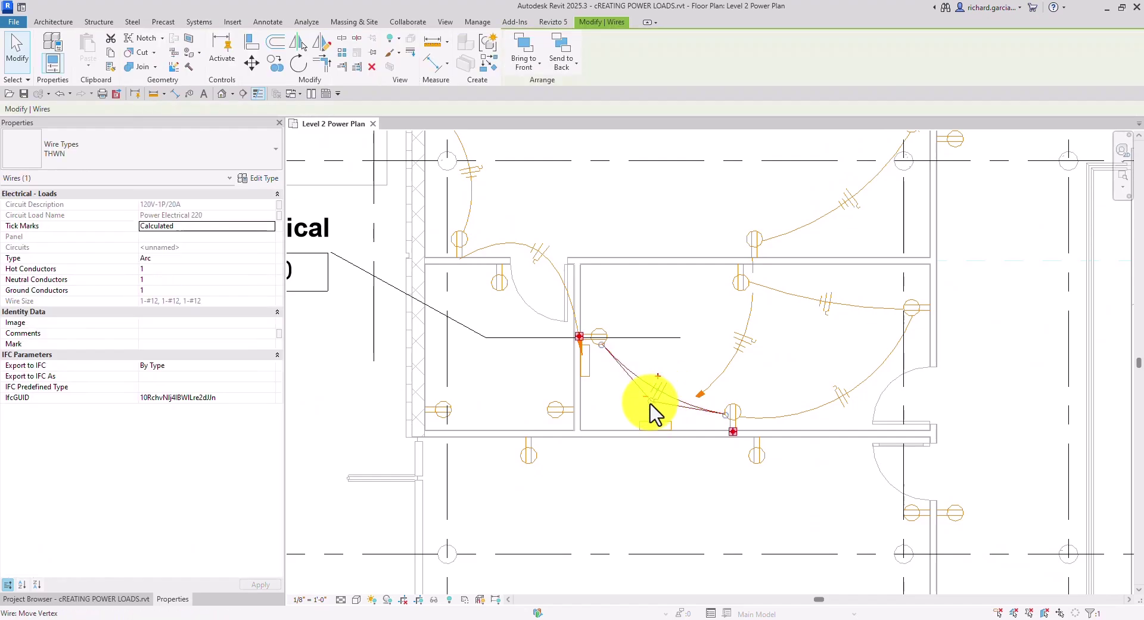
{"action": "left_click_drag", "start_coordinate": [654, 411], "coordinate": [622, 437]}
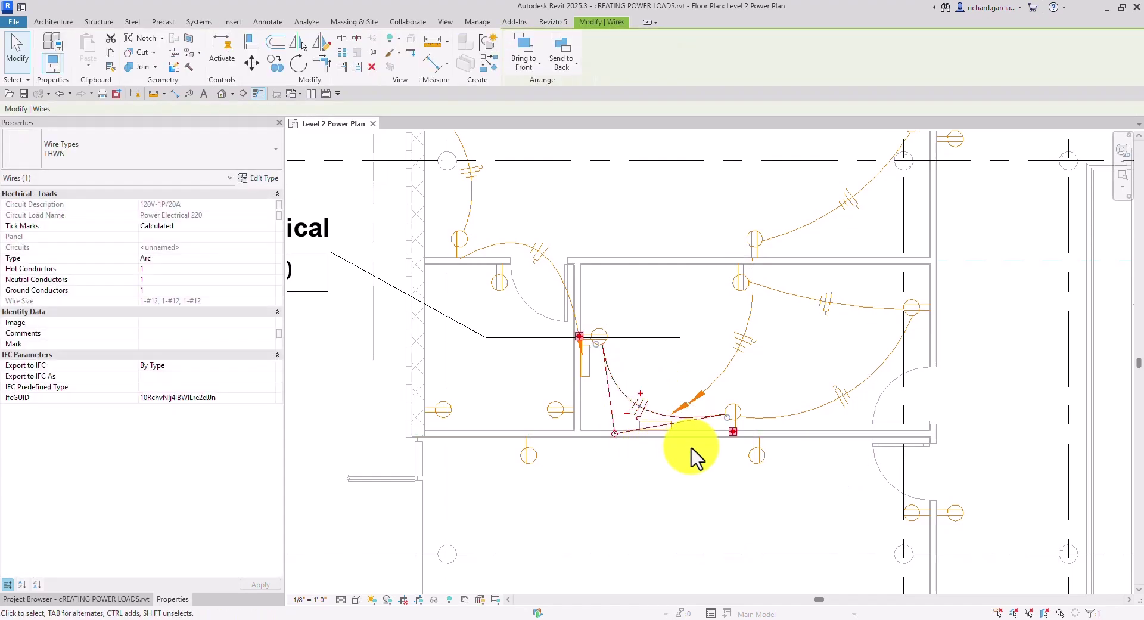
{"action": "key", "text": "Escape"}
Review the receptacle wiring across Computer Lab 222, Instruction 221 and Electrical 220
{"action": "scroll", "coordinate": [751, 434], "scroll_direction": "down", "scroll_amount": 2}
{"action": "scroll", "coordinate": [732, 425], "scroll_direction": "down", "scroll_amount": 2}
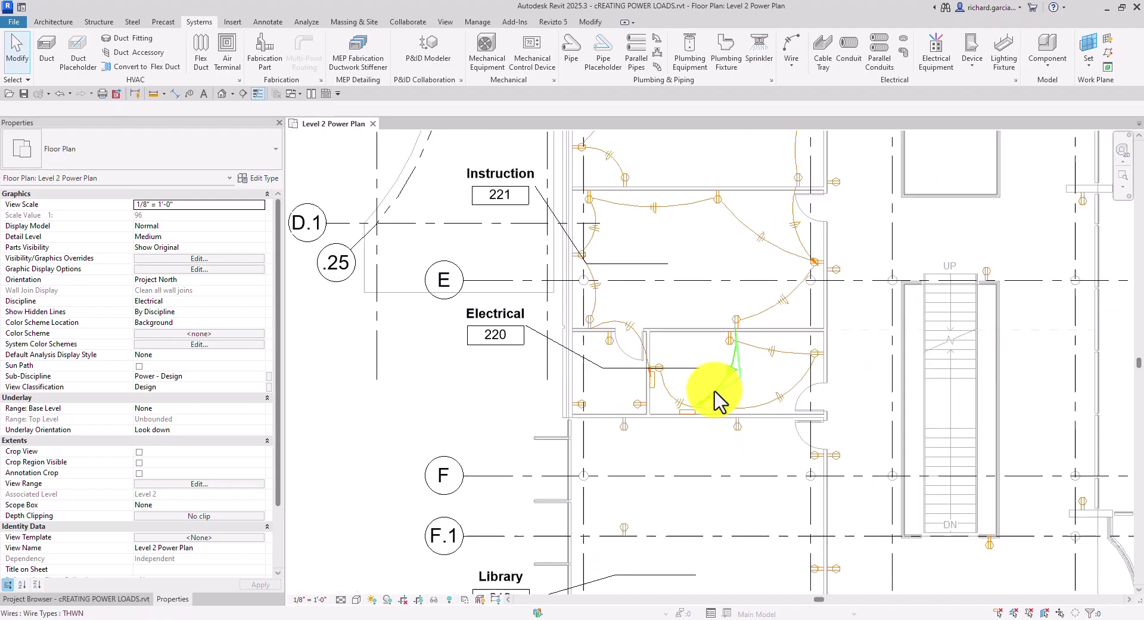
{"action": "middle_click_drag", "start_coordinate": [720, 399], "coordinate": [723, 494]}
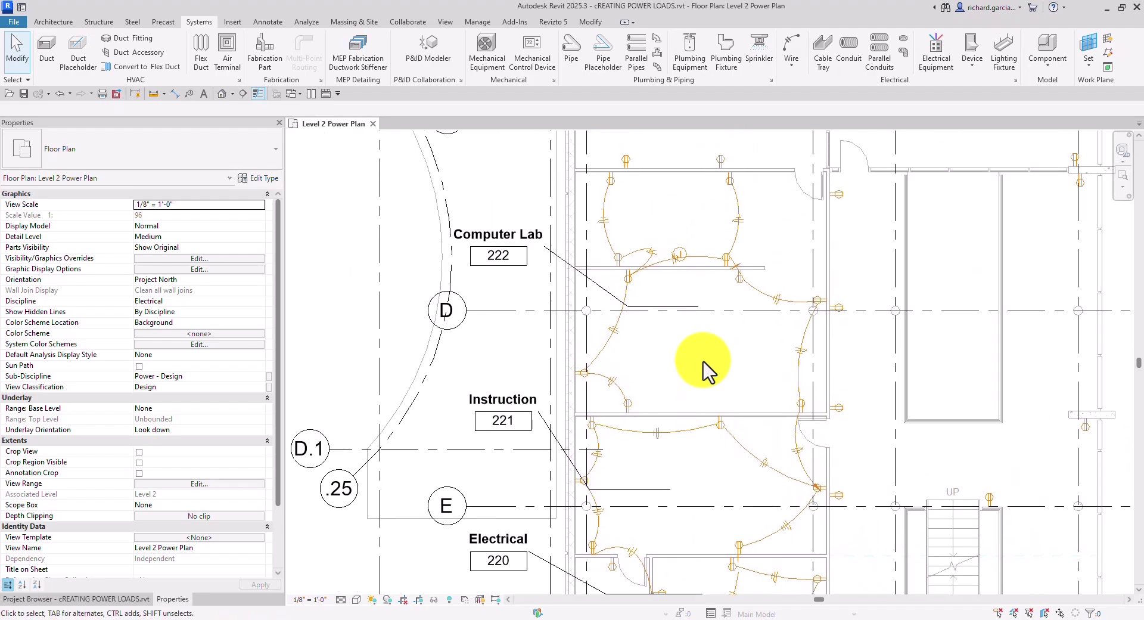
{"action": "scroll", "coordinate": [630, 373], "scroll_direction": "down", "scroll_amount": 2}
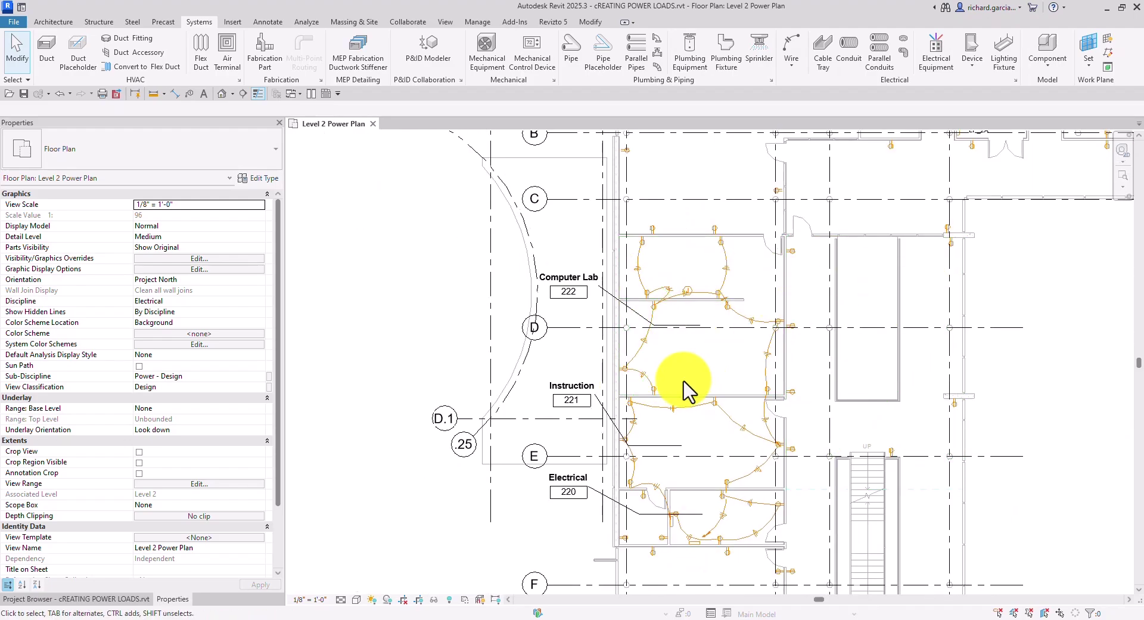
{"action": "scroll", "coordinate": [725, 439], "scroll_direction": "up", "scroll_amount": 2}
{"action": "middle_click_drag", "start_coordinate": [728, 408], "coordinate": [680, 373]}
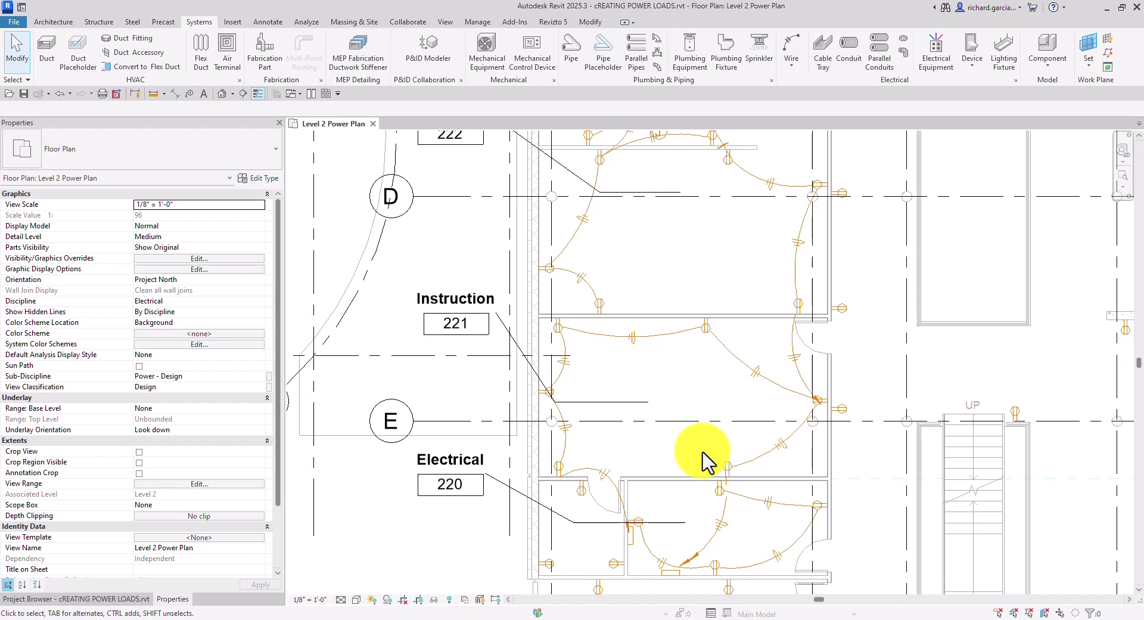
{"action": "scroll", "coordinate": [697, 422], "scroll_direction": "down", "scroll_amount": 1}
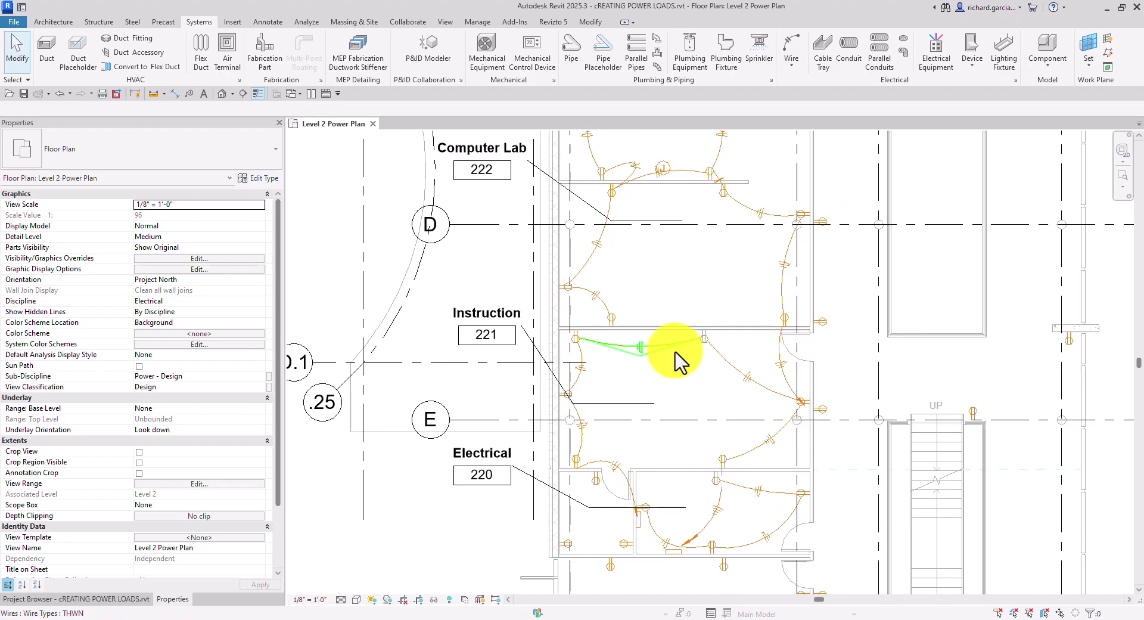
{"action": "scroll", "coordinate": [680, 363], "scroll_direction": "down", "scroll_amount": 2}
{"action": "middle_click_drag", "start_coordinate": [685, 312], "coordinate": [682, 340]}
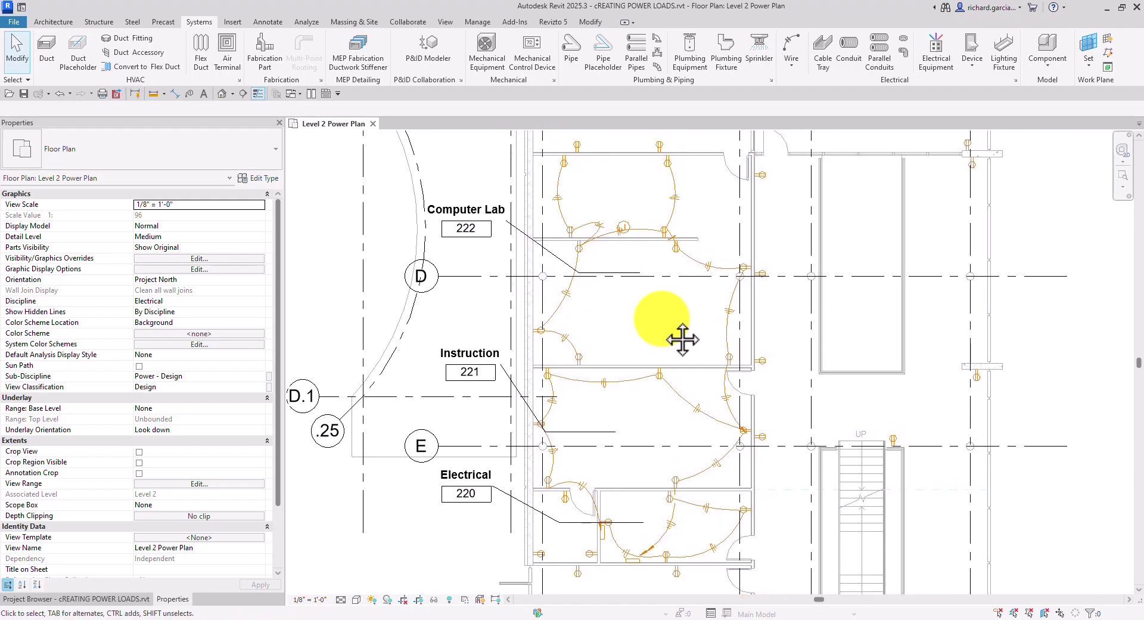